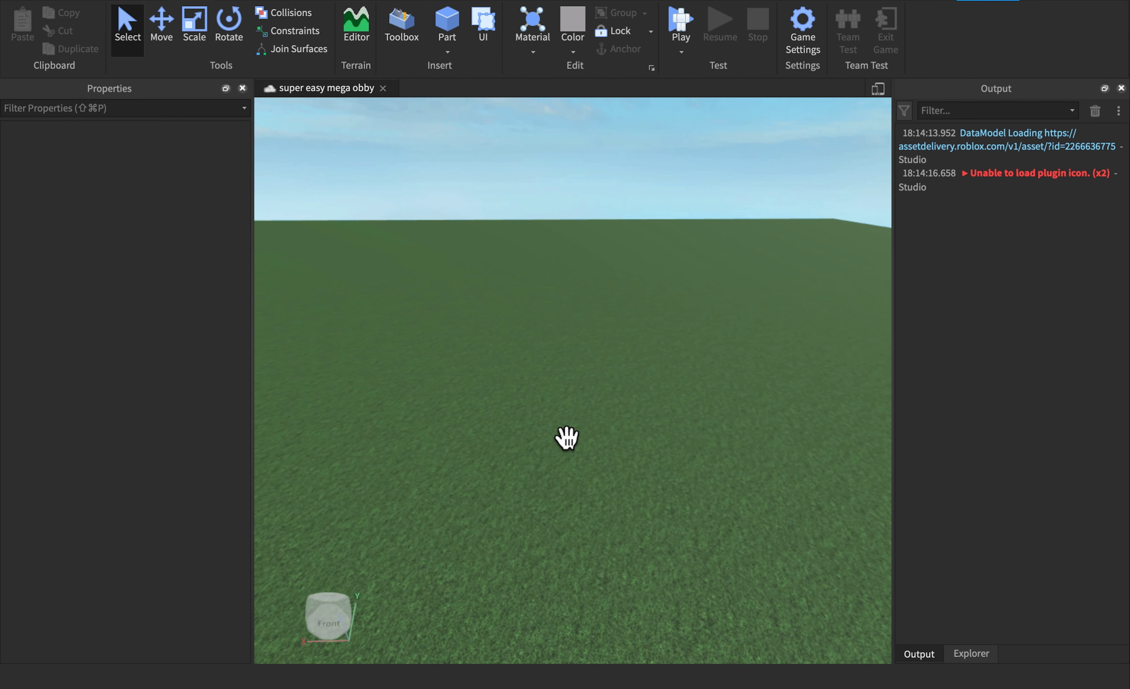
- Insert a block part on the grass baseplate and show the Explorer
right_click_drag(567, 438, 921, 578)
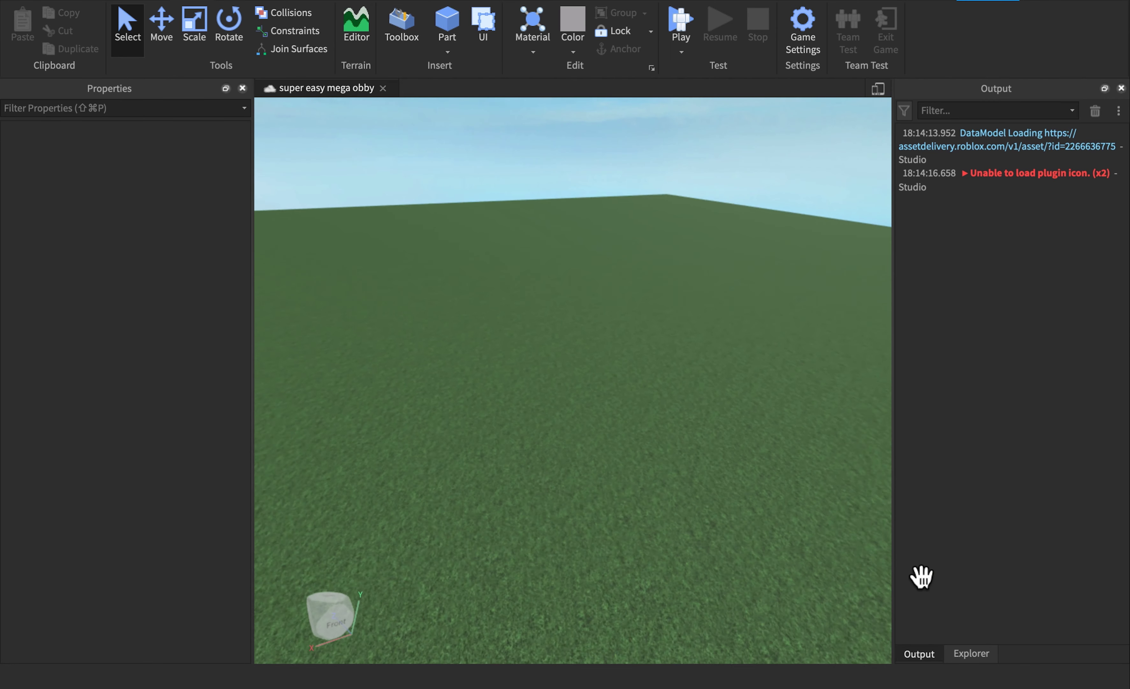
key("s")
key("w")
left_click(454, 33)
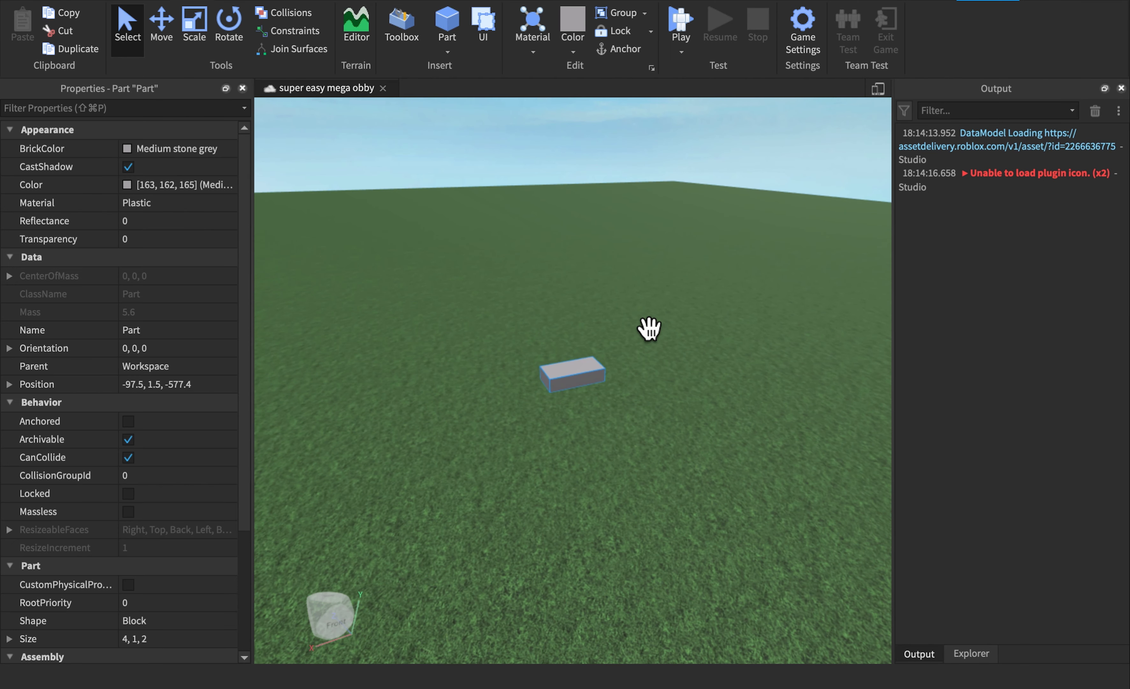
key("f")
left_click(980, 653)
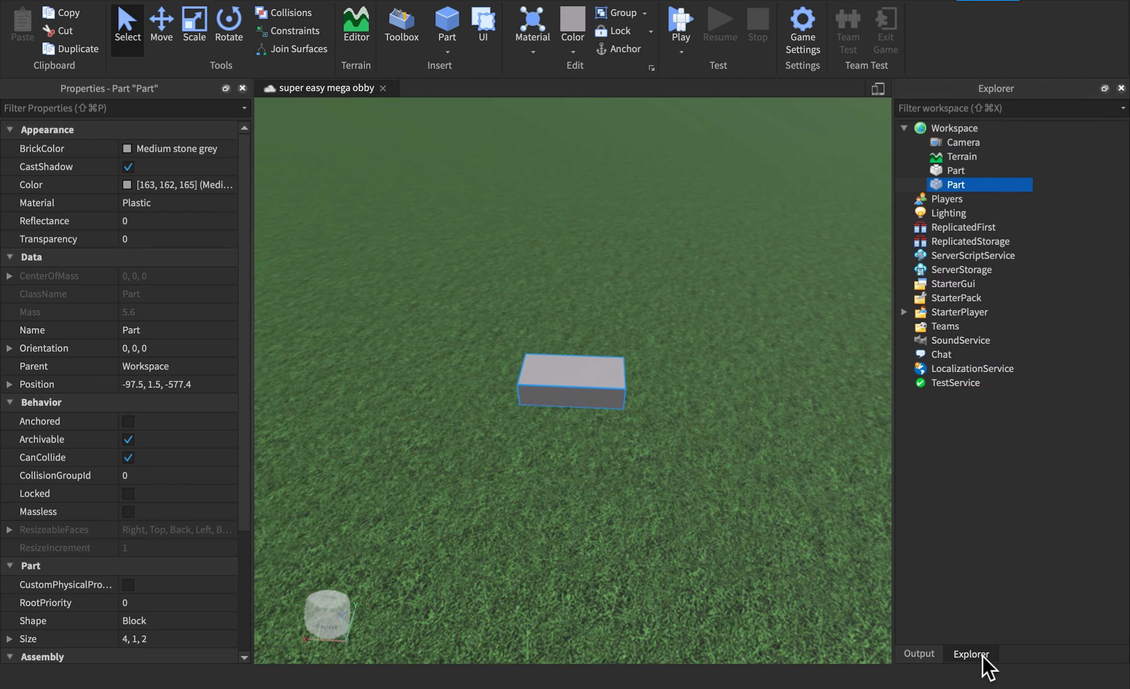
- Select the new grey block and activate the Move tool for it
left_click(686, 439)
scroll(686, 439, "up", 5)
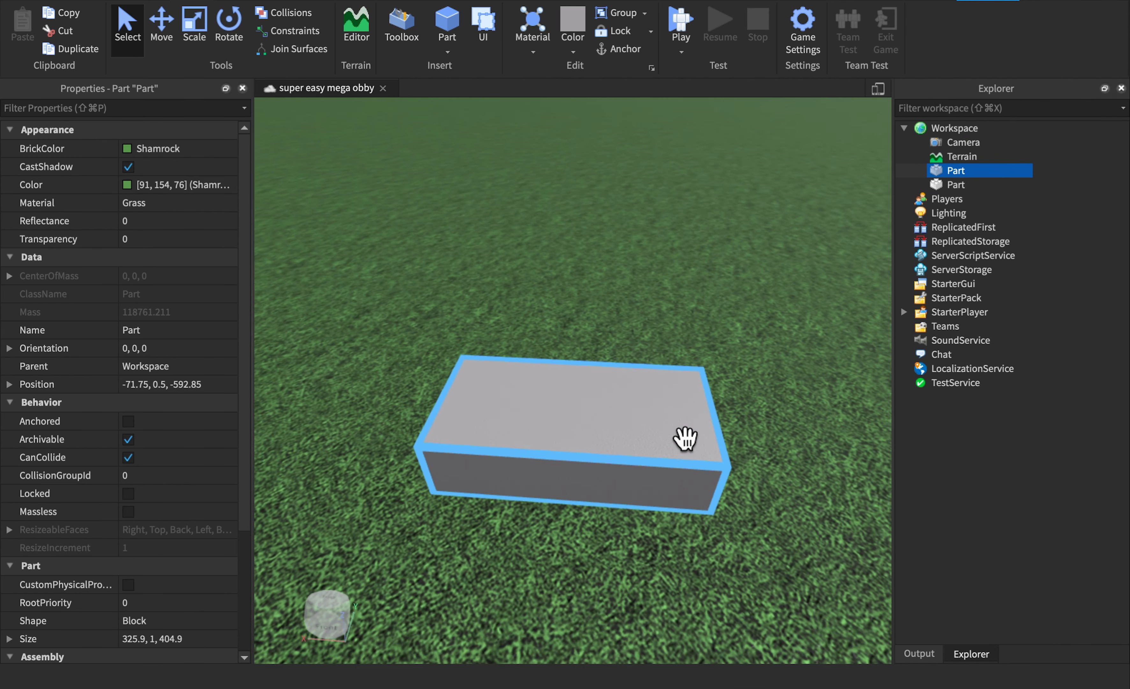
right_click_drag(685, 438, 686, 435)
left_click(586, 457)
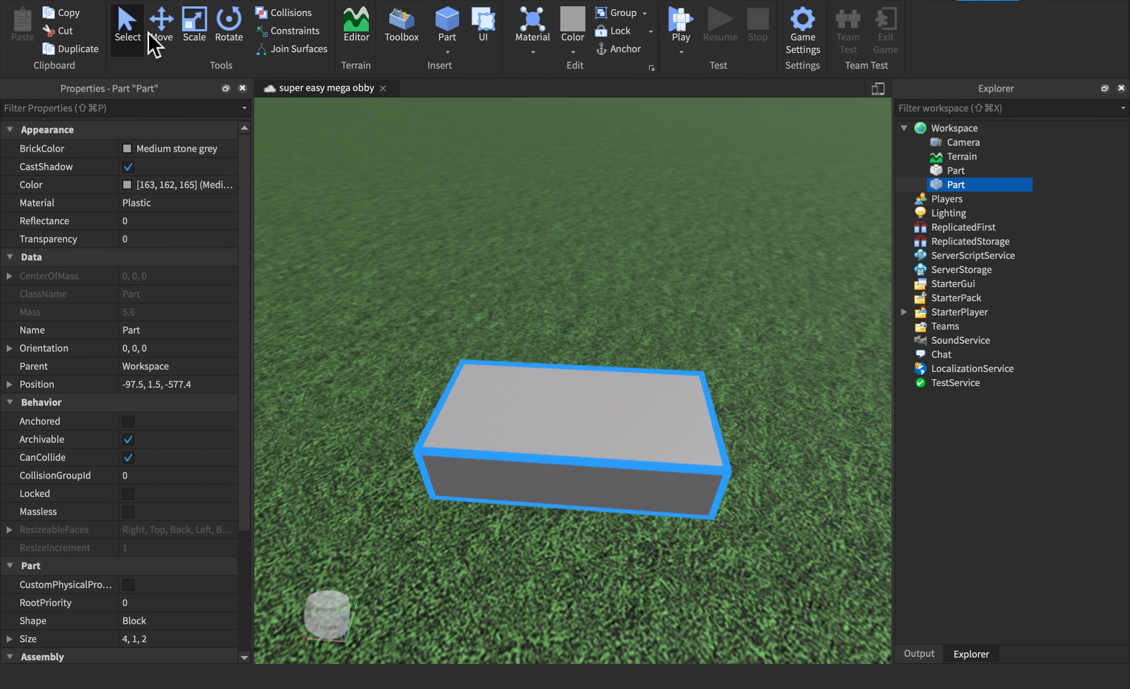
left_click(164, 31)
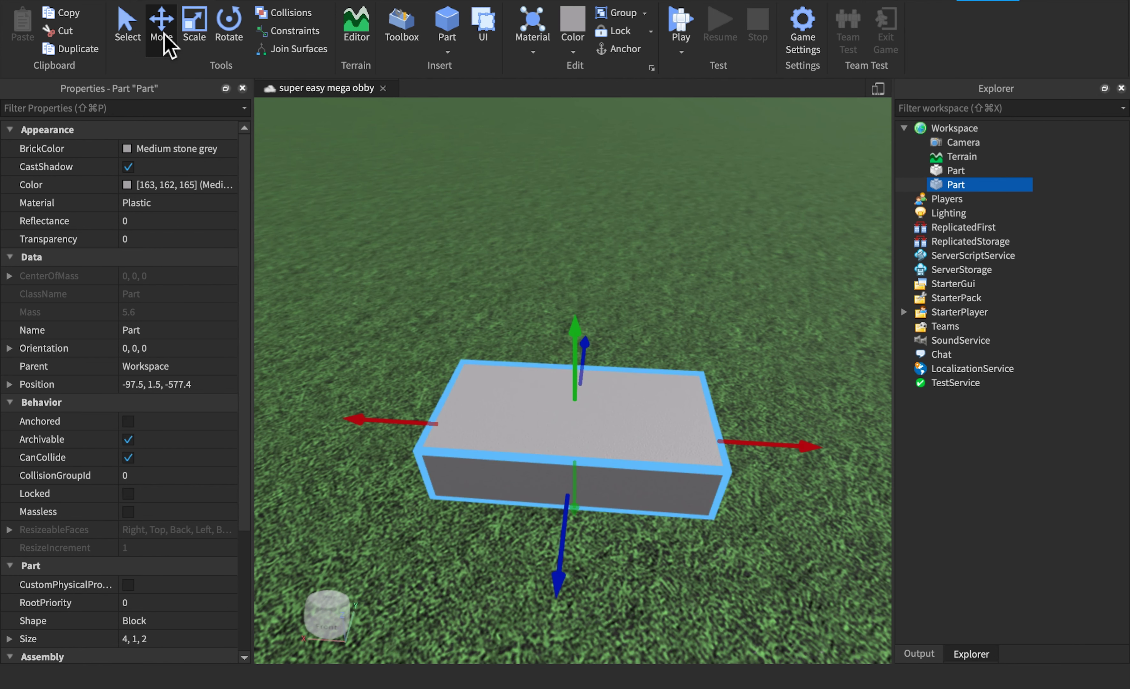
- Insert a SpawnLocation and place it flat on the baseplate beside the grey block
left_click(245, 1)
left_click(926, 32)
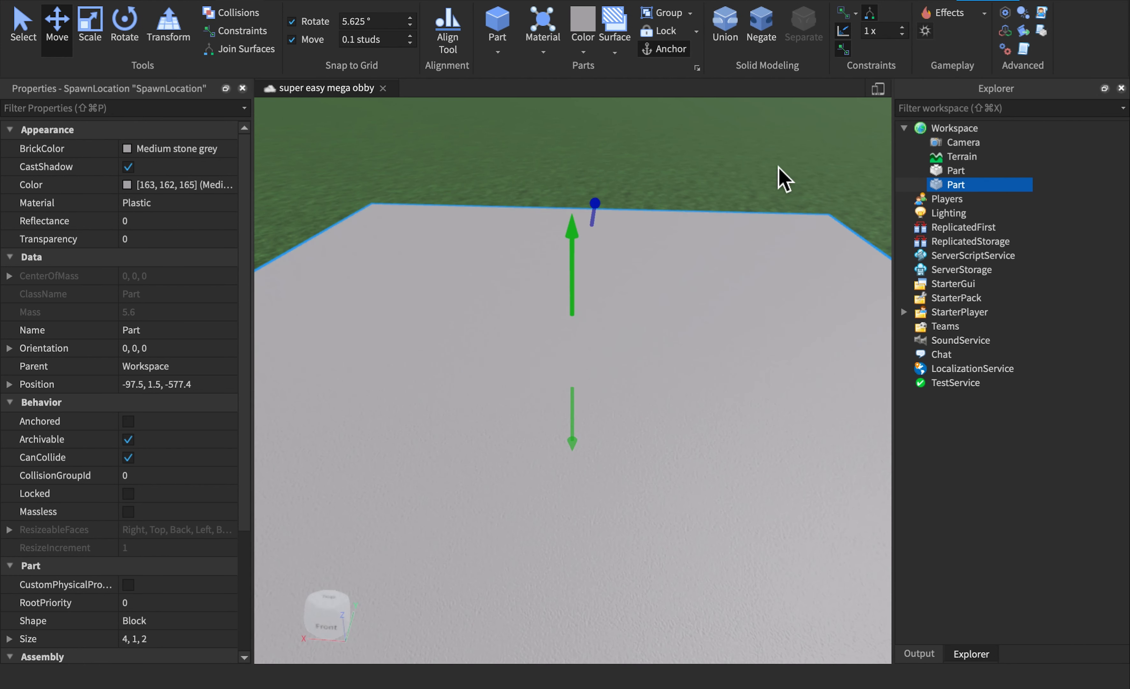
scroll(752, 227, "down", 5)
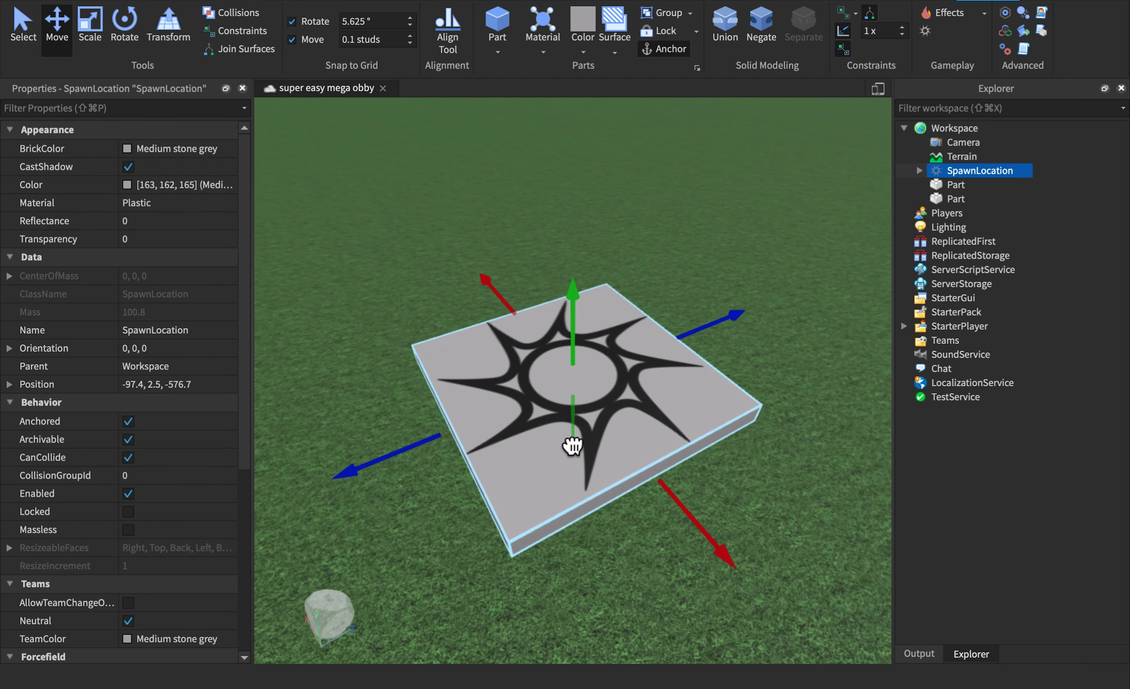
scroll(570, 444, "down", 3)
left_click_drag(682, 391, 697, 379)
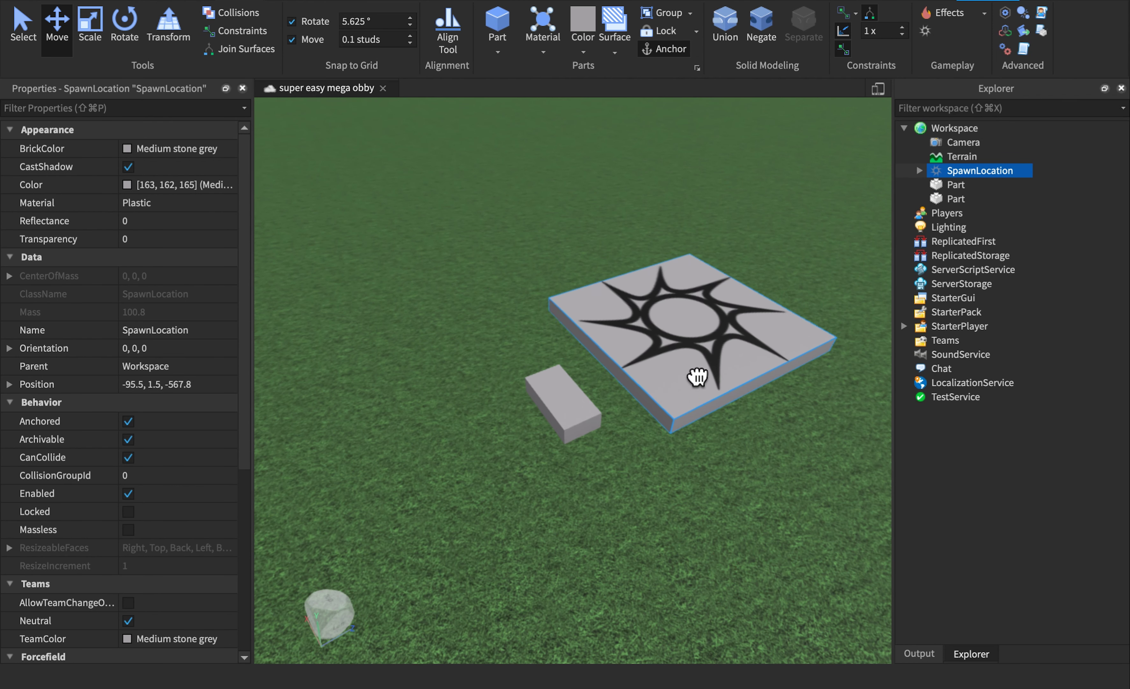
- Move the grey block along the grass to about -95.2, 1.5, -580.8, in line with the spawn
left_click(574, 424)
key("f")
right_click_drag(643, 439, 631, 437)
scroll(631, 437, "down", 5)
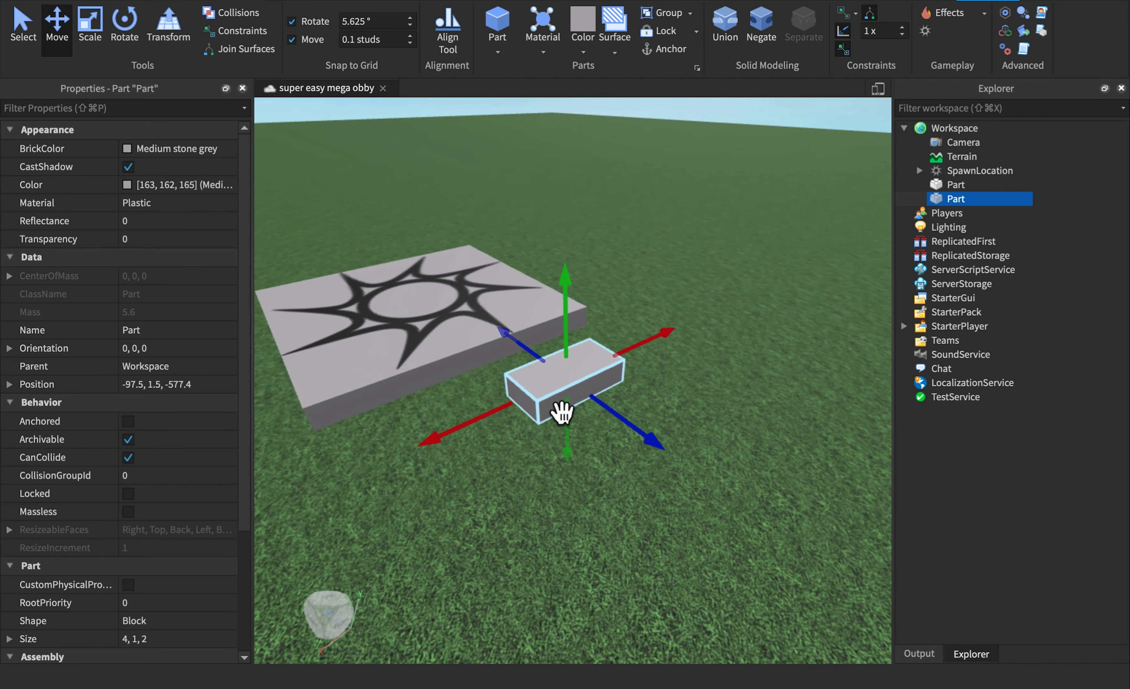
left_click_drag(563, 413, 574, 534)
scroll(575, 535, "up", 5)
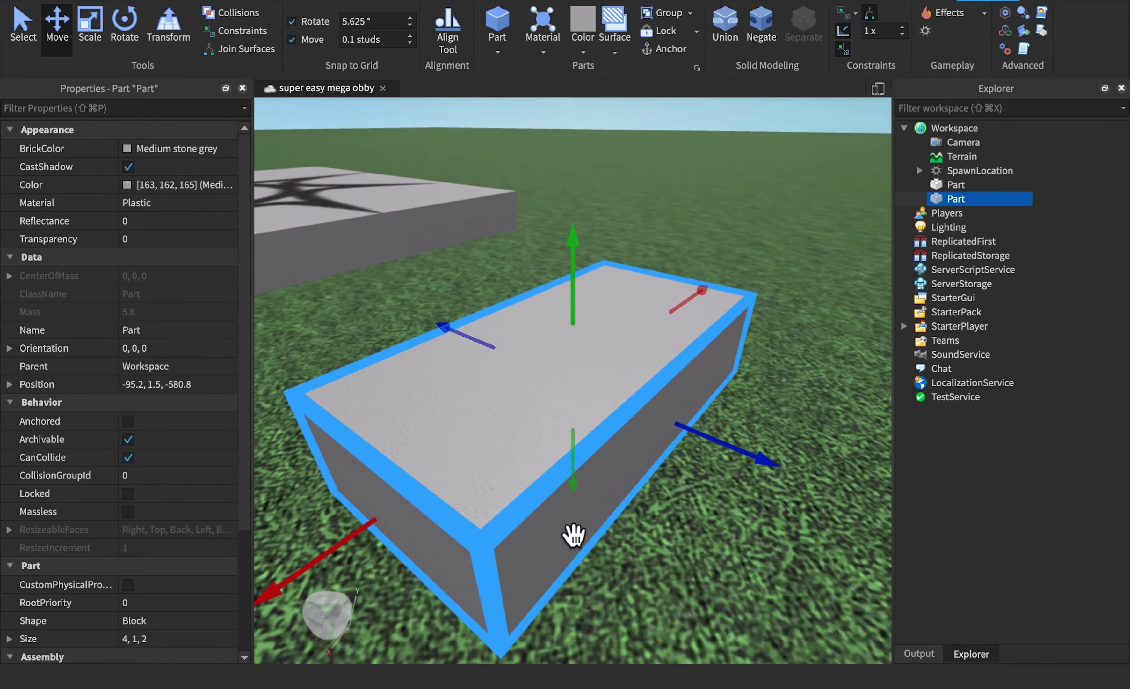
right_click_drag(574, 535, 570, 533)
key("s")
key("w")
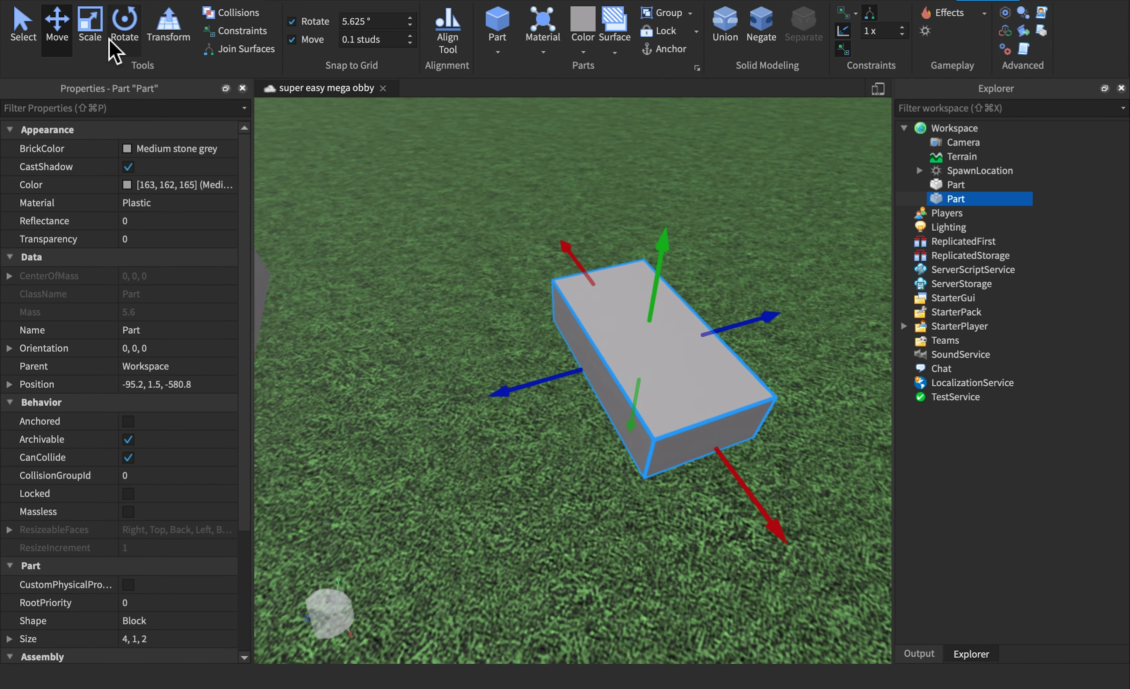
- Scale the grey block to 4 × 1 × 4.2 studs and colour it Eggplant
left_click(90, 25)
left_click_drag(568, 376, 448, 438)
scroll(681, 144, "down", 4)
left_click(583, 52)
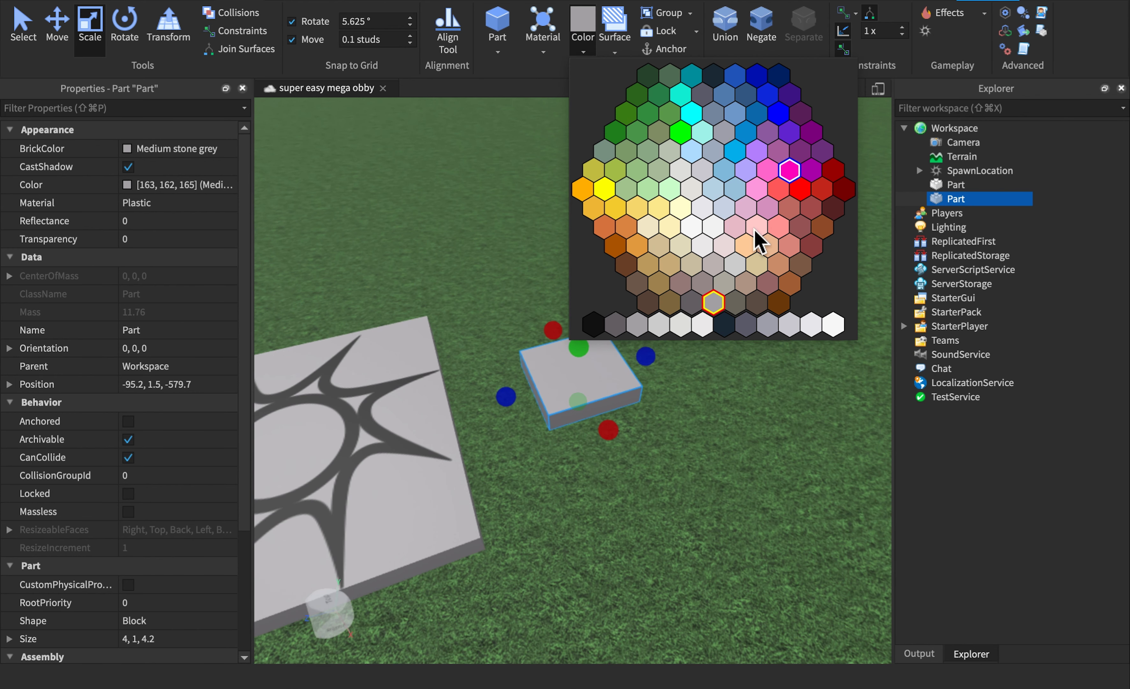
left_click(811, 135)
- Set the move snap to 5 studs and duplicate the purple block into a straight row of six, spaced 10 studs apart
left_click(59, 27)
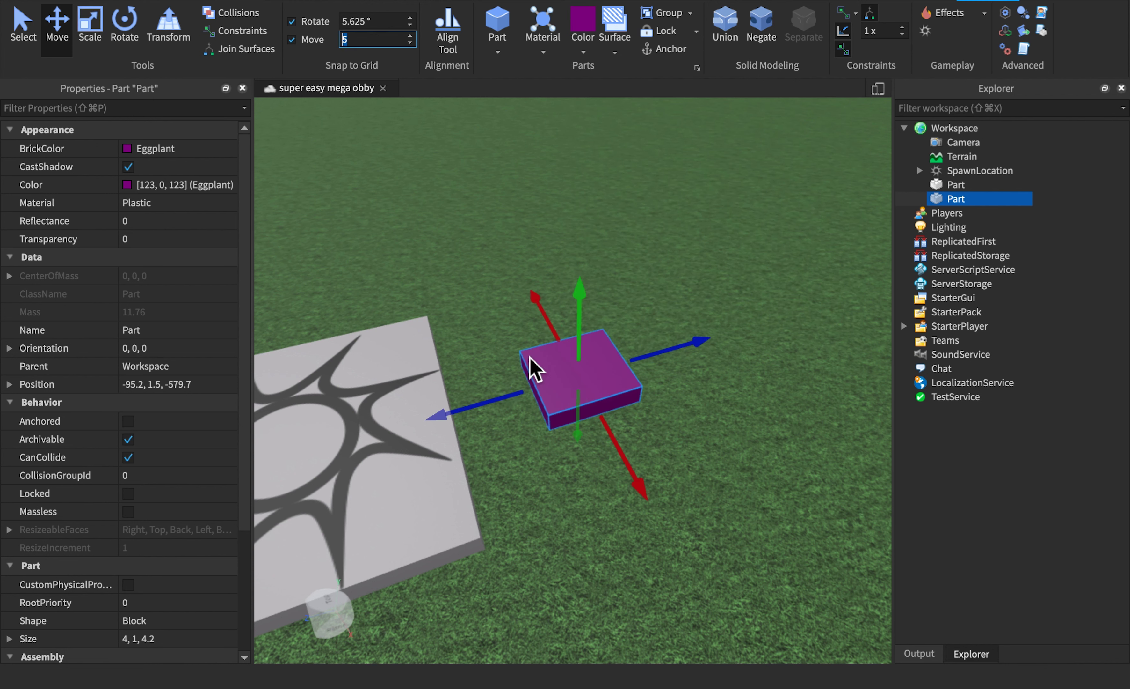
left_click_drag(520, 416, 689, 394)
key("super+d")
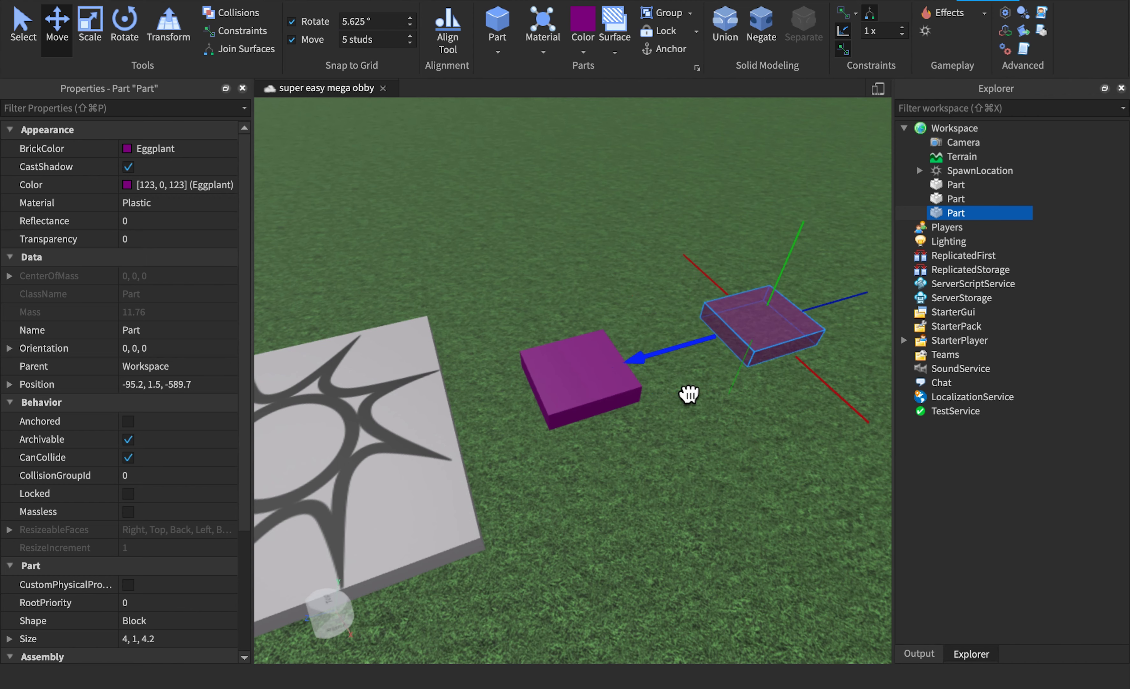
right_click_drag(681, 397, 699, 428)
key("s")
key("super+d")
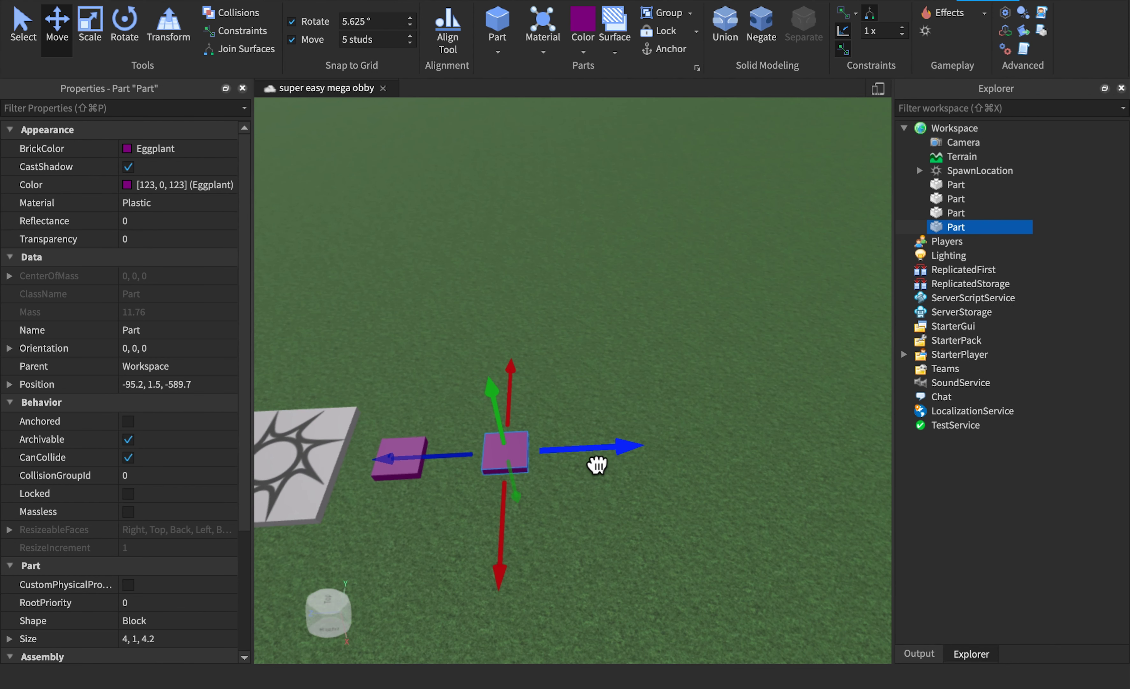
left_click_drag(603, 457, 815, 475)
key("super+d")
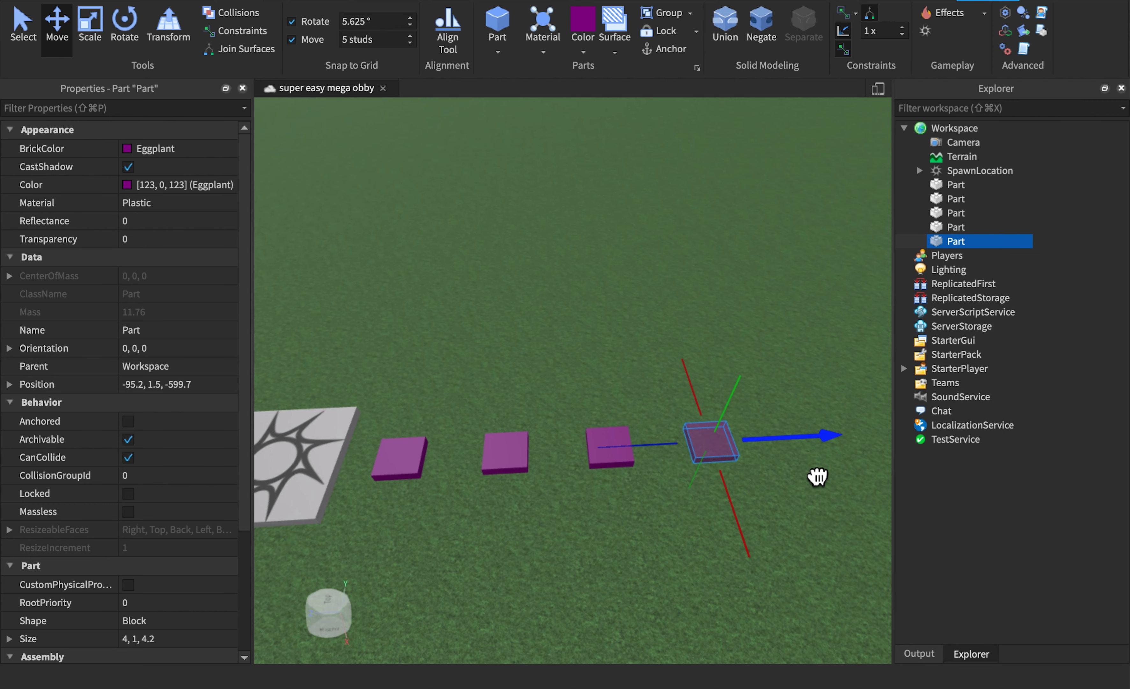
key("d")
key("super+d")
- Insert another block beyond the last purple block and lengthen it to 22 studs away from the spawn
left_click(507, 54)
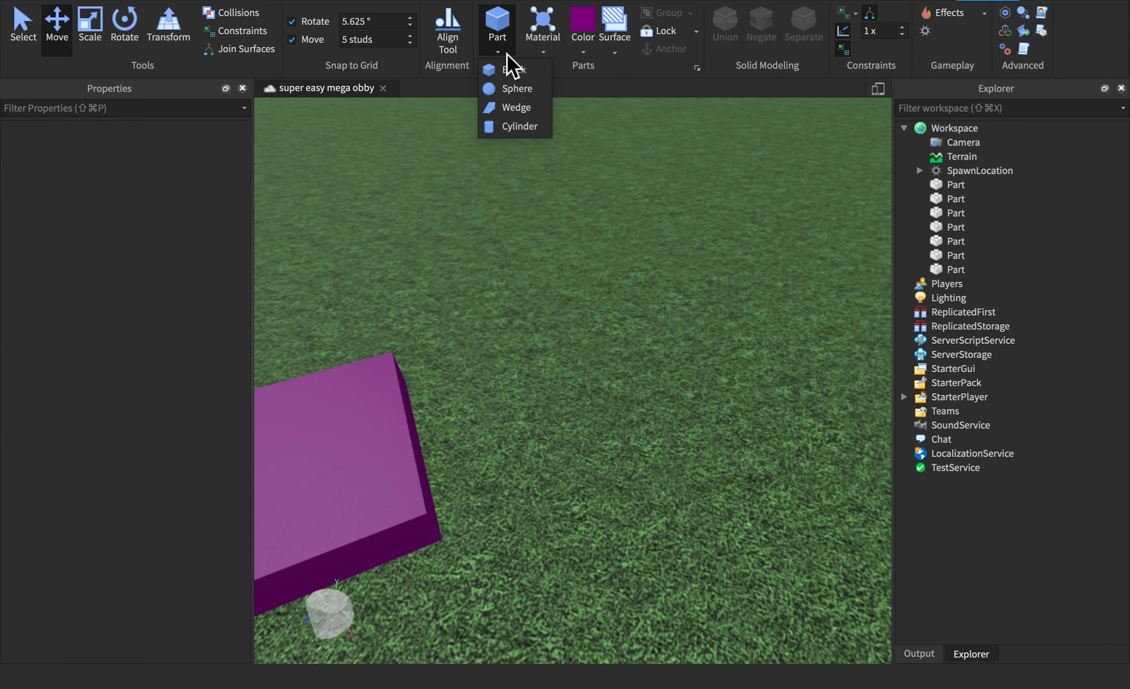
left_click(513, 71)
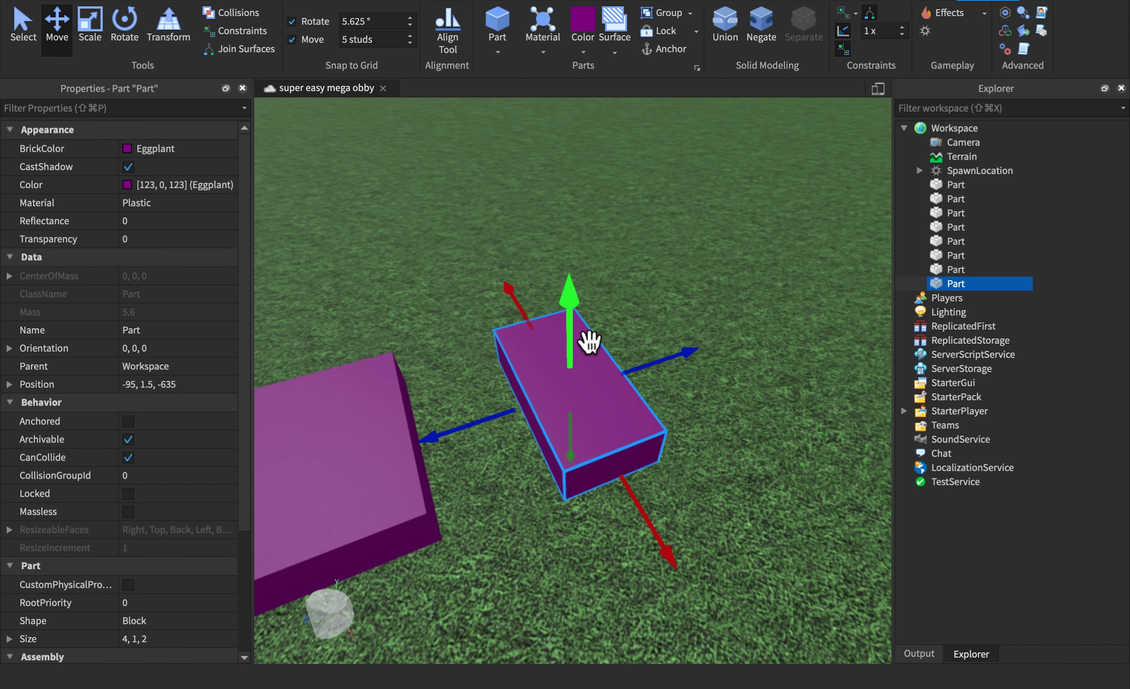
scroll(586, 336, "up", 5)
scroll(591, 341, "down", 8)
right_click_drag(592, 341, 592, 341)
scroll(592, 341, "up", 4)
scroll(592, 341, "down", 3)
key("a")
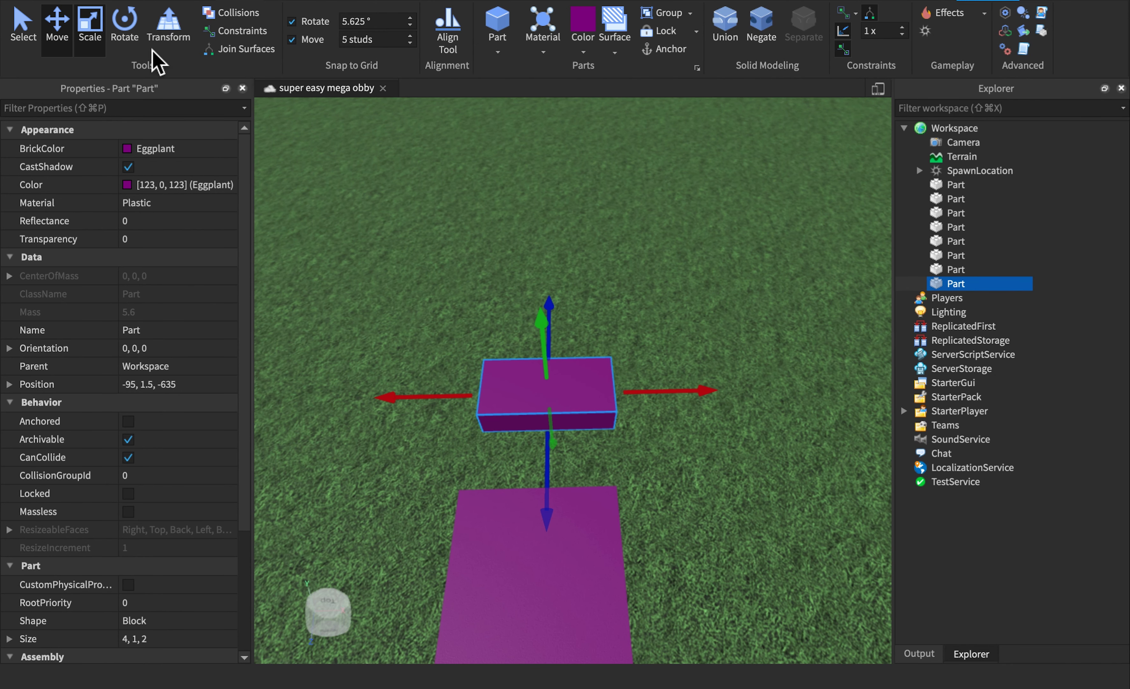
scroll(564, 278, "down", 4)
left_click_drag(560, 357, 571, 197)
scroll(571, 197, "down", 4)
- Select the grass baseplate and lock it
right_click_drag(571, 198, 572, 197)
scroll(623, 287, "down", 5)
right_click_drag(634, 338, 634, 345)
scroll(475, 341, "up", 2)
left_click(529, 422)
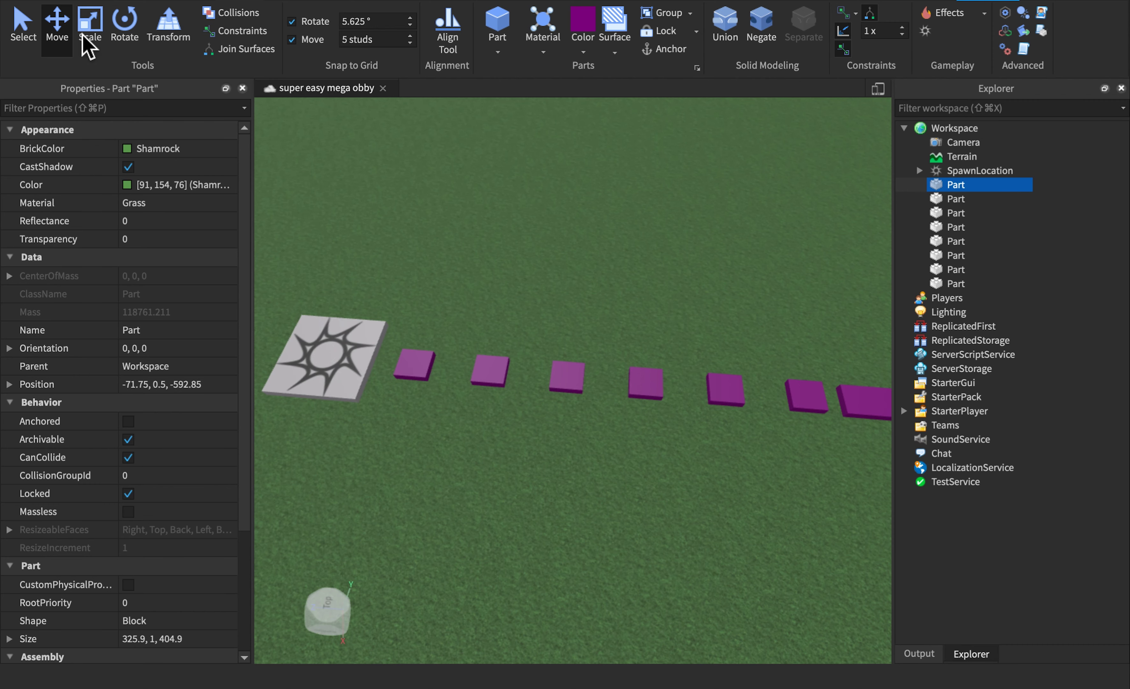
- Colour the first block after the spawn Really red
right_click_drag(493, 202, 494, 206)
scroll(494, 203, "up", 5)
left_click(494, 408)
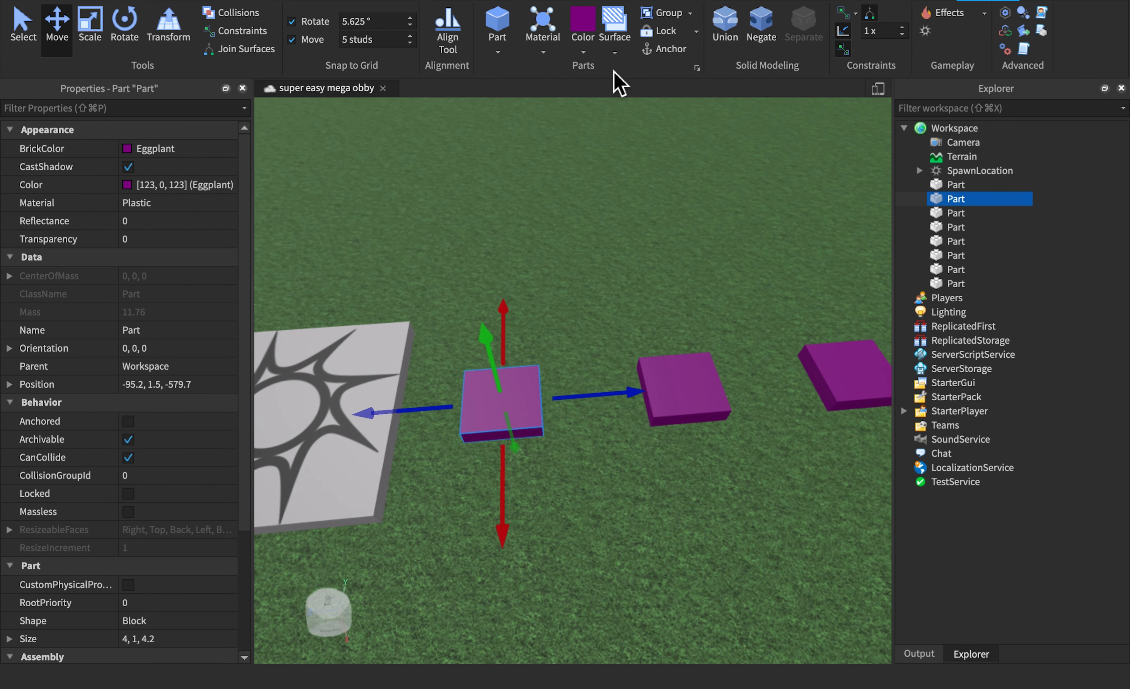
left_click(588, 49)
left_click(800, 189)
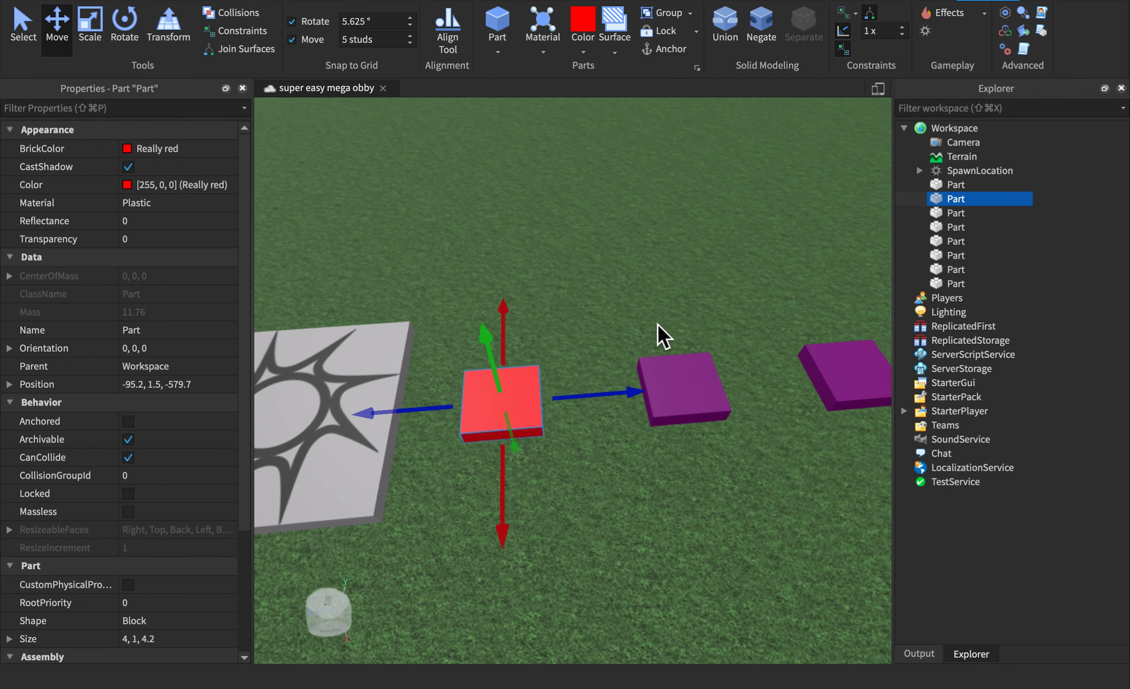
- Colour the second block in the row Really blue
left_click(676, 310)
left_click(661, 391)
left_click(584, 51)
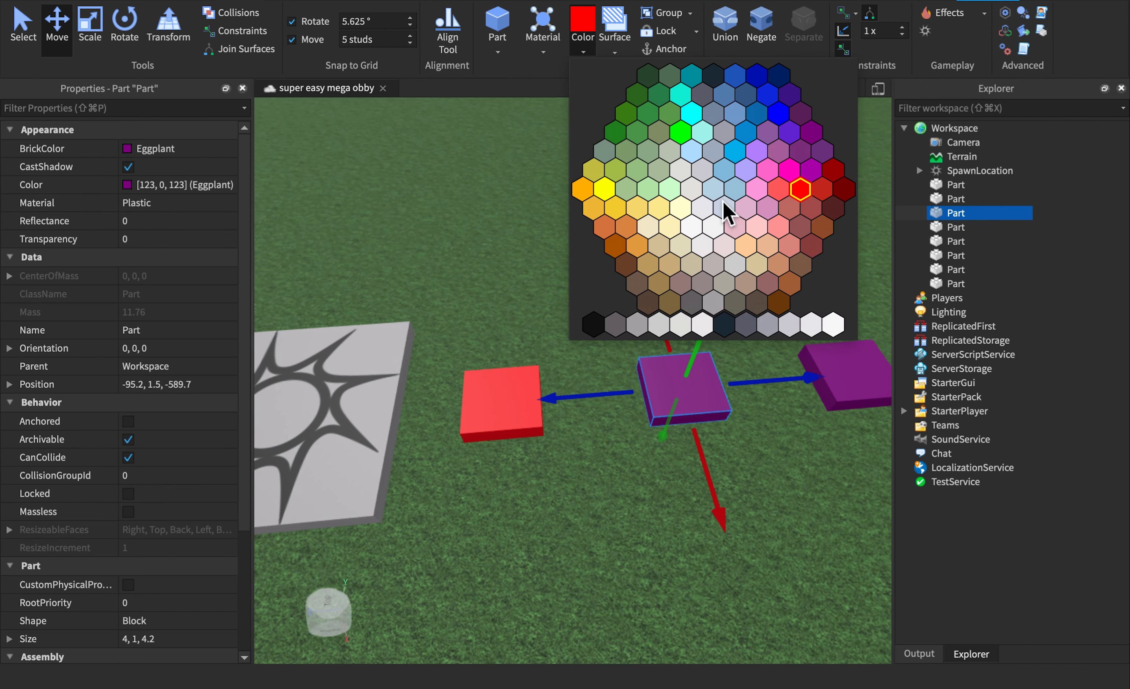
left_click(780, 115)
scroll(644, 295, "down", 5)
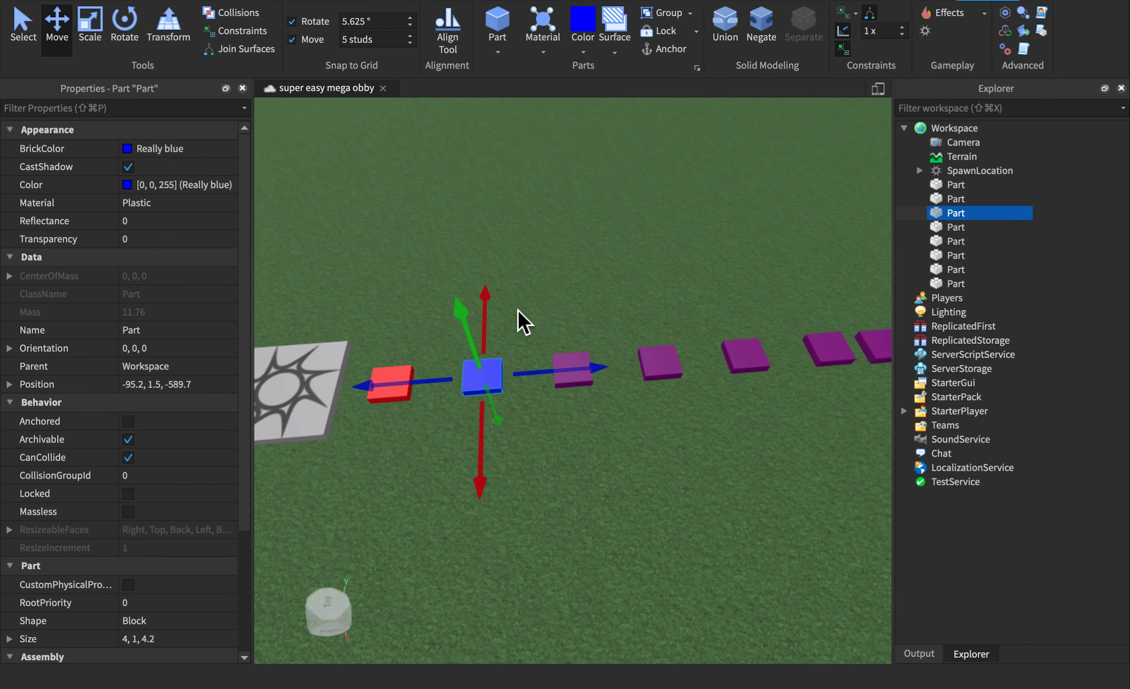
- Colour the third block in the row New Yeller
left_click(608, 454)
left_click(572, 369)
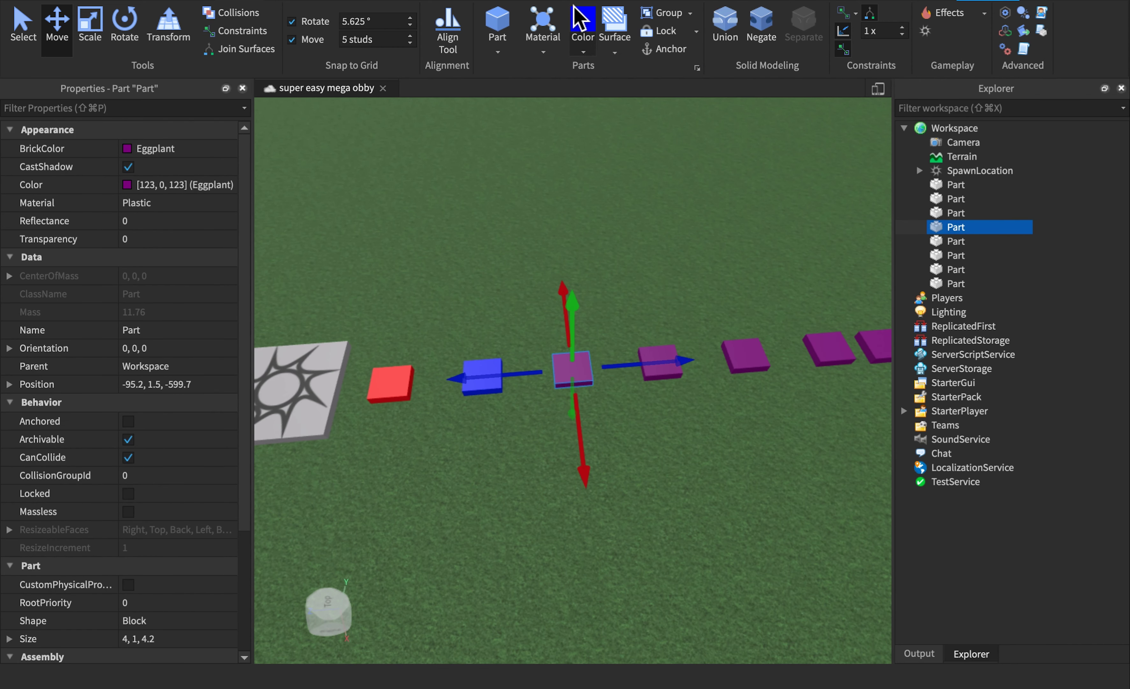
left_click(589, 51)
left_click(612, 195)
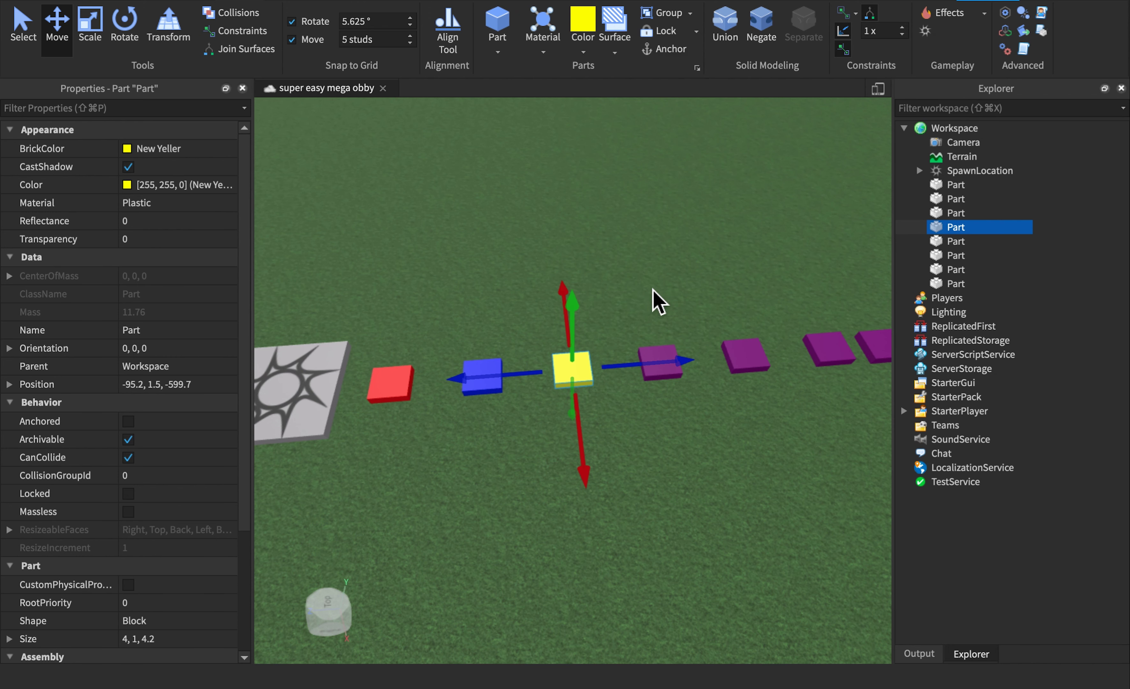
- Colour the fifth block in the row green
left_click(742, 297)
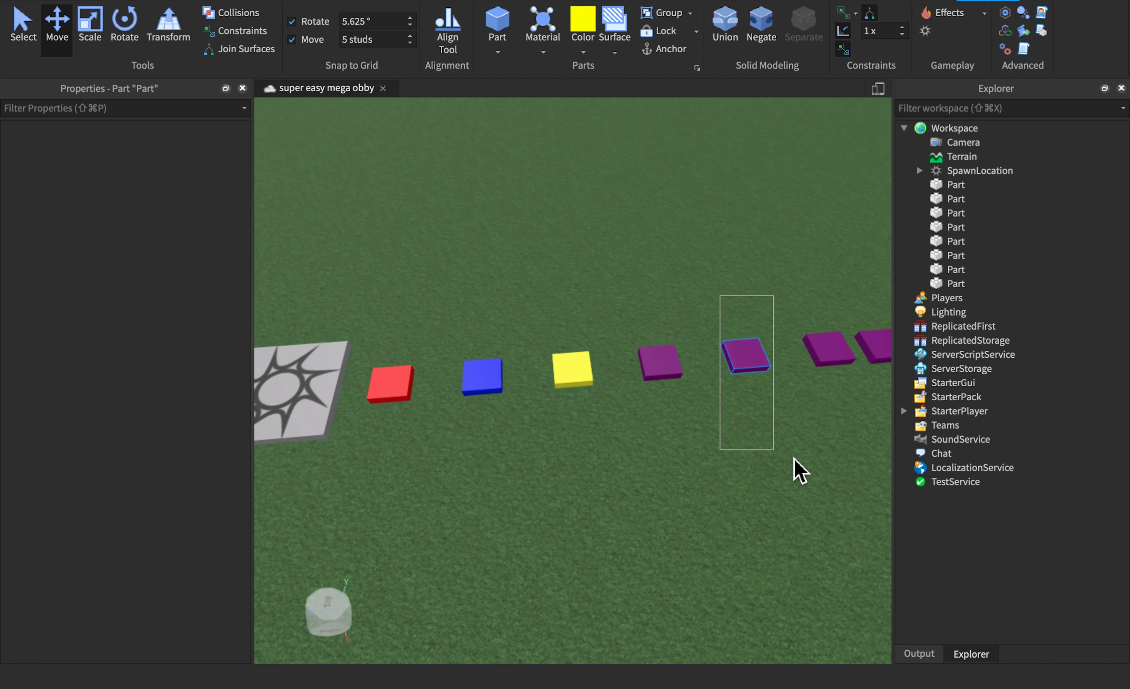
left_click(745, 356)
left_click(584, 51)
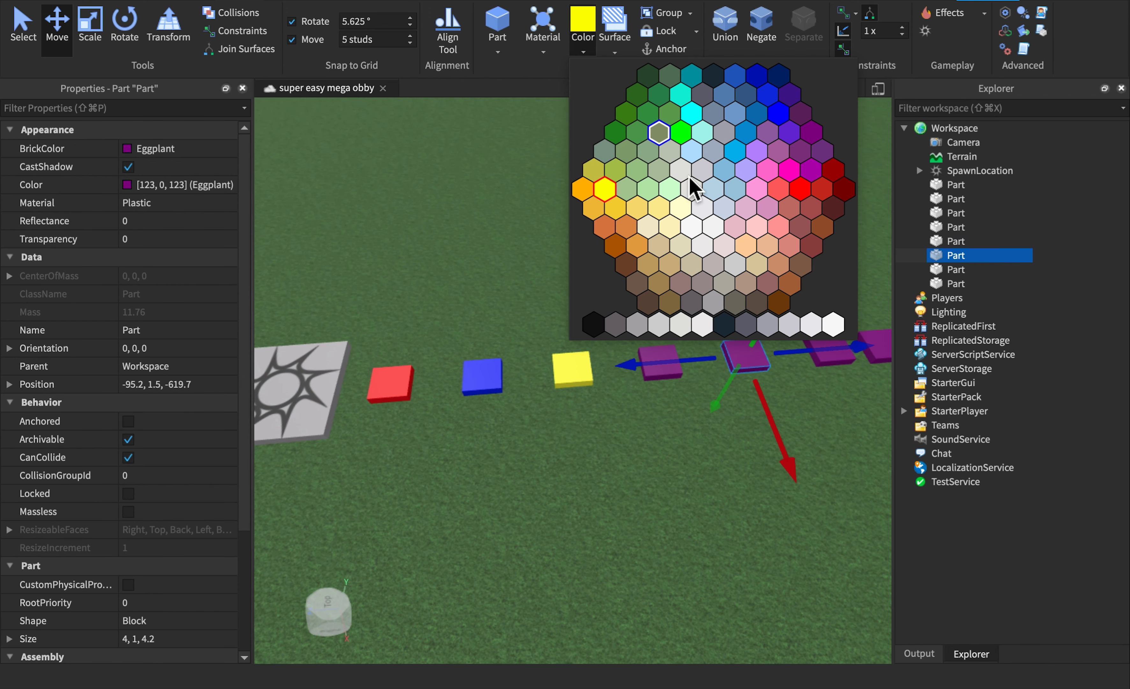
left_click(659, 117)
left_click(683, 227)
- Colour the sixth block, just before the long purple one, Really red
scroll(682, 227, "down", 5)
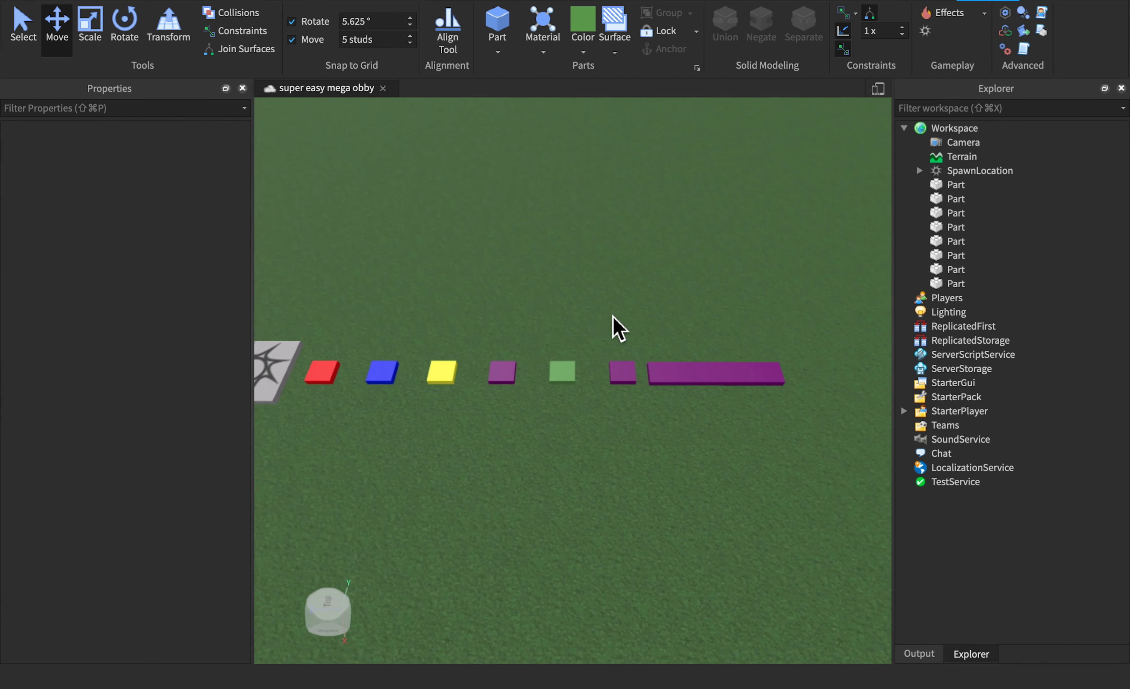
scroll(615, 334, "up", 3)
left_click(639, 377)
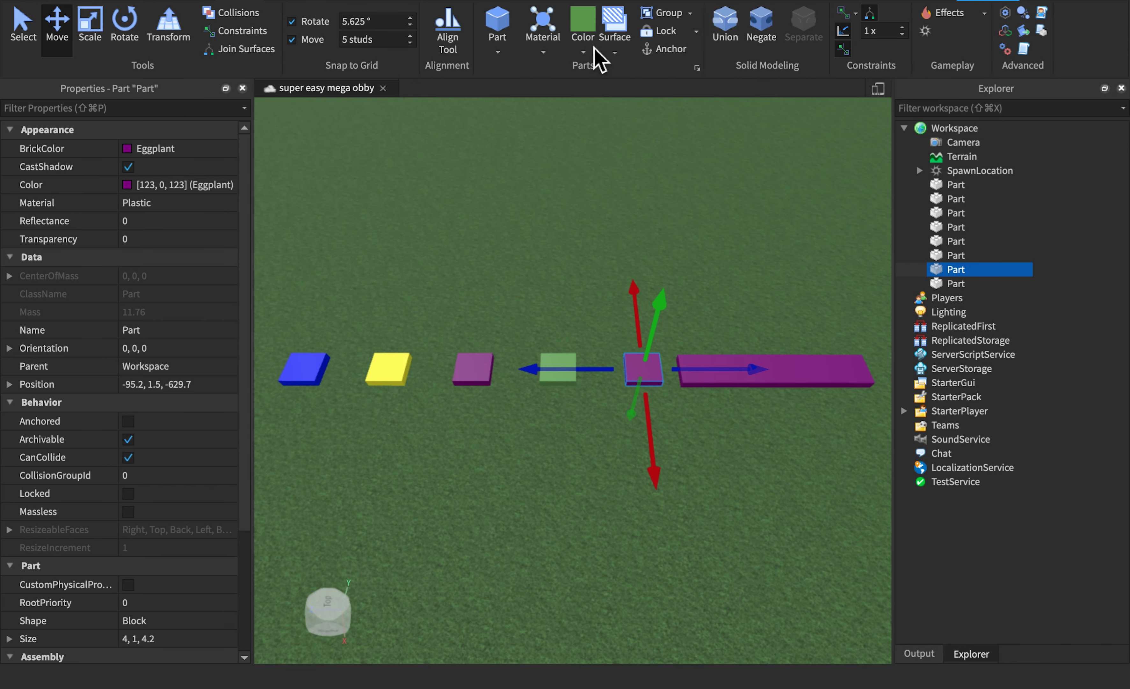
left_click(585, 51)
left_click(801, 192)
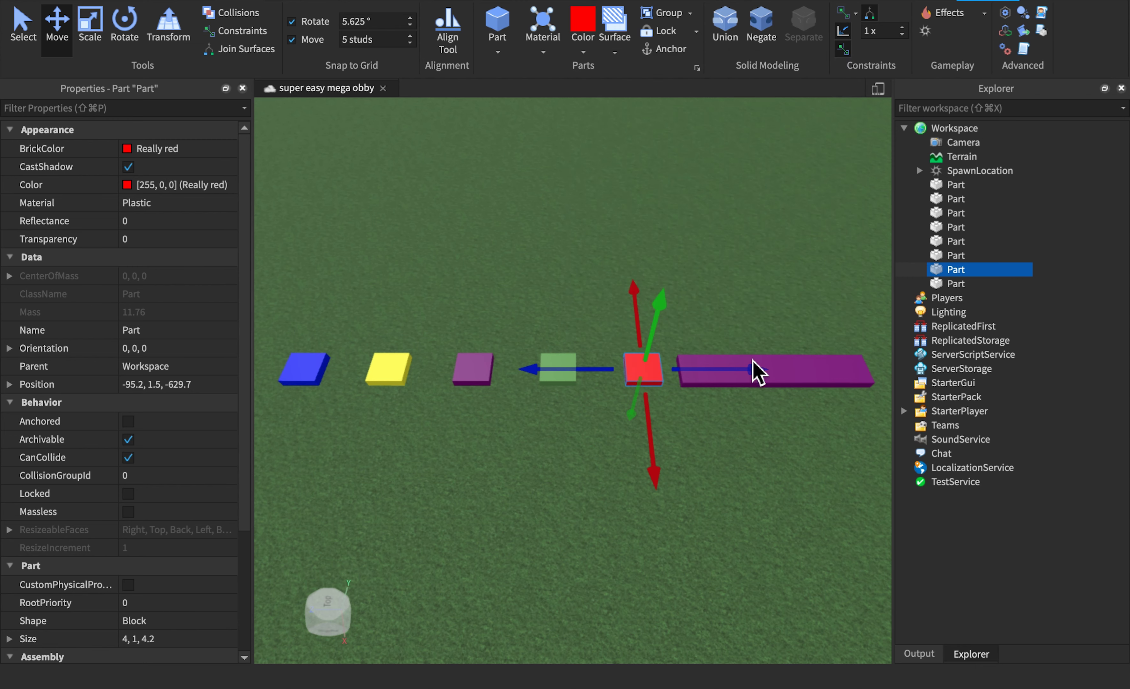
- Move the long purple block 5 studs sideways to X -100
left_click(821, 378)
key("f")
mouse_move(821, 377)
right_mouse_down()
mouse_move(889, 380)
mouse_move(808, 374)
mouse_move(823, 377)
right_mouse_up()
key("w")
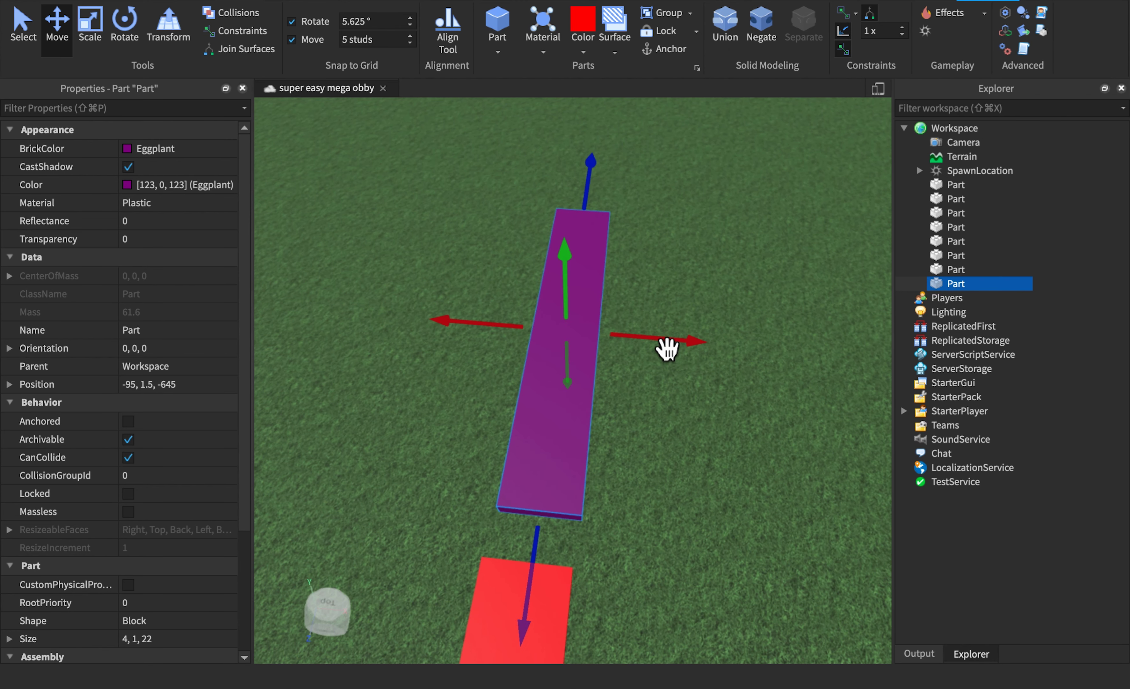
left_click_drag(658, 349, 580, 358)
- Duplicate the long purple block, place the copy at X -93 with a 1-stud move snap, and turn off the copy's CanCollide
right_click_drag(394, 127, 393, 126)
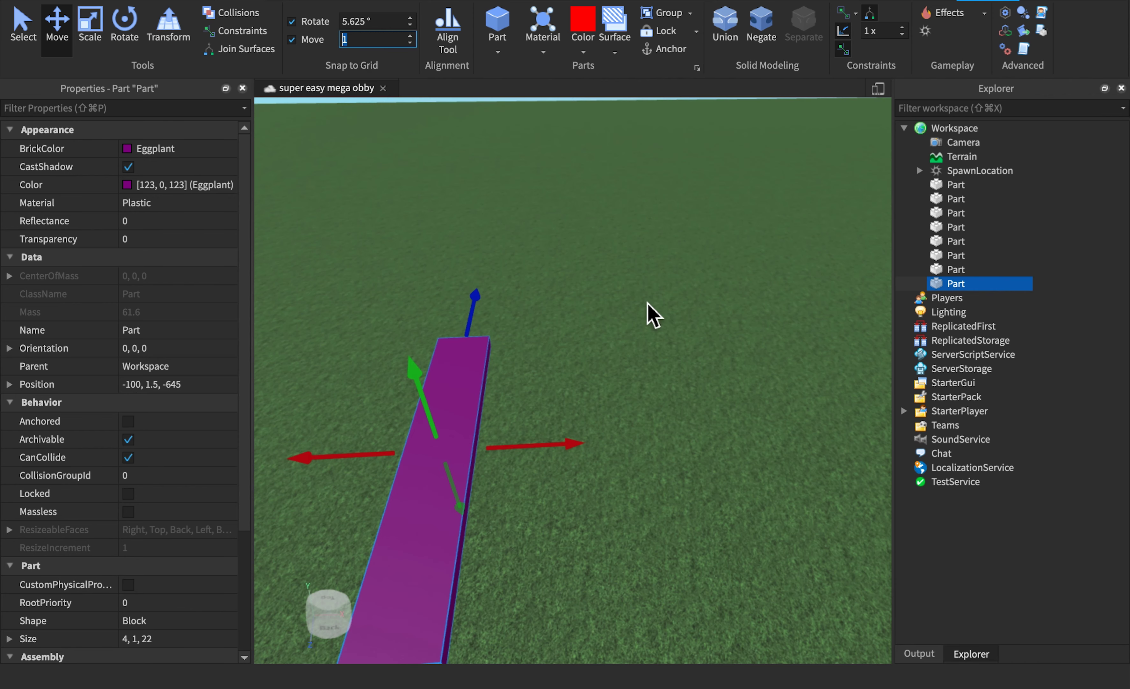
right_click_drag(648, 293, 654, 317)
key("super+d")
left_click_drag(555, 310, 651, 323)
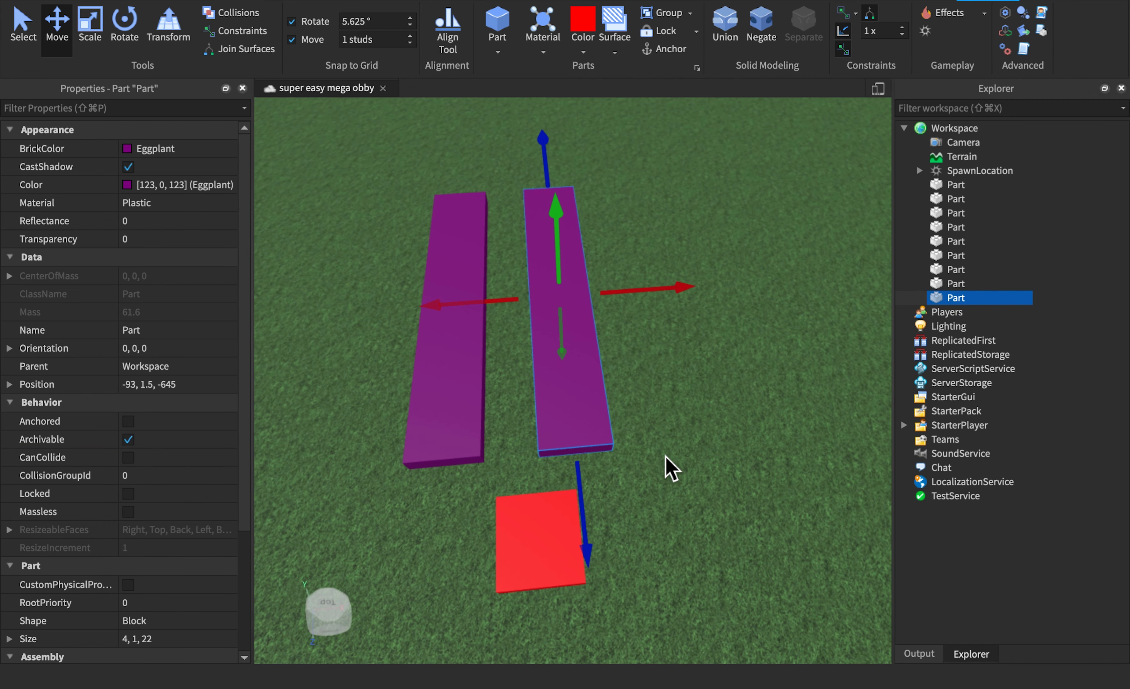
- Insert a red block and place it at the near end of the X -93 platform at Z -633.3, using a 0.1-stud move snap
left_click_drag(664, 467, 315, 216)
left_click(316, 216)
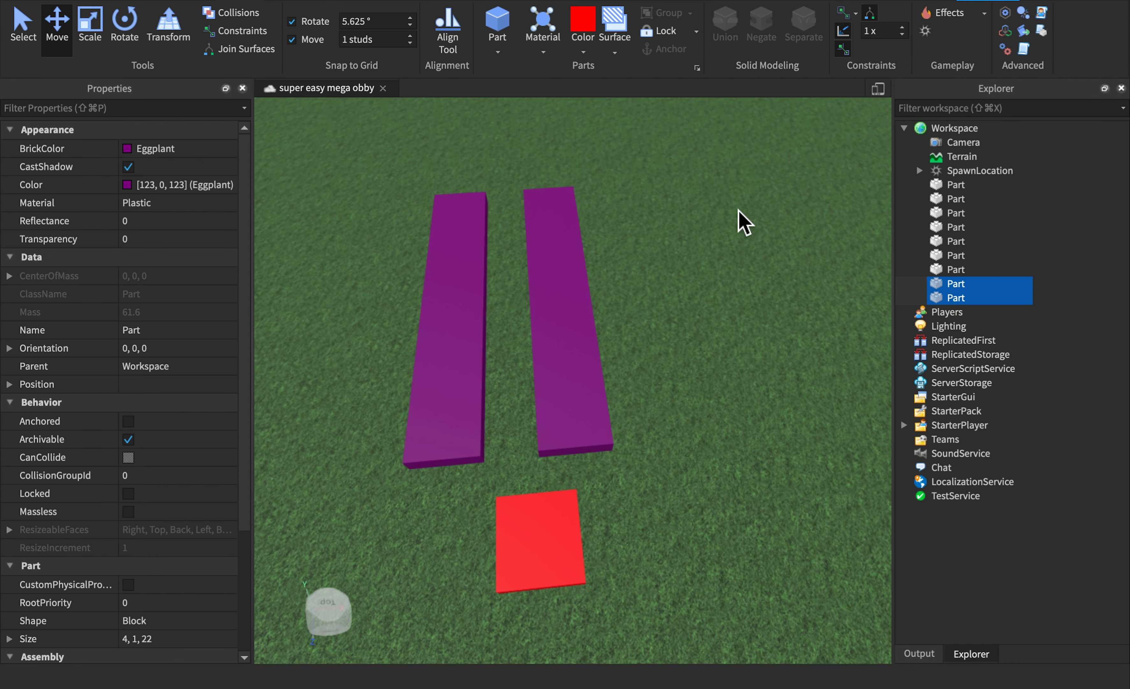
left_click(500, 37)
left_click_drag(565, 362, 563, 515)
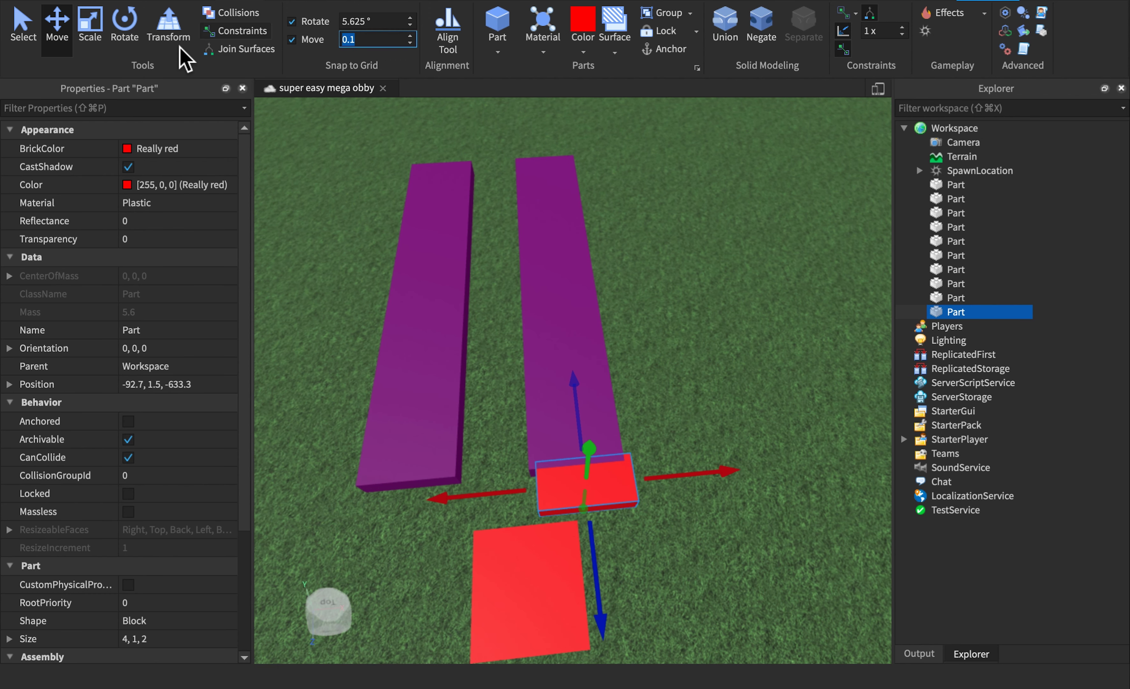
- Resize the new red block to 11 x 1 x 1.7 so it spans the near ends of both long purple platforms
left_click(99, 34)
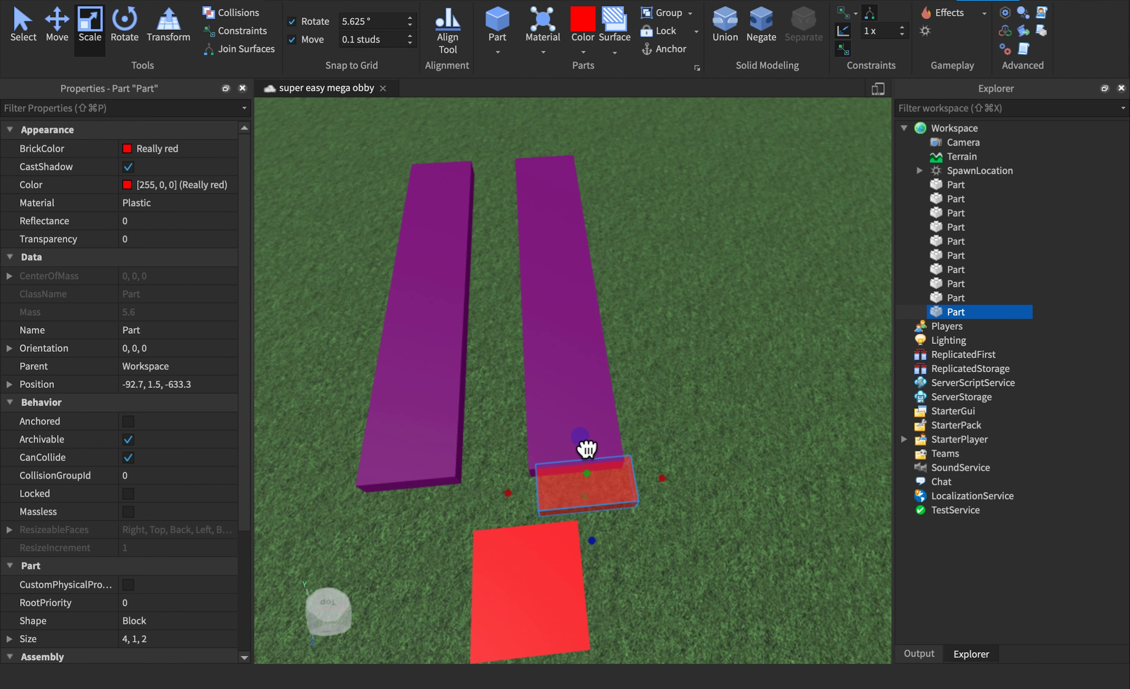
left_click_drag(587, 453, 587, 453)
left_click_drag(675, 497, 675, 496)
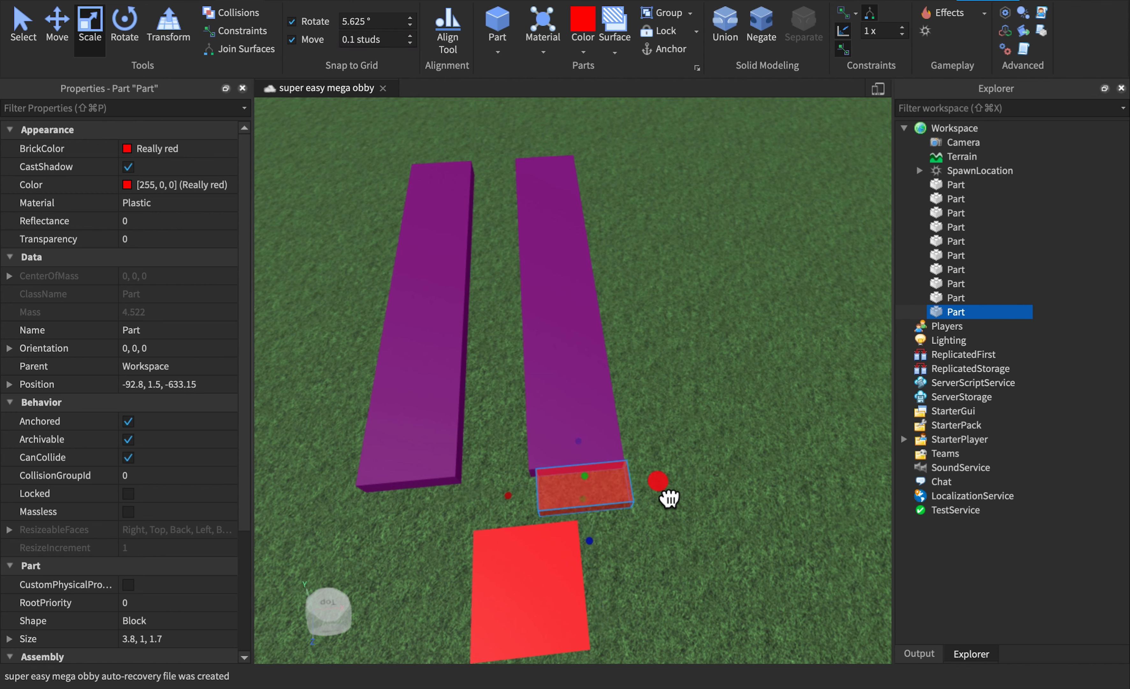
left_click_drag(527, 514, 333, 533)
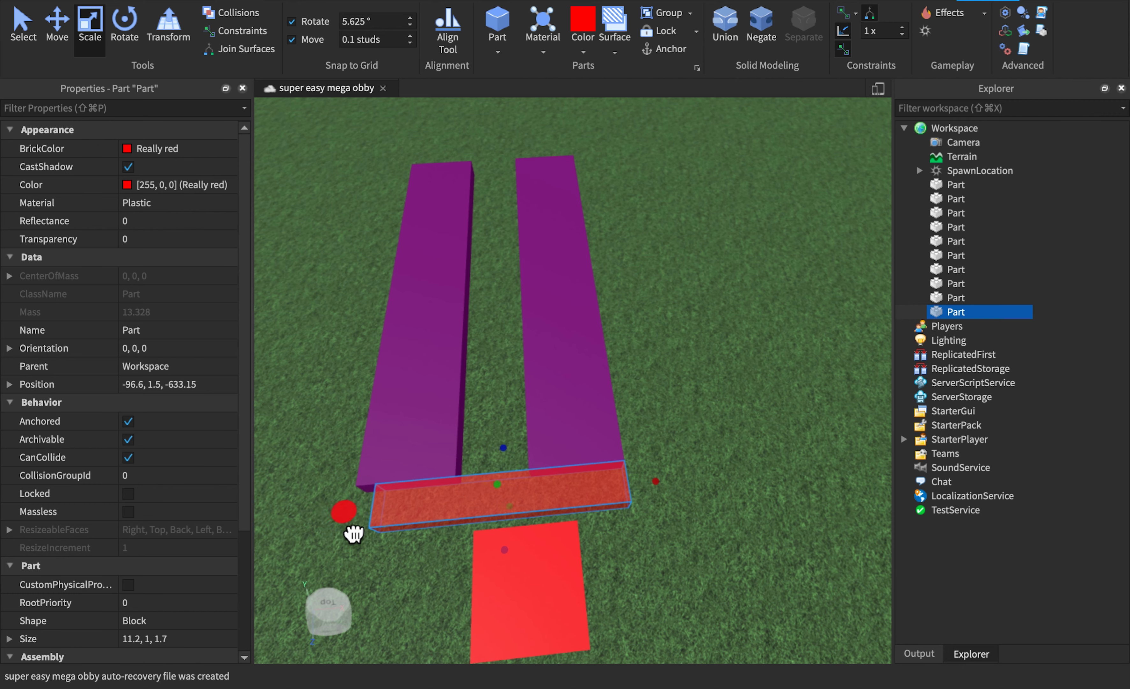
scroll(724, 487, "down", 5)
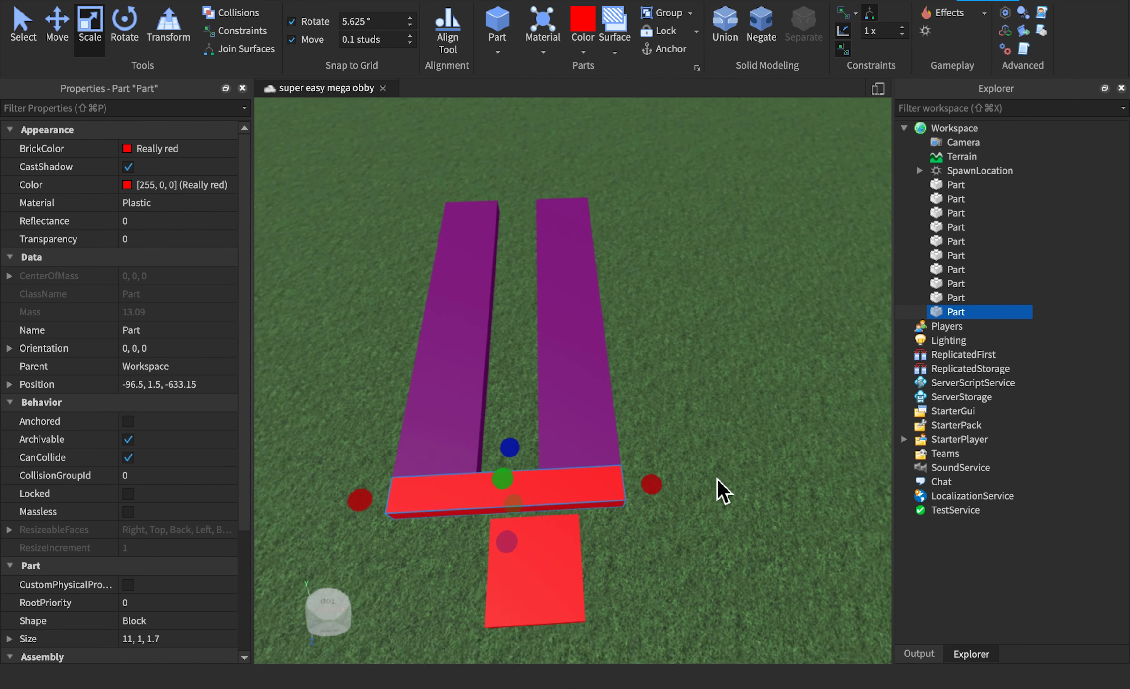
- Colour the wide bar at the near end of the purple platforms Really blue
left_click(606, 411)
left_click(564, 381)
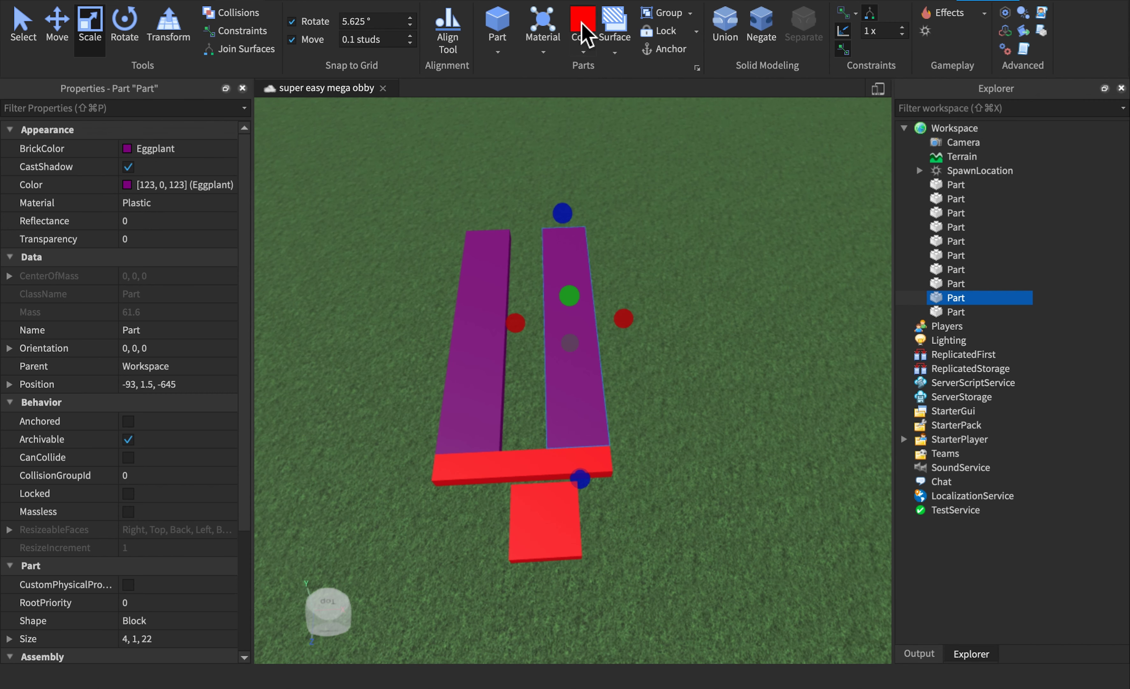
left_click(535, 475)
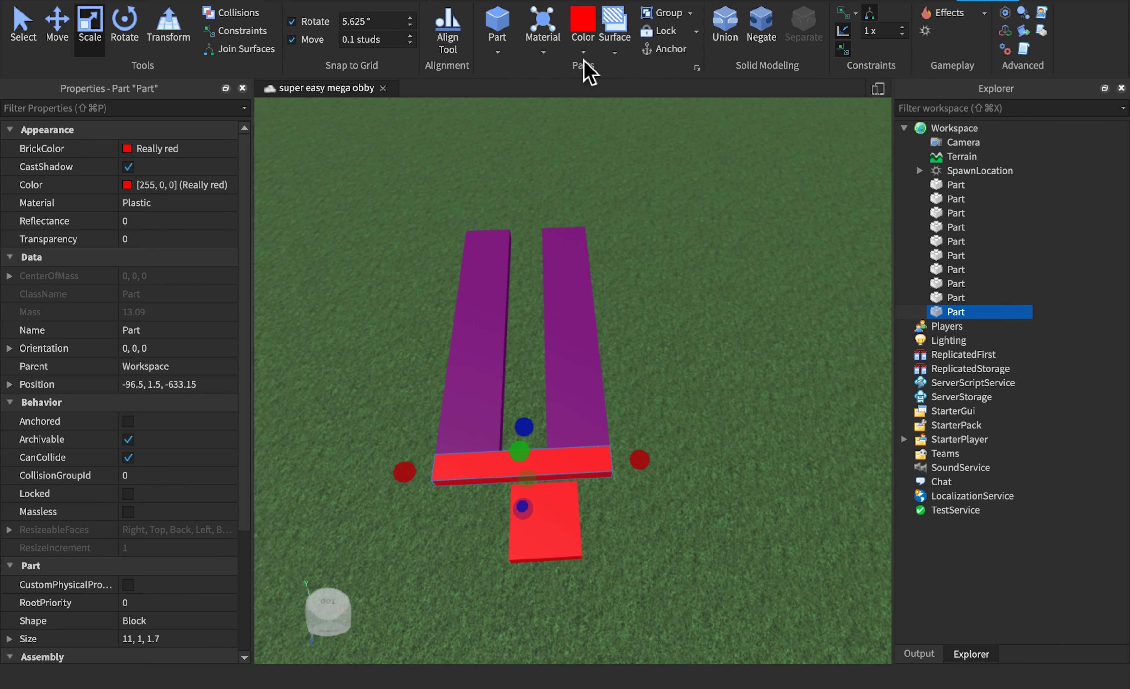
left_click(583, 50)
left_click(778, 123)
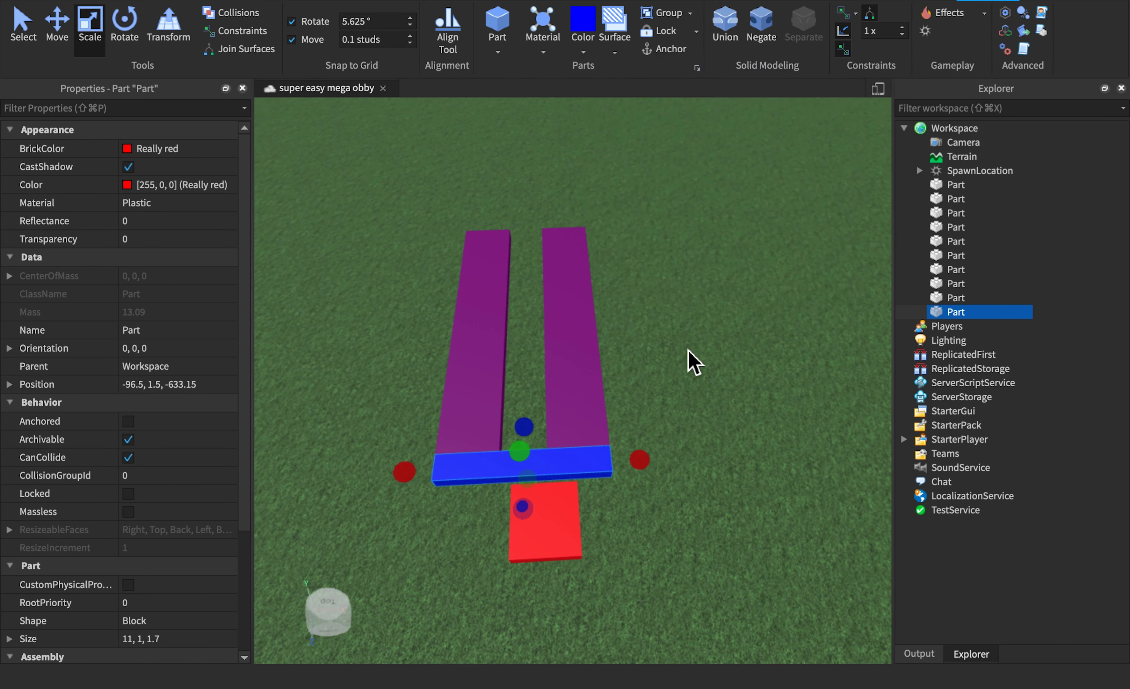
- Duplicate the blue bar and place the copy flush against the far ends of the purple platforms at Z -656.85
right_click_drag(689, 348, 688, 348)
key("f")
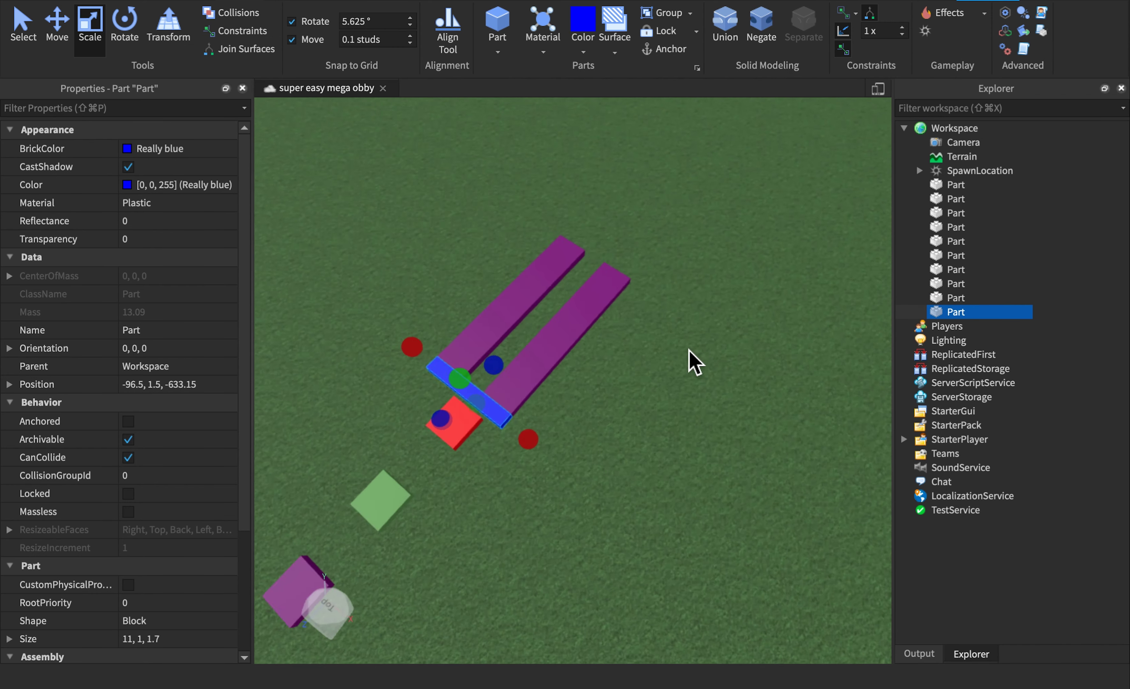
left_click(60, 44)
key("ctrl+d")
left_click_drag(500, 596, 598, 281)
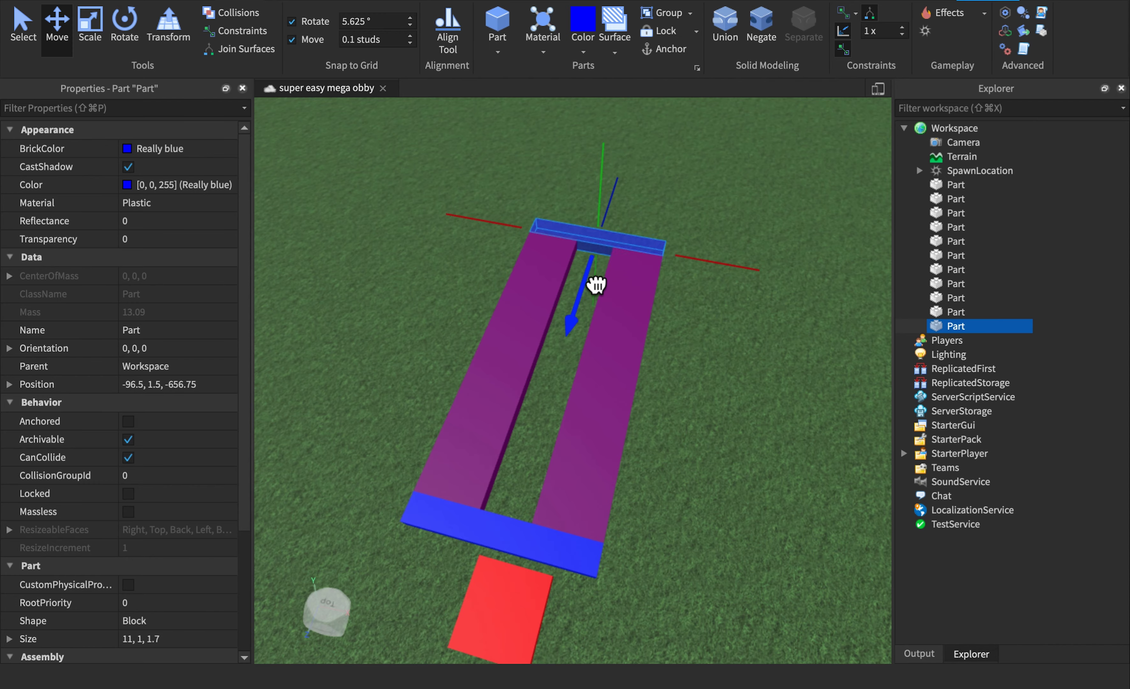
key("f")
right_click_drag(588, 283, 598, 278)
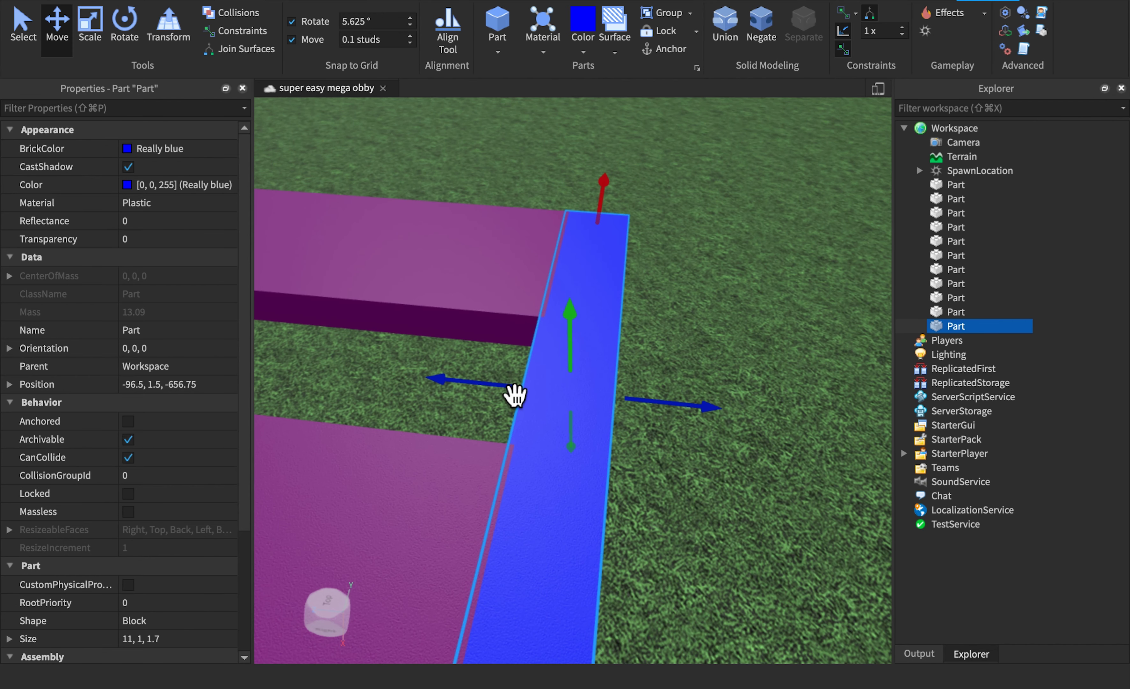
left_click_drag(515, 395, 523, 400)
scroll(595, 424, "down", 5)
left_click(672, 439)
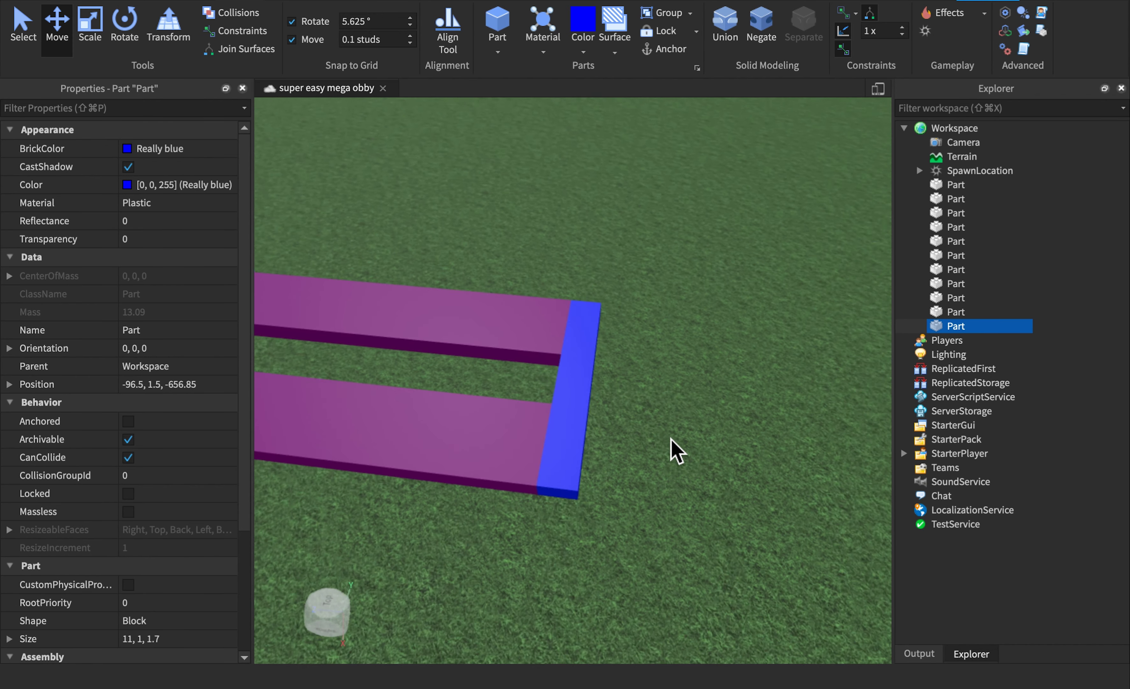
left_click(677, 451)
scroll(671, 449, "down", 10)
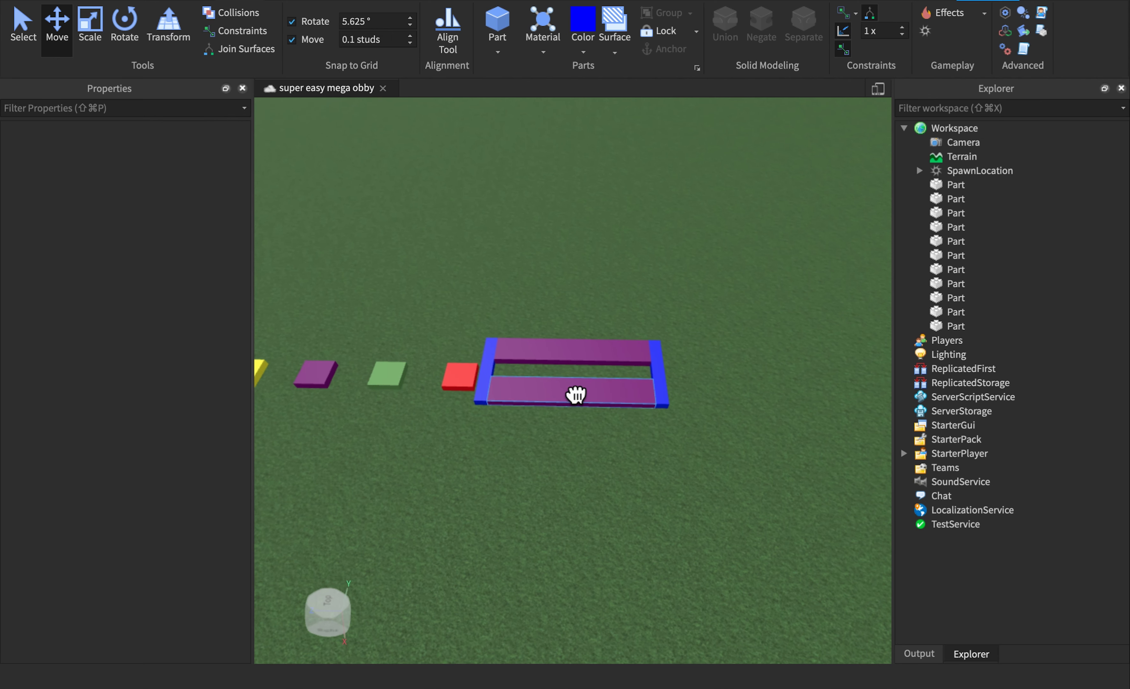
left_click(575, 393)
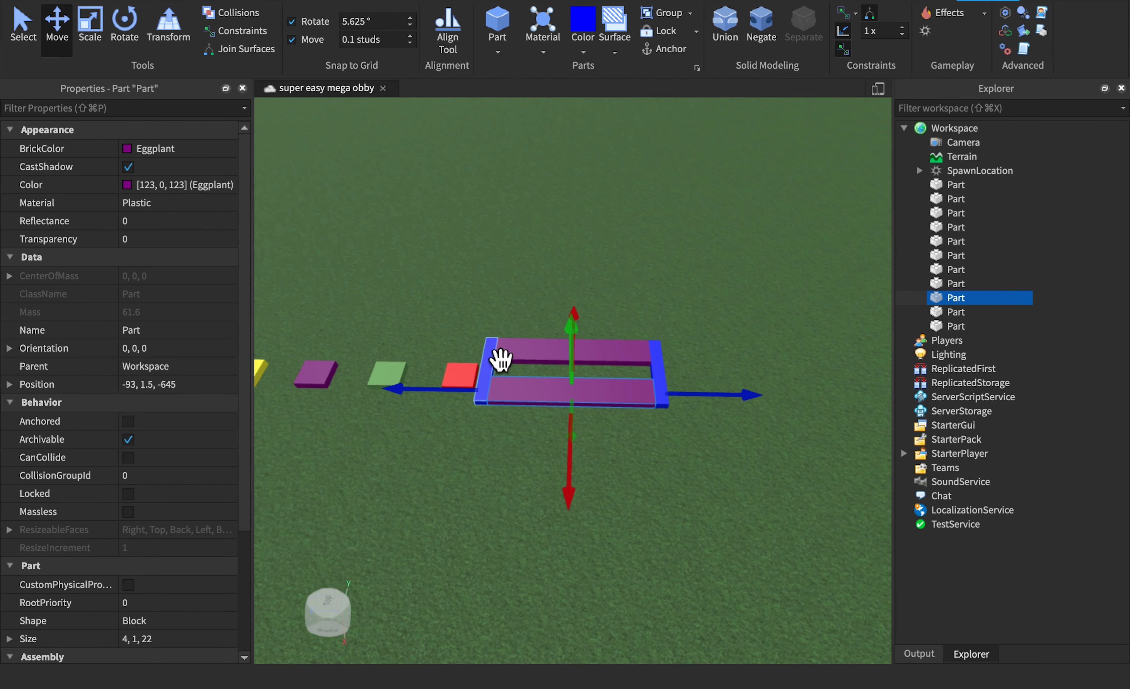
left_click(538, 365)
left_click(494, 305)
- Anchor the spawn, all coloured jump blocks, both long purple platforms and both blue bars together
scroll(495, 305, "down", 5)
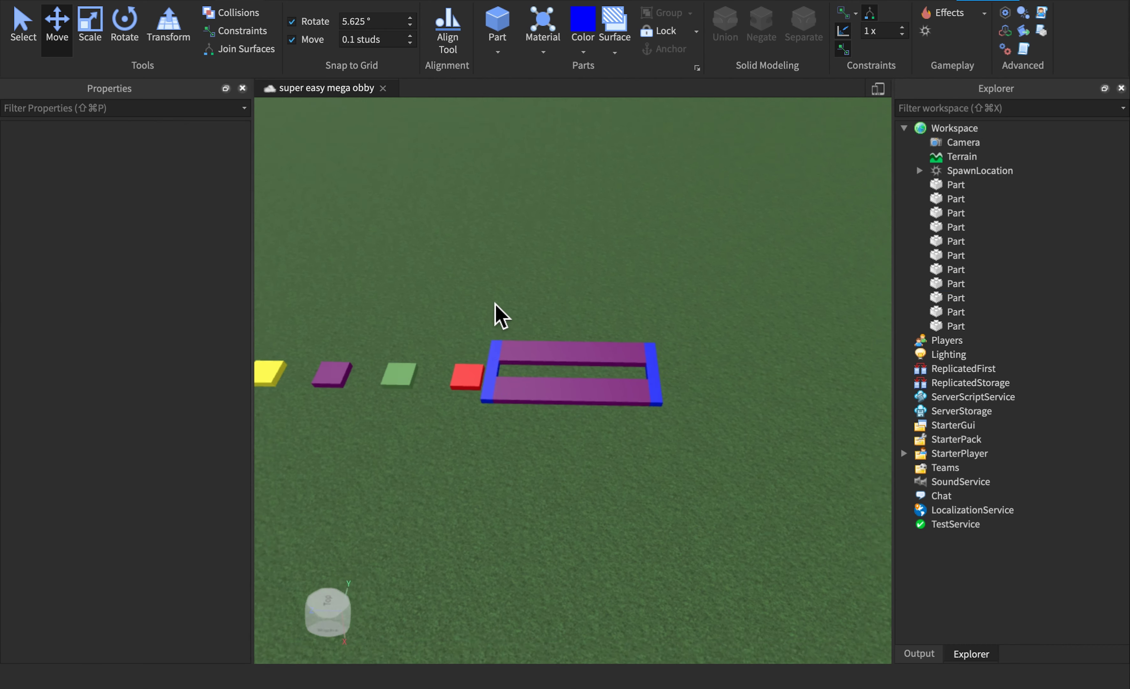
right_click_drag(496, 305, 494, 307)
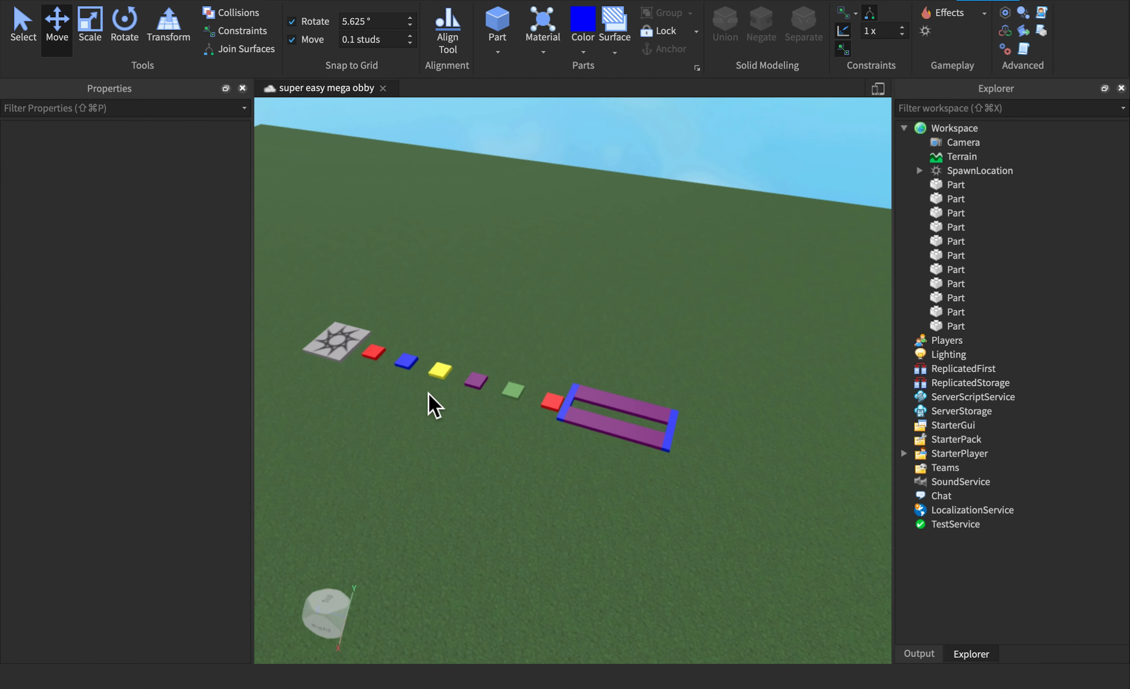
left_click_drag(296, 281, 779, 582)
scroll(657, 236, "up", 2)
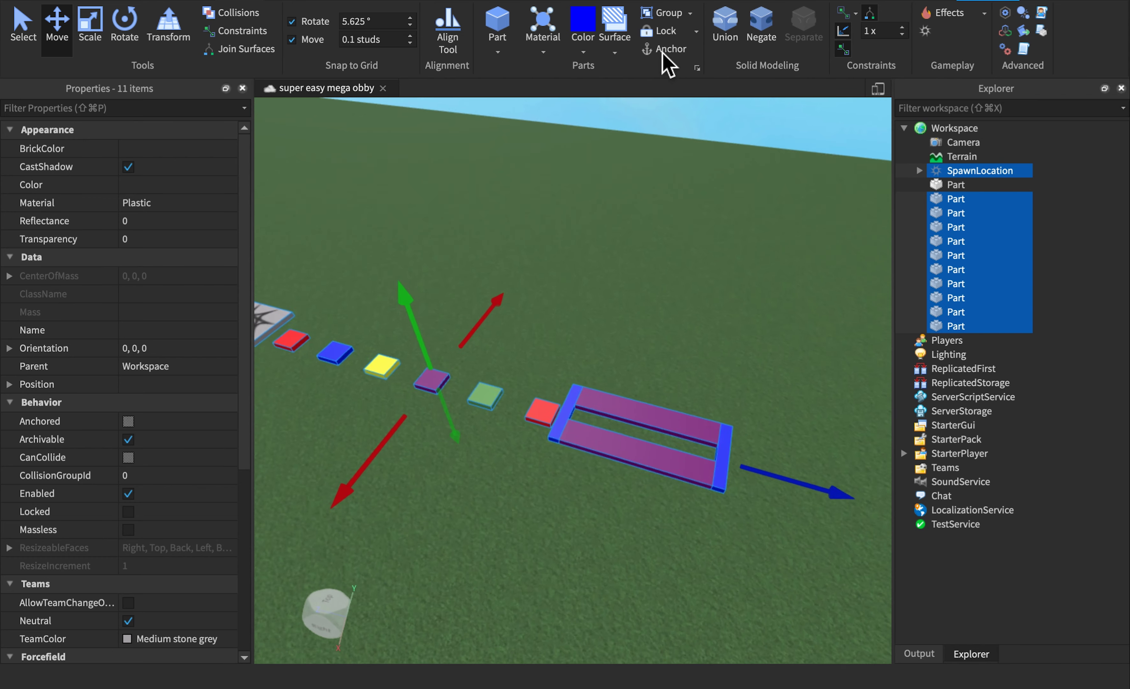
left_click(724, 111)
- Duplicate the two long purple platforms together with the blue bar at their far end
right_click_drag(724, 111, 724, 110)
scroll(627, 355, "up", 2)
key("d")
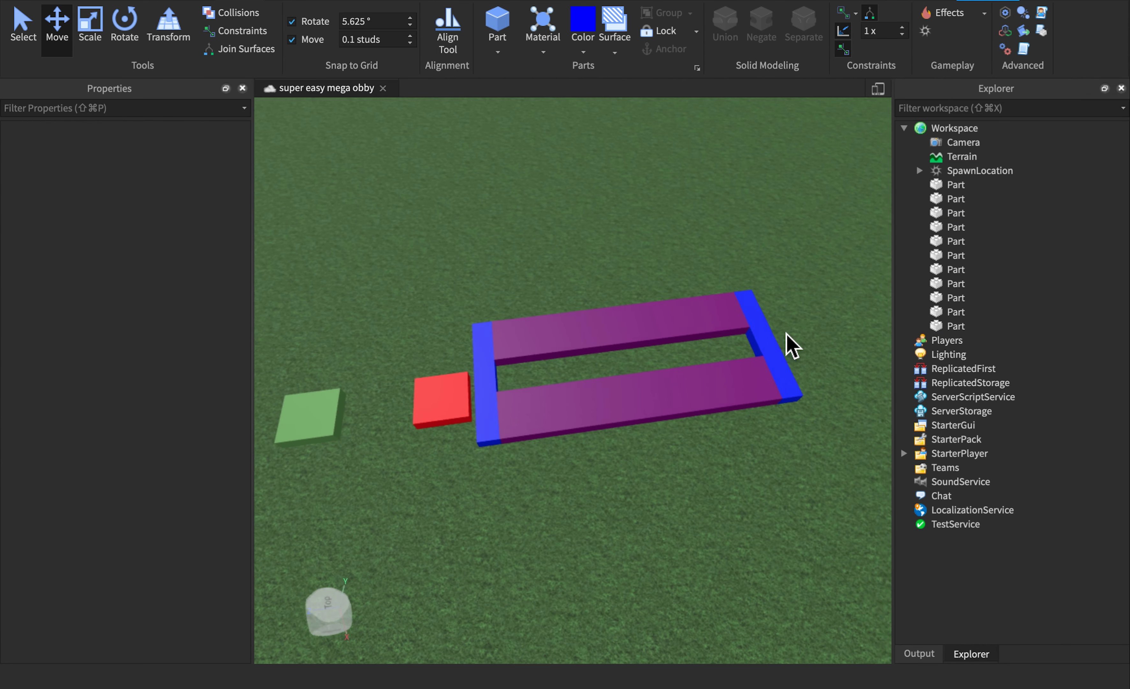
left_click(590, 369)
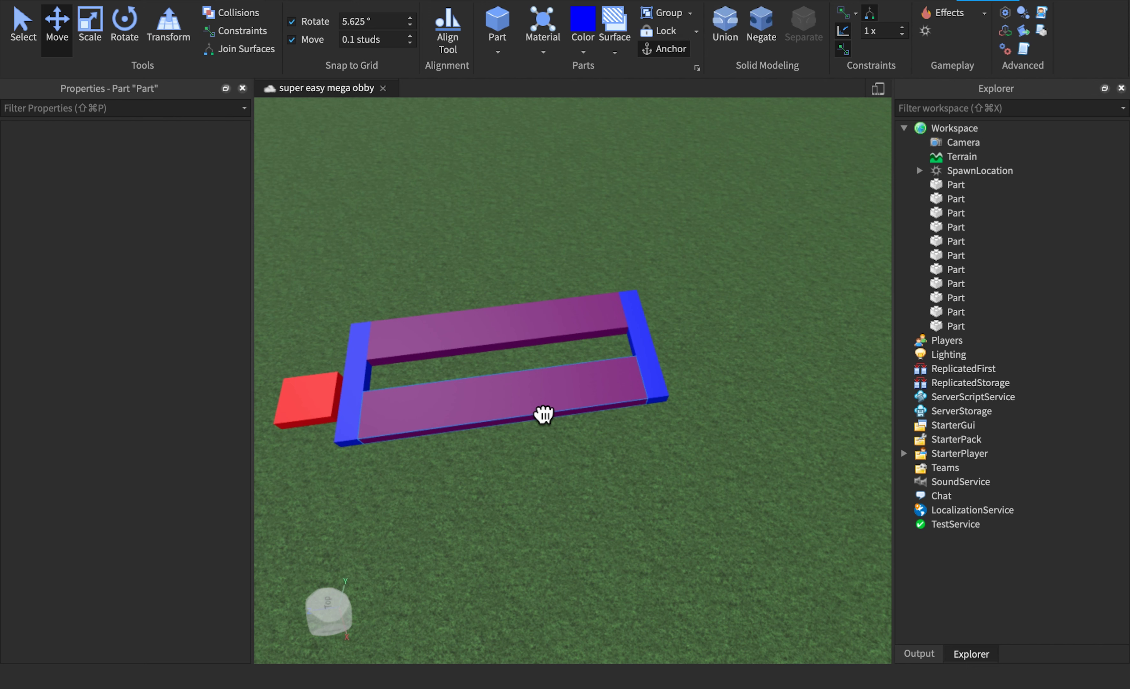
left_click(403, 344, "shift")
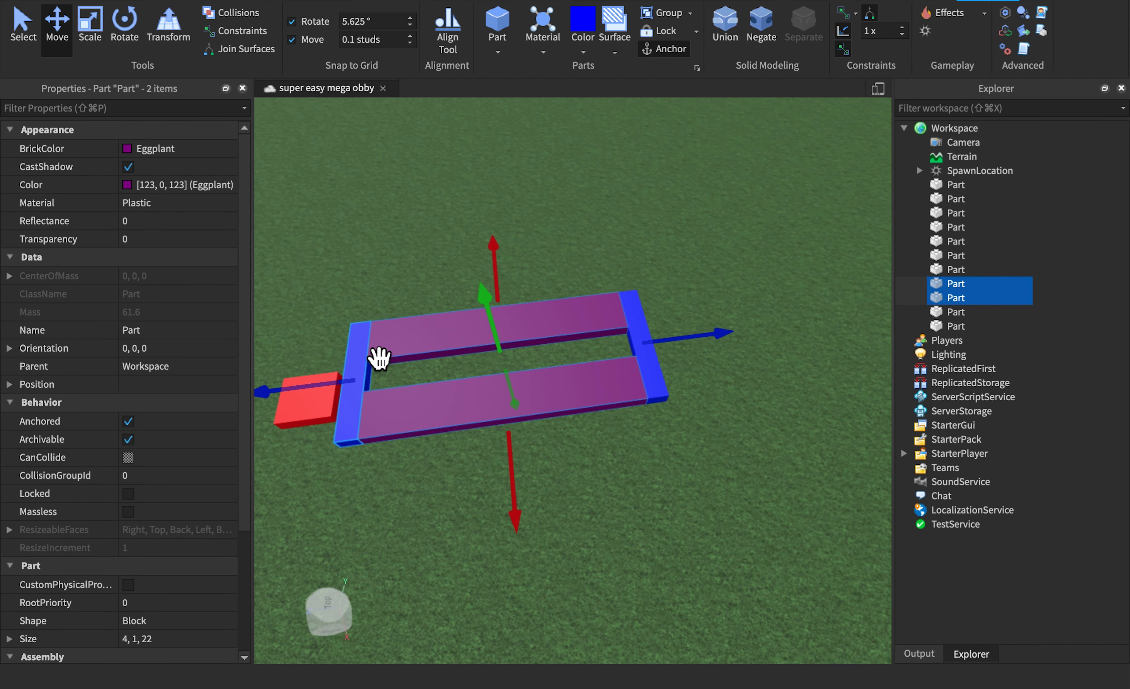
left_click(662, 360, "shift")
key("super+d")
- Move the duplicated section along the course to continue flush from the existing far blue bar, with its purple platforms at Z -668.7
key("d")
key("w")
left_click_drag(687, 357, 858, 359)
key("w")
left_click_drag(388, 353, 517, 346)
key("d")
key("s")
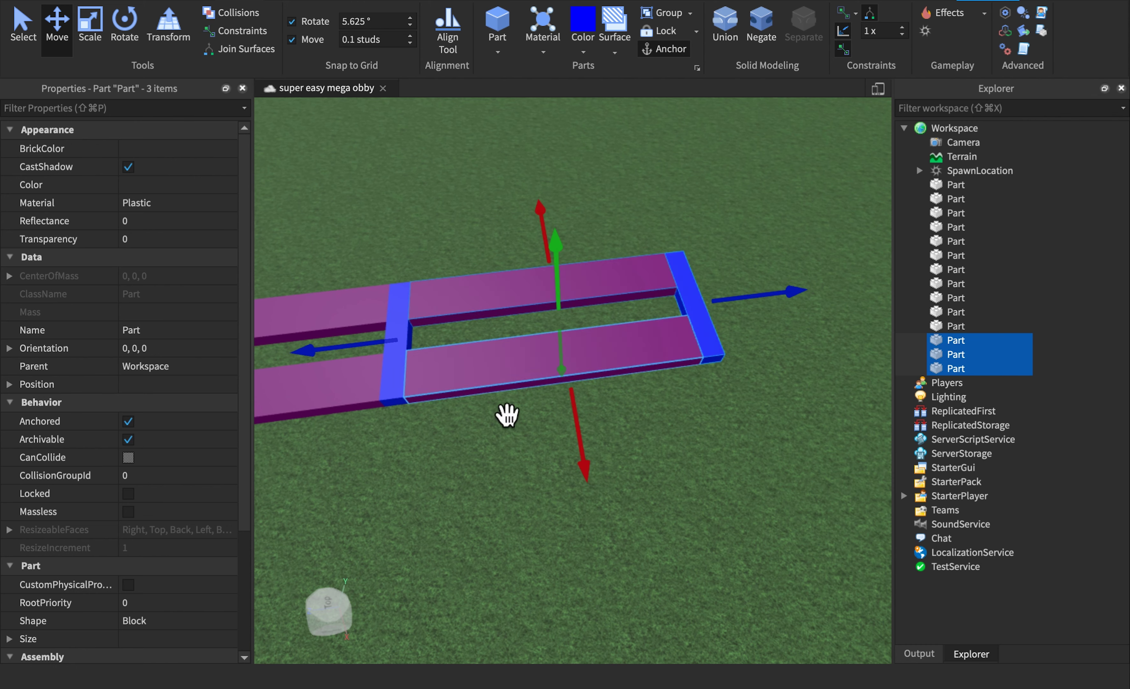
- Turn off CanCollide for the purple platform at X -100 in the second section
left_click(493, 400)
left_click(491, 380)
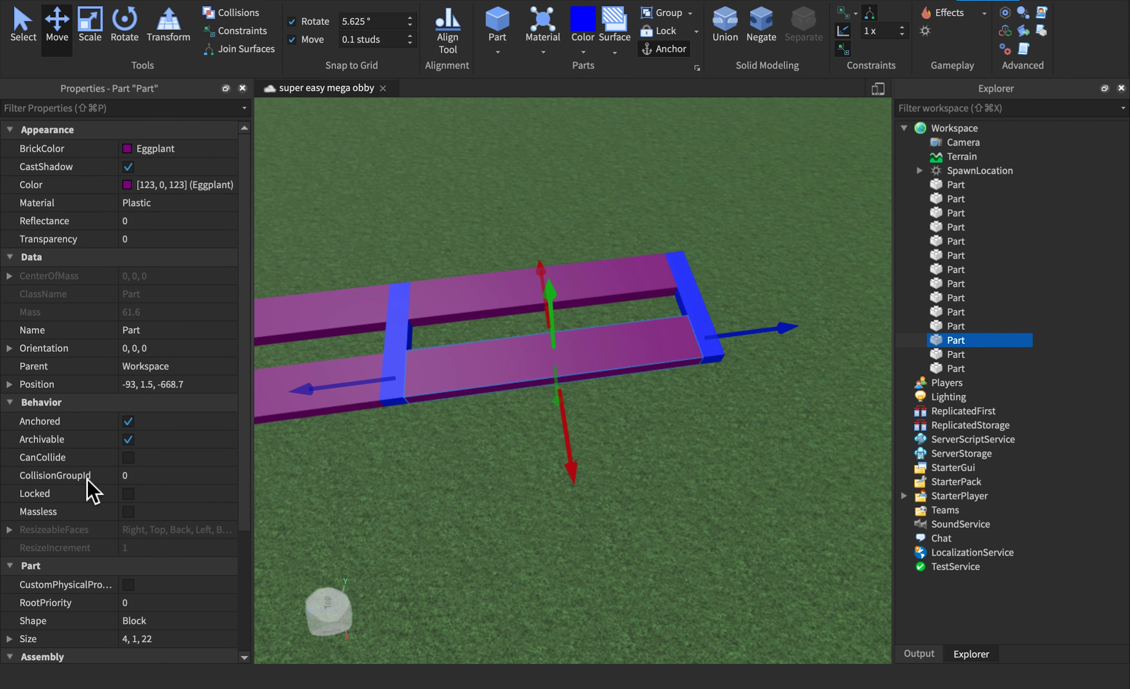
left_click(466, 316)
left_click(138, 470)
left_click(130, 458)
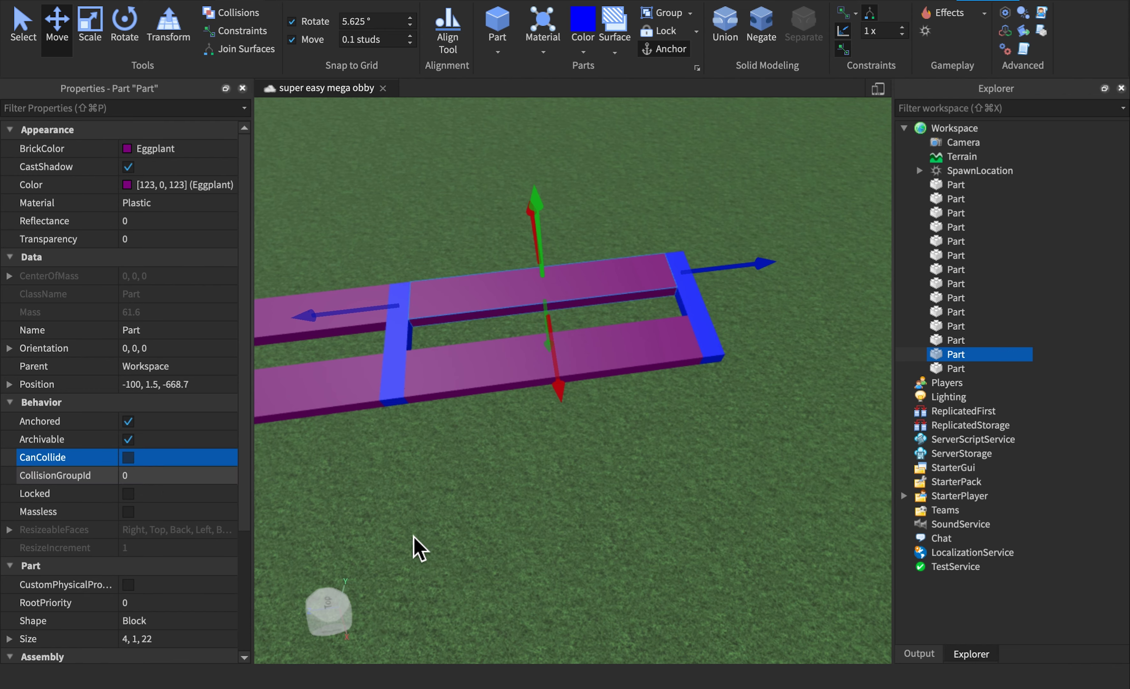
left_click(445, 541)
- Insert a sphere and place it just beyond the last blue bar at -101.9, 3, -684.6
key("s")
right_click_drag(447, 542, 440, 541)
key("d")
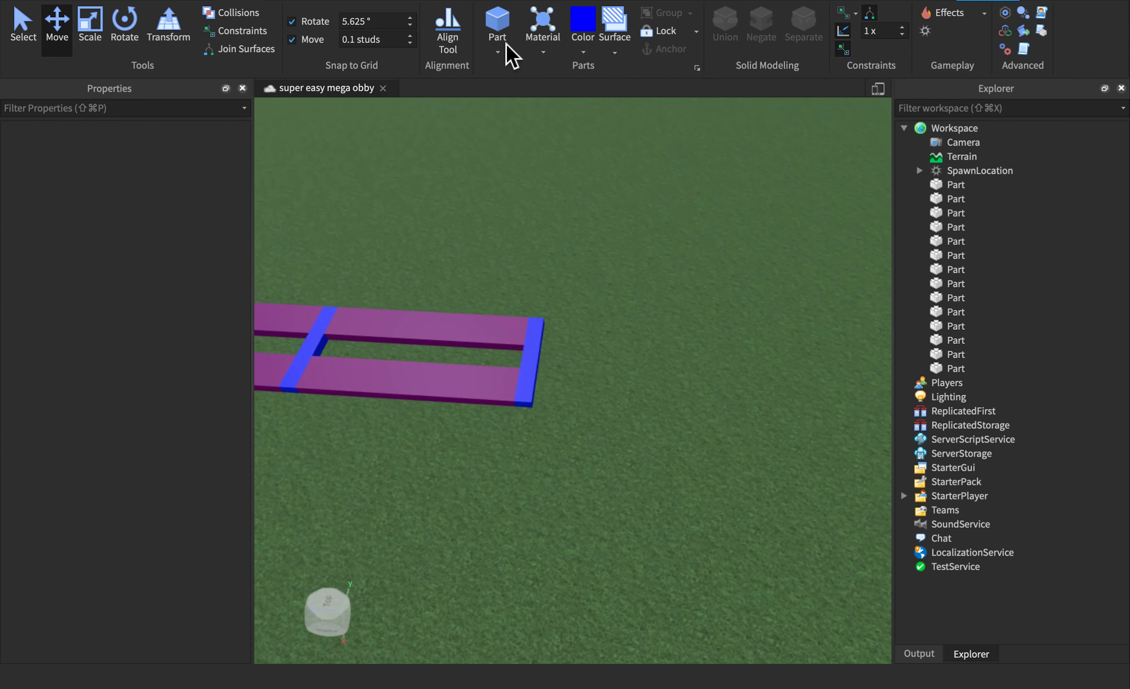
key("w")
key("a")
left_click(503, 52)
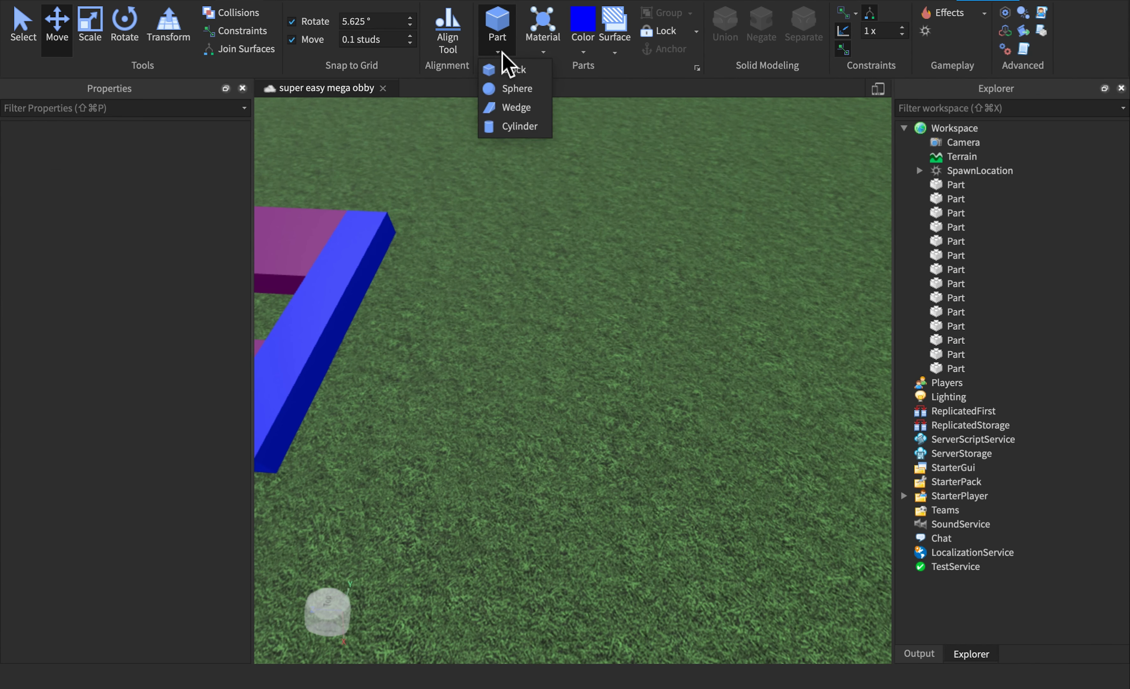
left_click(525, 90)
left_click_drag(592, 357, 587, 419)
key("a")
key("e")
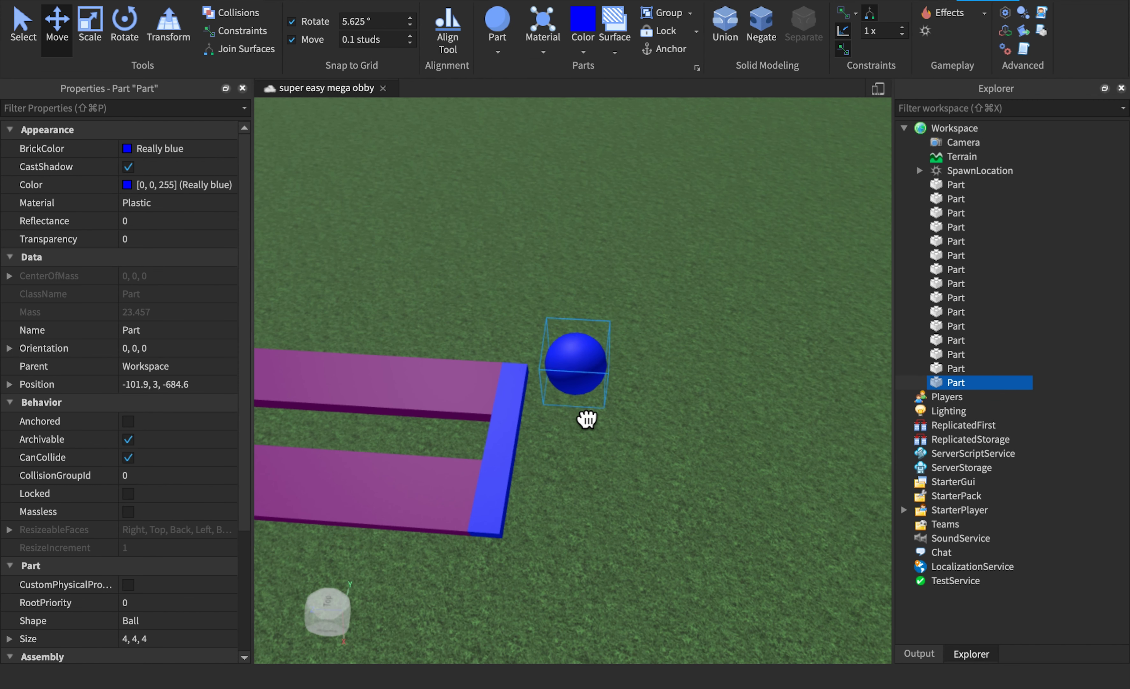
- Duplicate the blue sphere twice and stagger the copies upward, placing the last one at X -90.2, Z -685.2
key("super+d")
left_click_drag(643, 383, 748, 553)
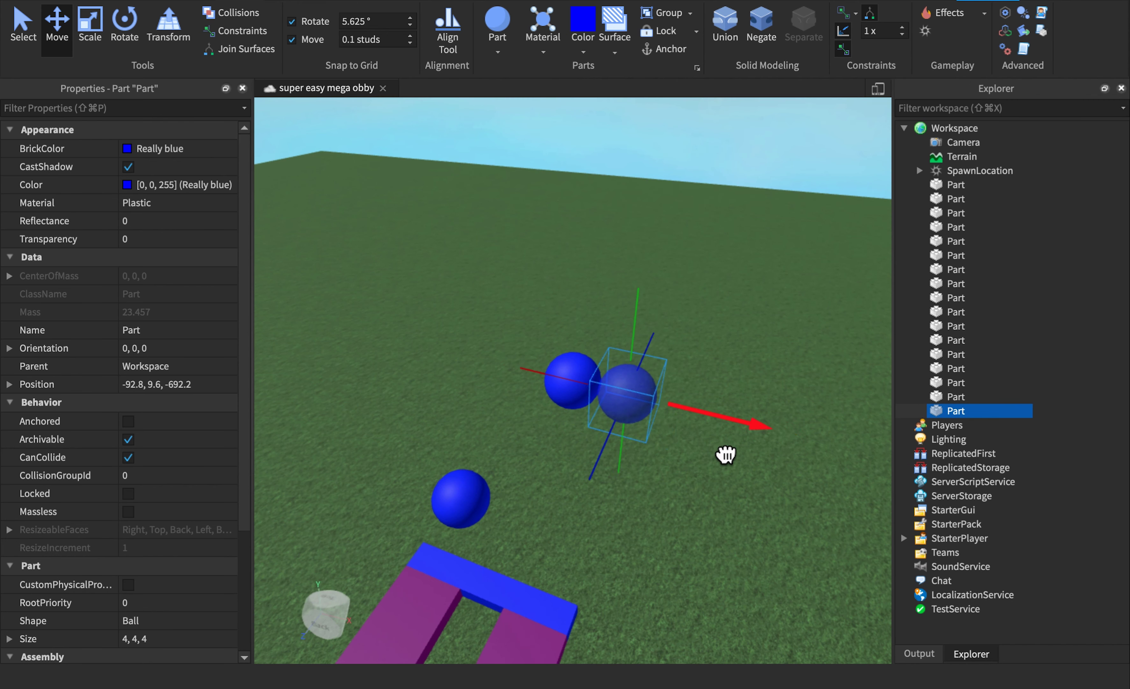
left_click_drag(727, 455, 748, 459)
left_click_drag(619, 483, 581, 562)
scroll(600, 497, "down", 1)
left_click_drag(628, 372, 651, 305)
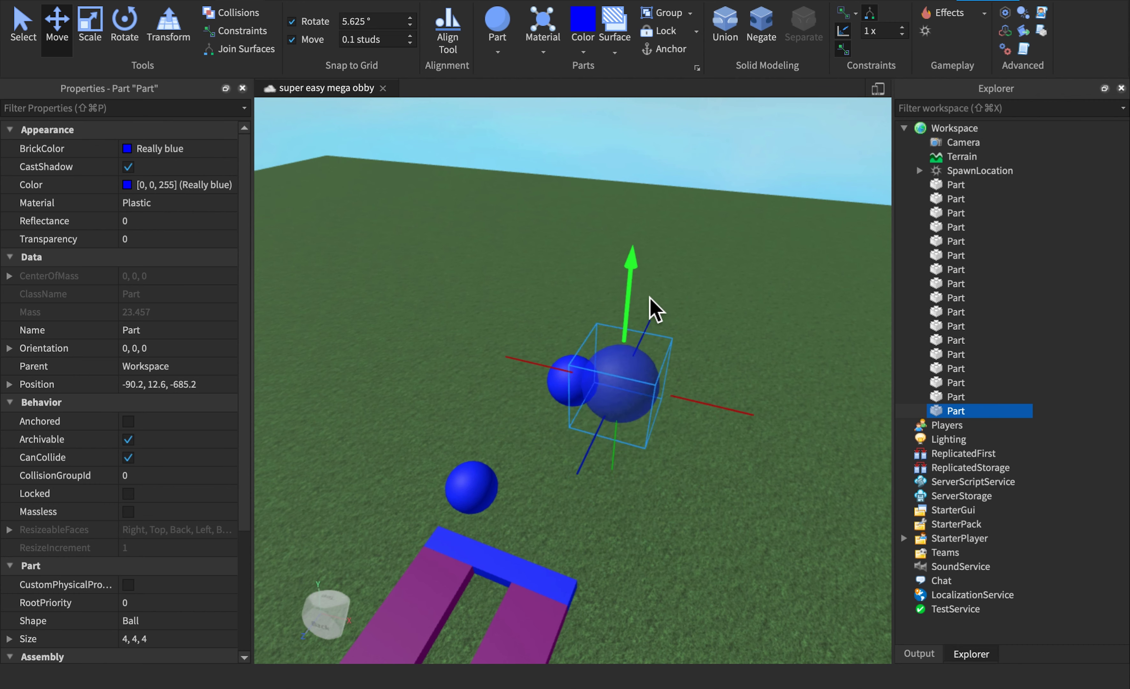
- Duplicate the highest sphere and place the copy further up and sideways at -97.1, 20.7, -682.6
right_click_drag(651, 305, 658, 308)
key("ctrl+d")
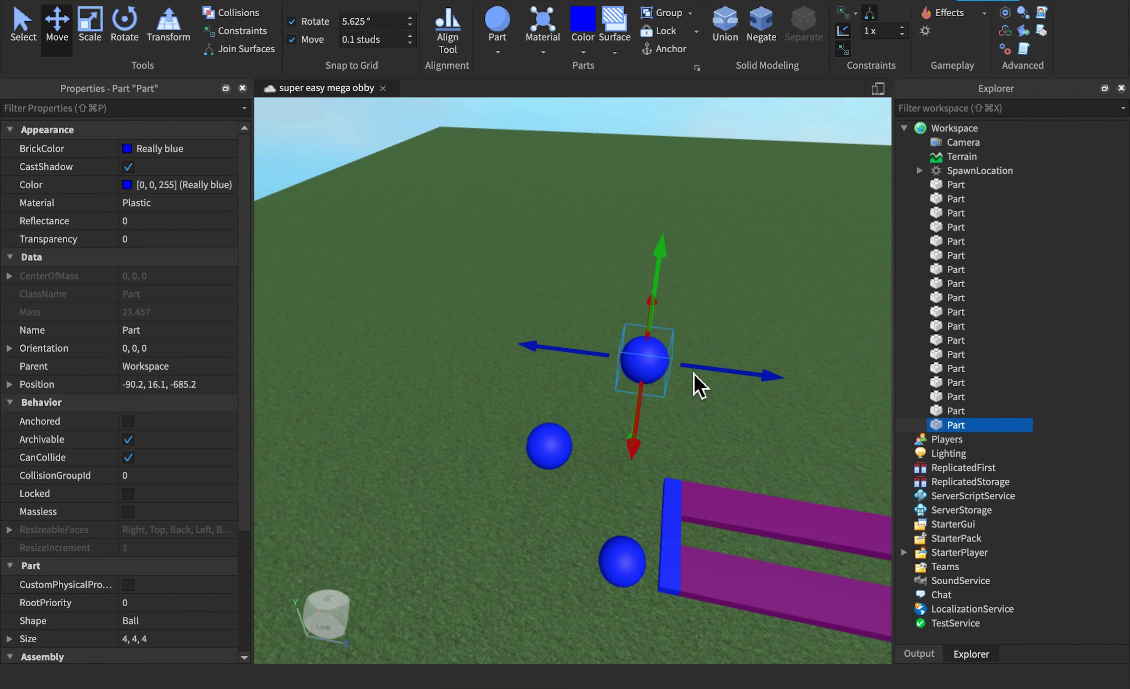
left_click_drag(689, 423, 670, 517)
left_click_drag(704, 378, 725, 313)
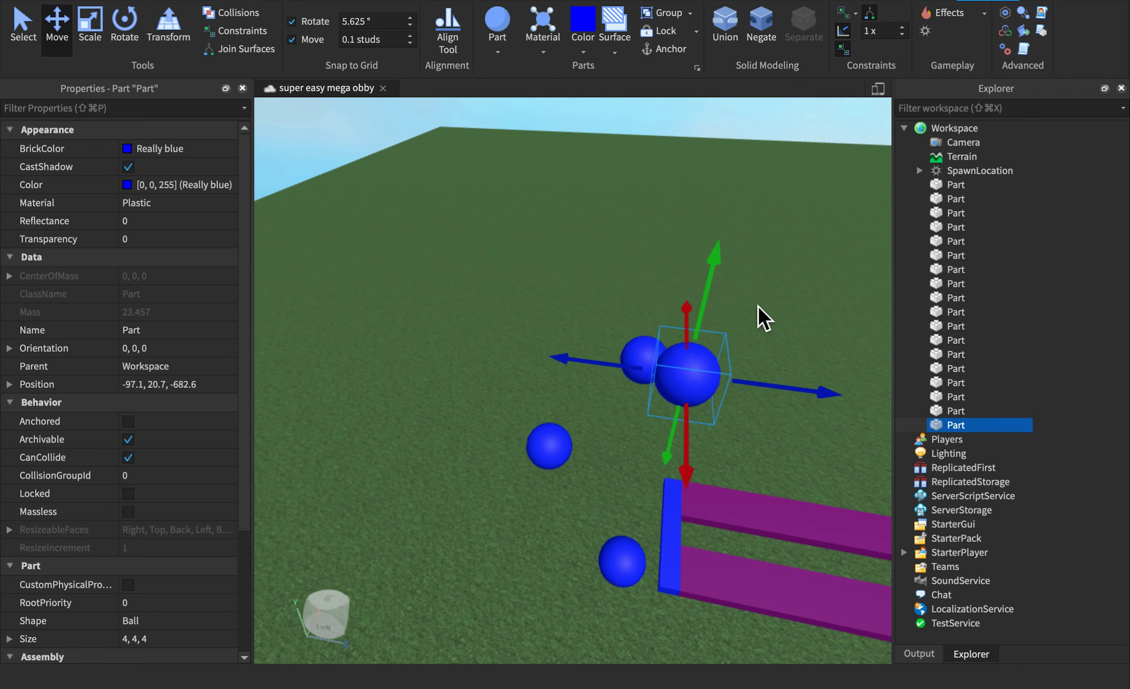
key("f")
left_click(779, 304)
- Start a playtest and jump from the spawn across the coloured blocks to the first blue bar
scroll(788, 304, "down", 2)
right_click_drag(787, 305, 777, 300)
key("d")
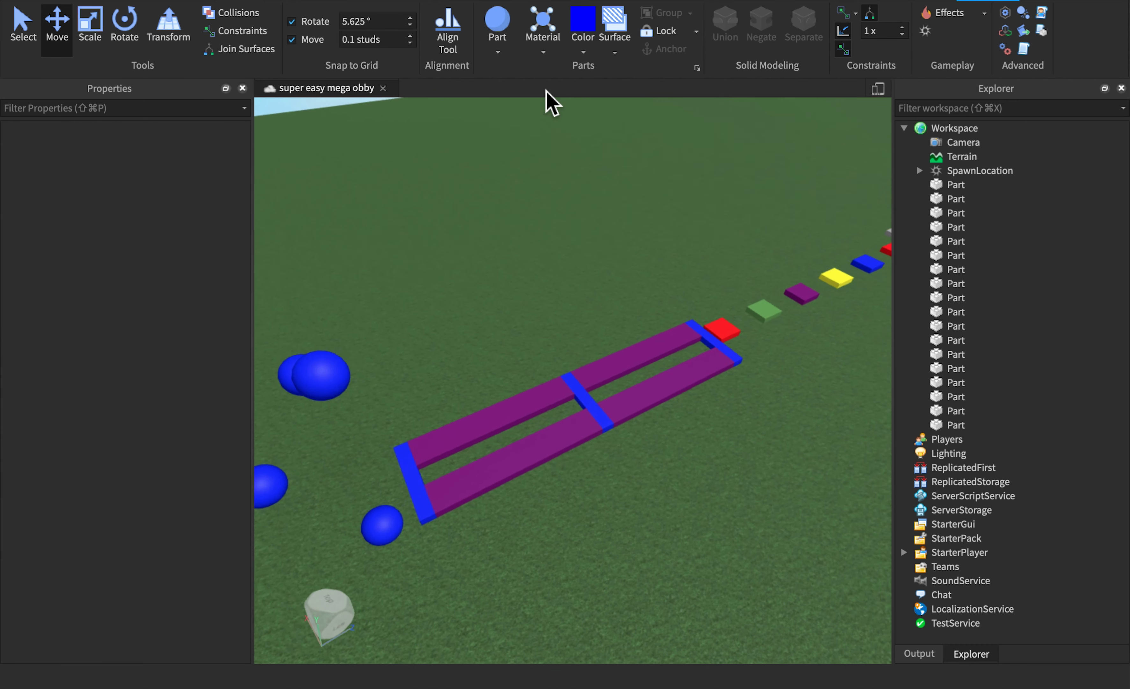
key("w")
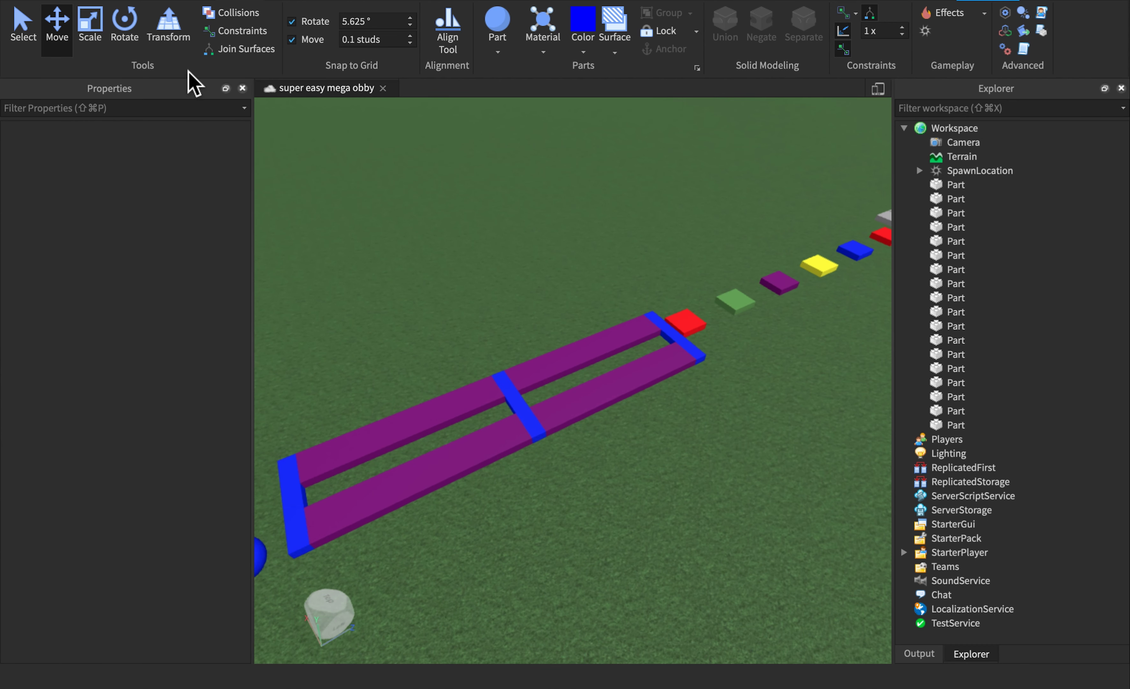
left_click(115, 0)
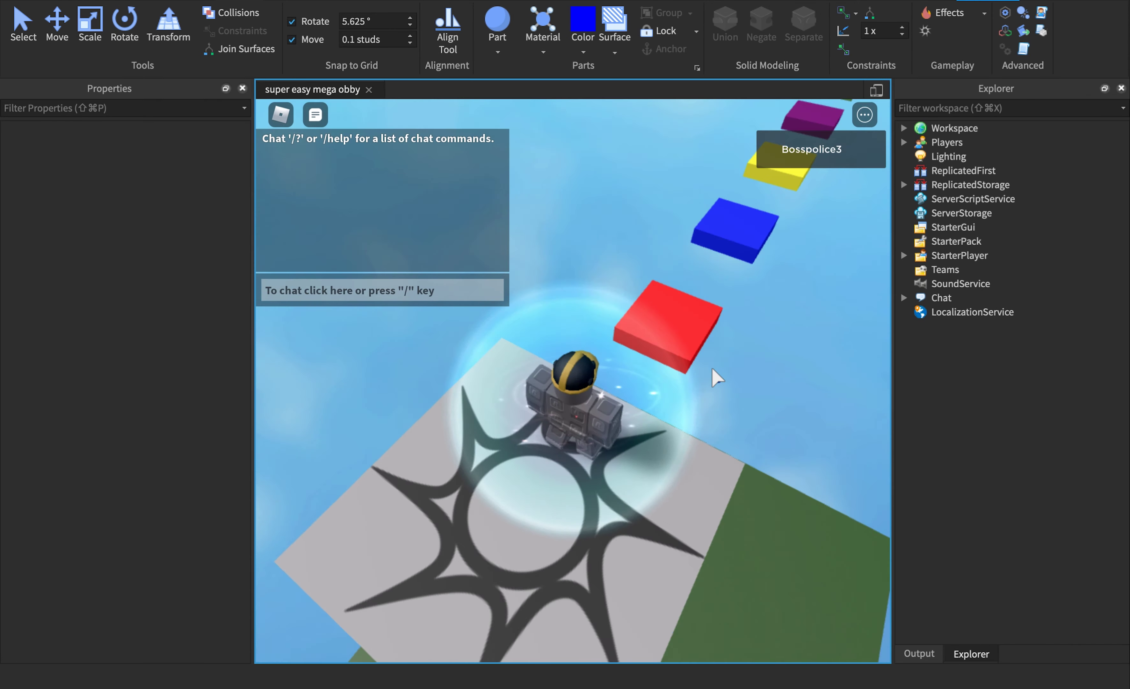
right_click_drag(713, 370, 713, 369)
key("w")
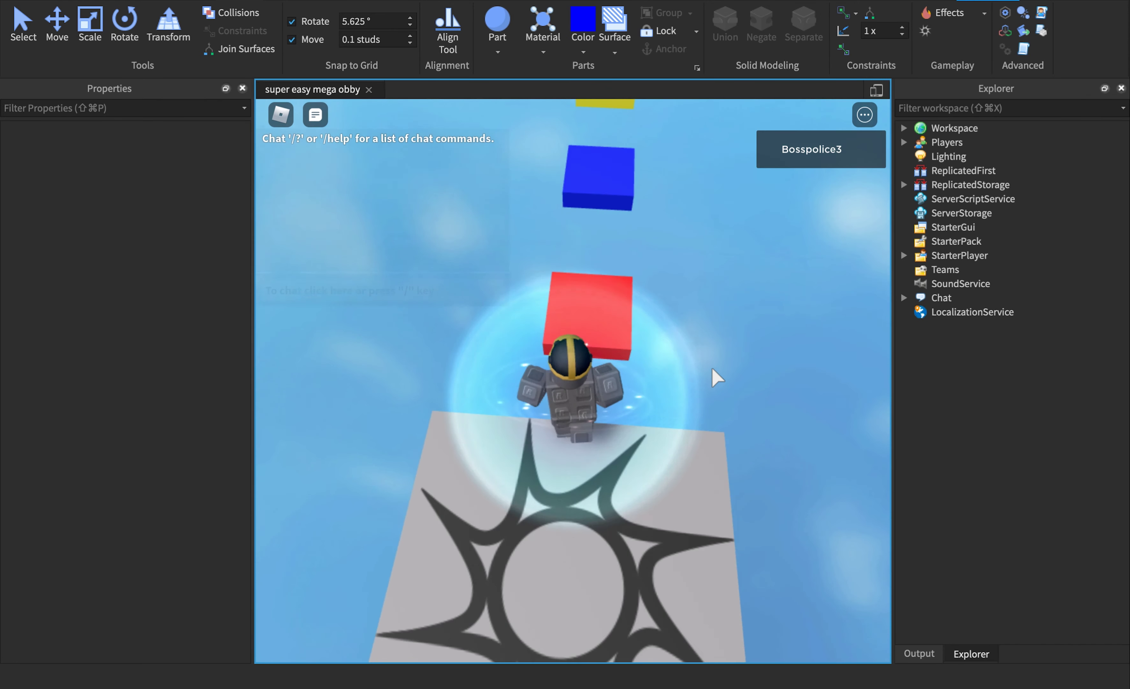
key("space")
key("w")
key("space")
key("space")
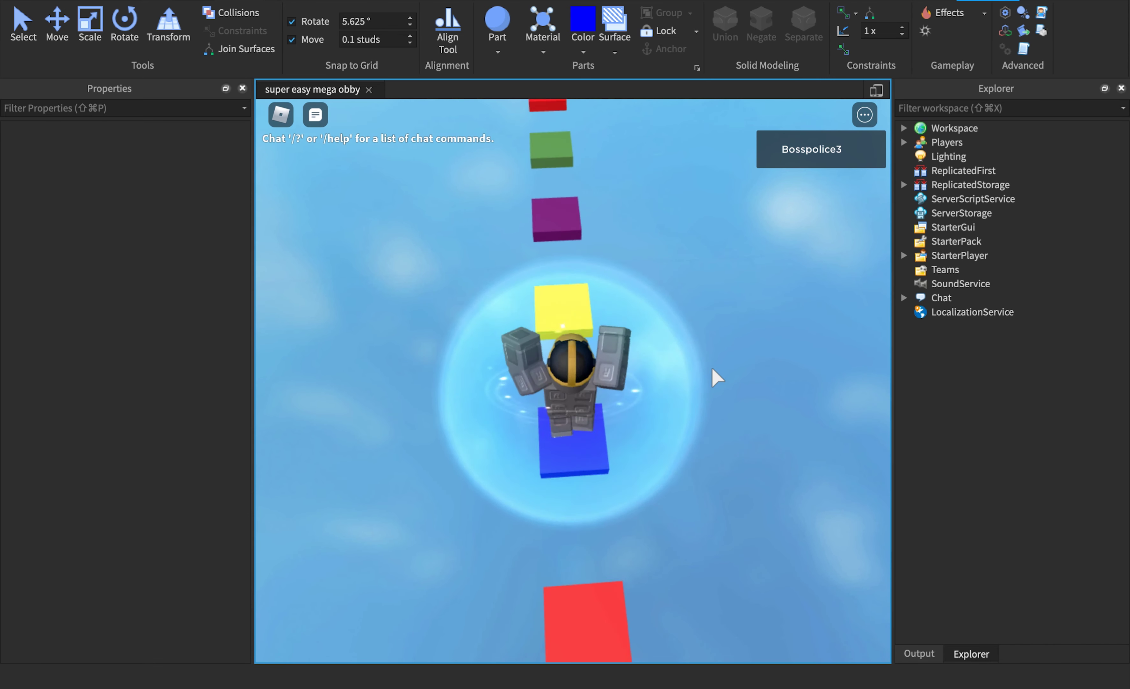
key("w")
key("space")
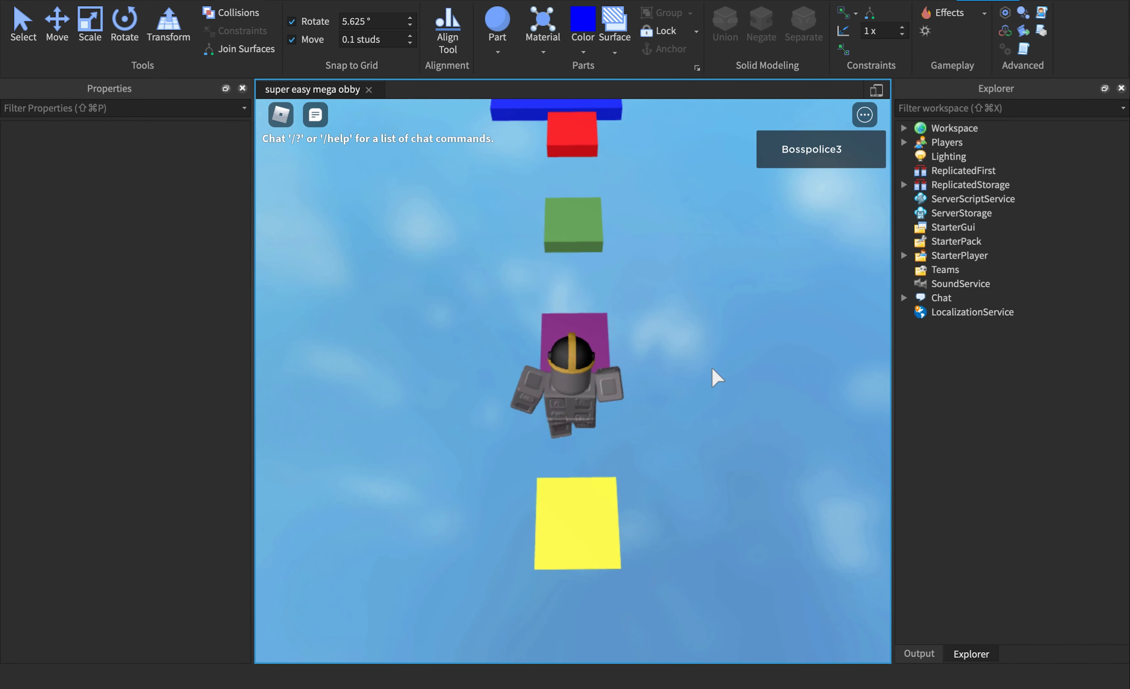
key("space")
key("w")
key("space")
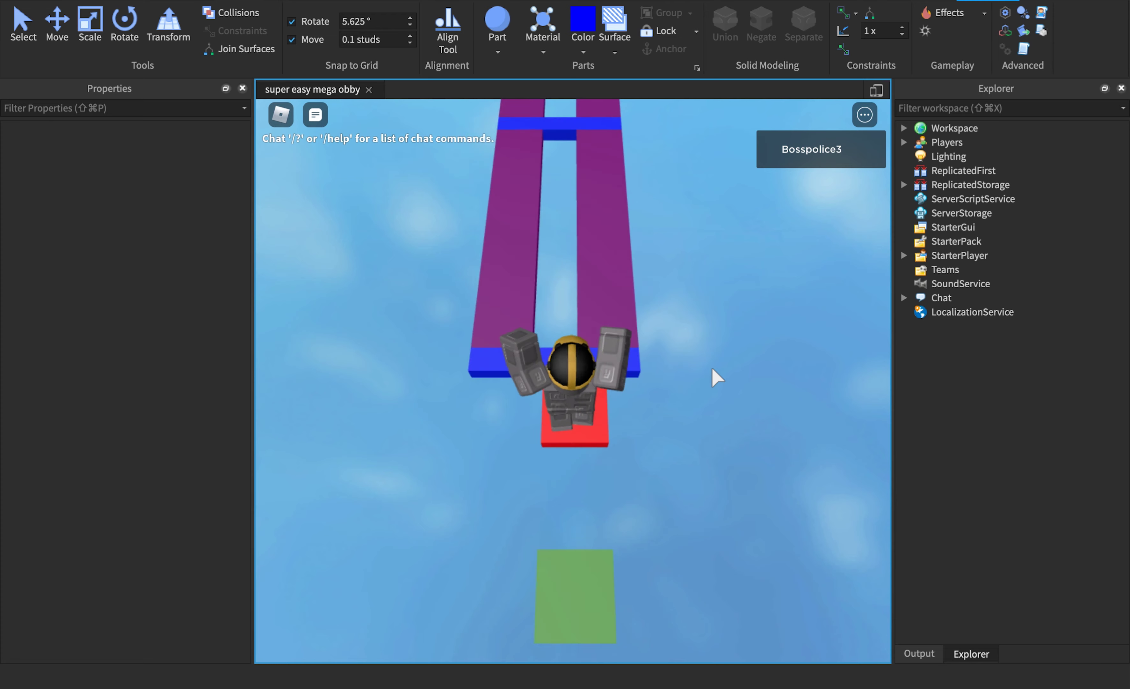
key("space")
- Run the avatar along the purple choice platforms past the middle blue bar, and end the playtest
right_click_drag(712, 367, 712, 366)
key("w")
key("space")
key("w")
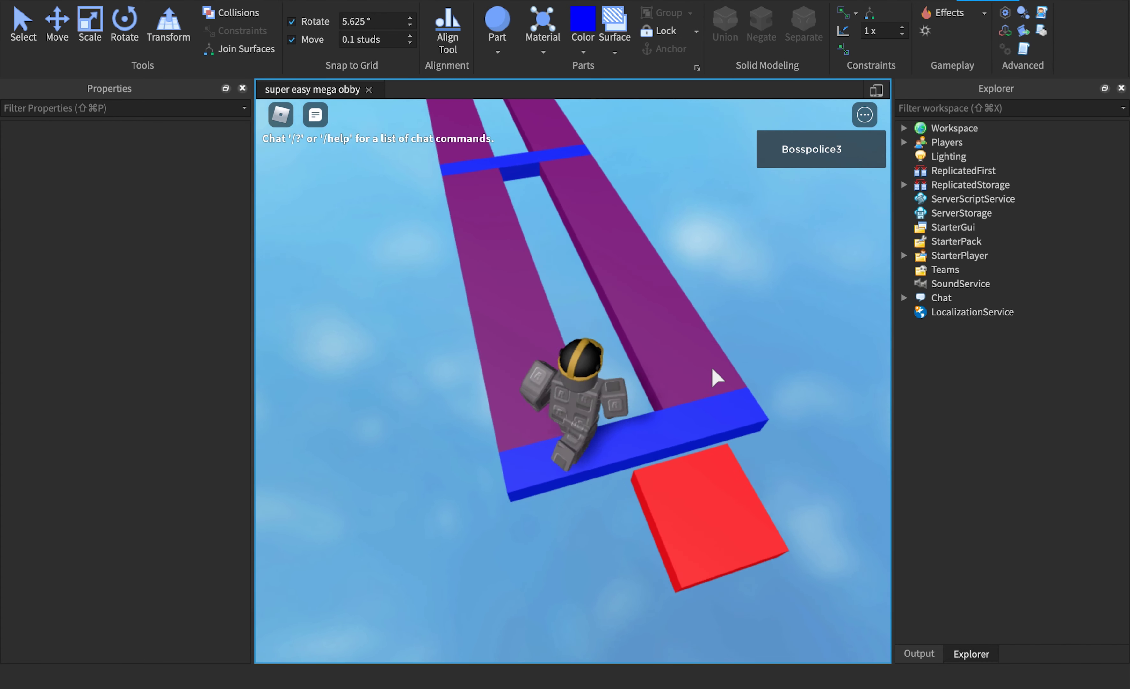
key("w")
right_click_drag(712, 367, 712, 367)
key("Right")
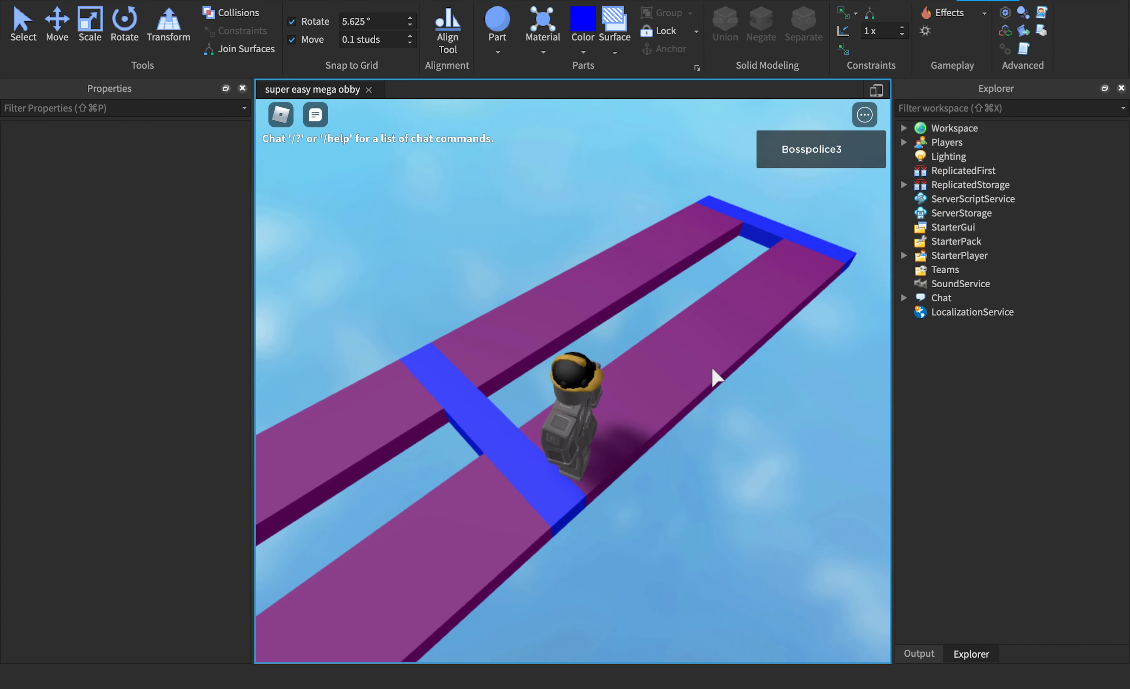
key("w")
key("w")
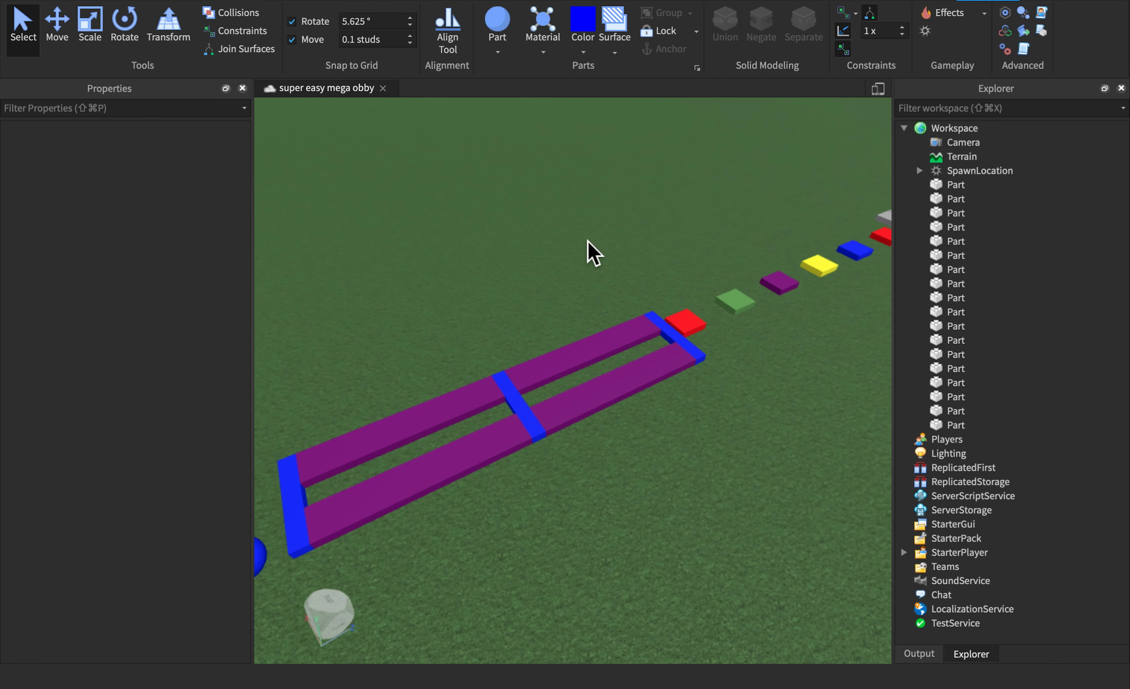
- Insert a block and place it on top of the highest blue sphere at -98.5, 23.2, -682.8
right_click_drag(588, 241, 588, 240)
key("s")
key("w")
key("s")
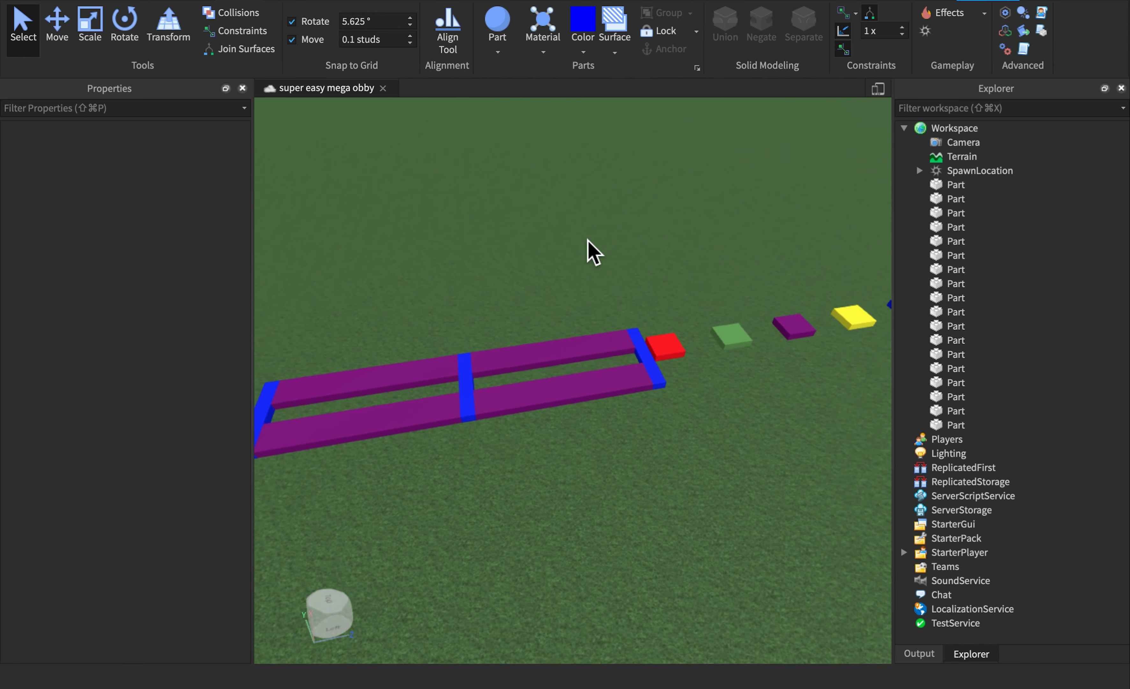
key("d")
key("a")
right_click_drag(588, 240, 588, 241)
key("w")
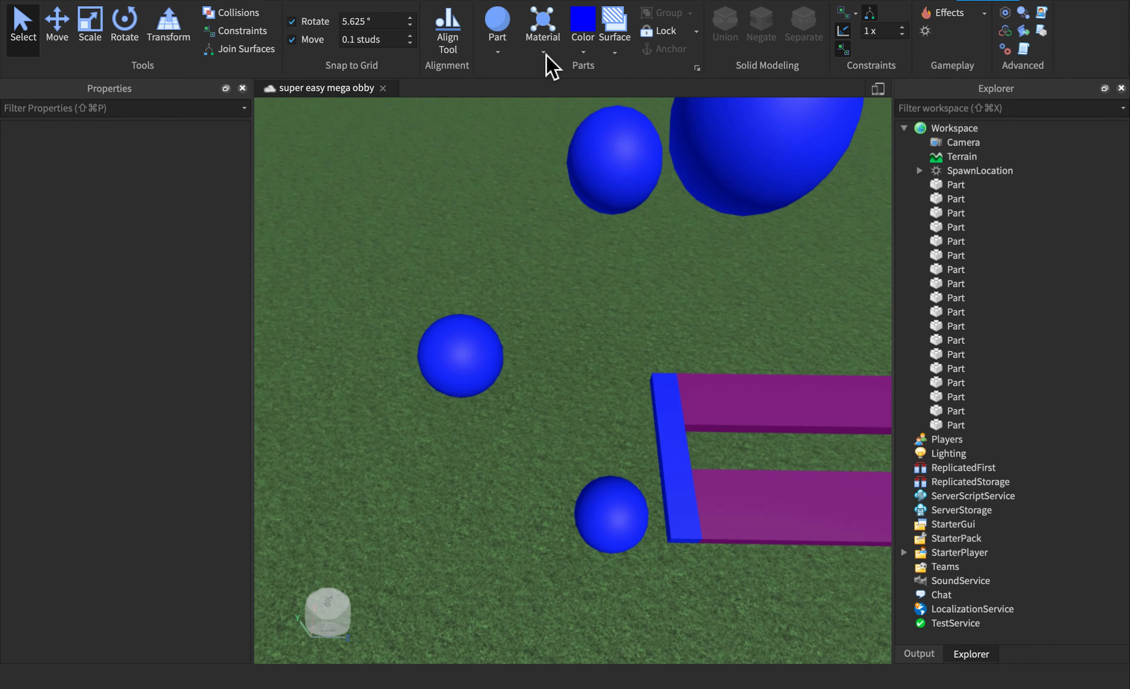
left_click(513, 50)
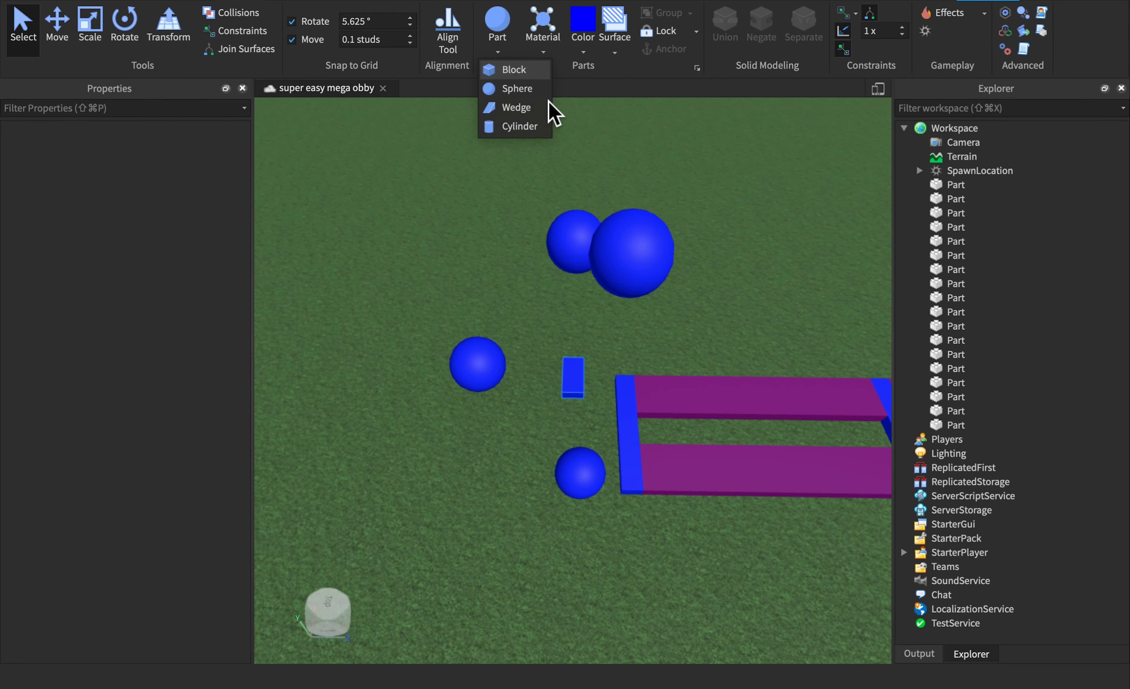
left_click(514, 69)
left_click_drag(671, 267, 629, 245)
key("f")
key("s")
scroll(583, 395, "down", 2)
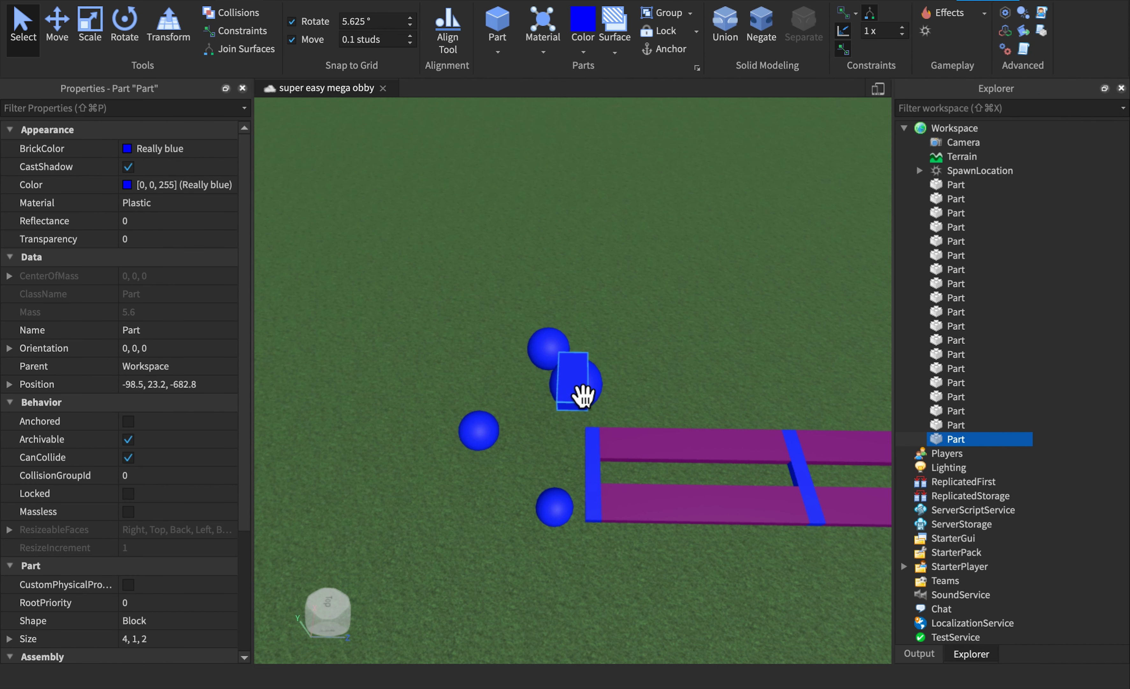
- Scale the new block to 5.7, 1, 6.4 and set its Transparency to 0.5
left_click(91, 37)
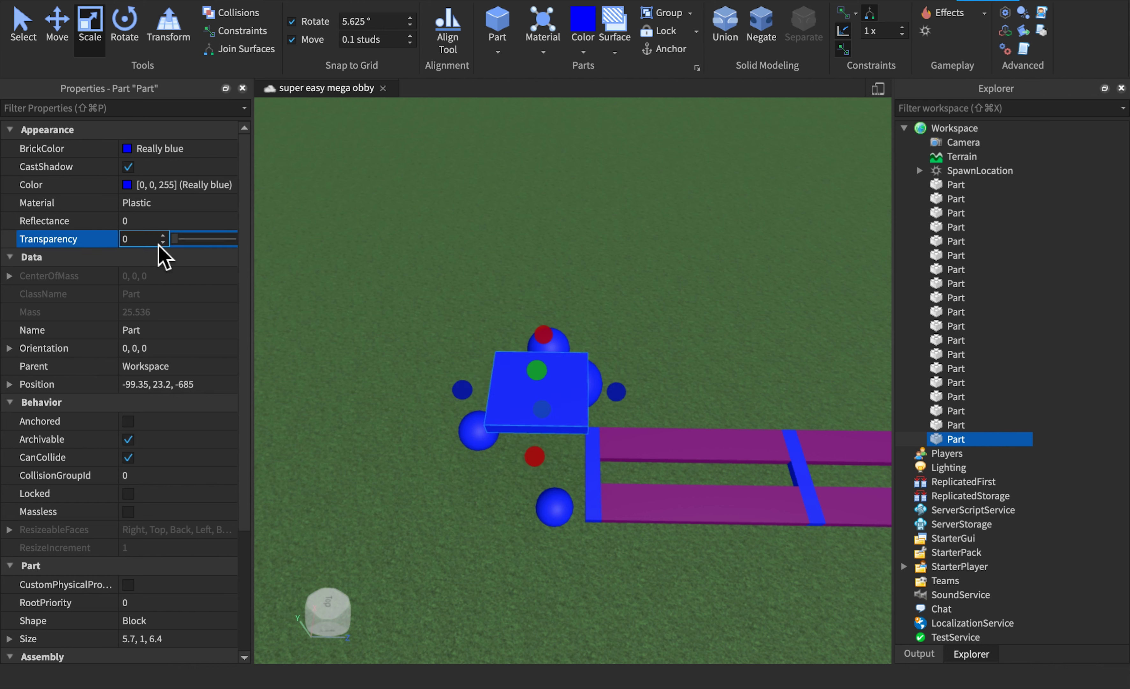
type(".5")
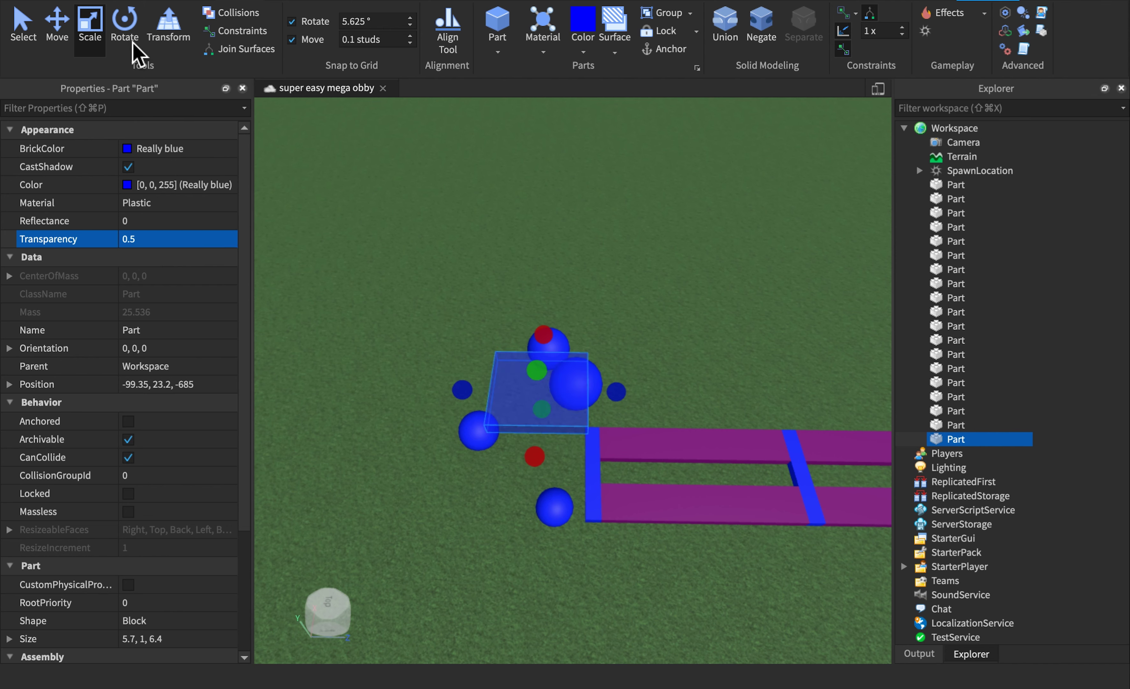
- Move the translucent block beyond the highest sphere to -105.65, 23.2, -682.6
left_click(72, 36)
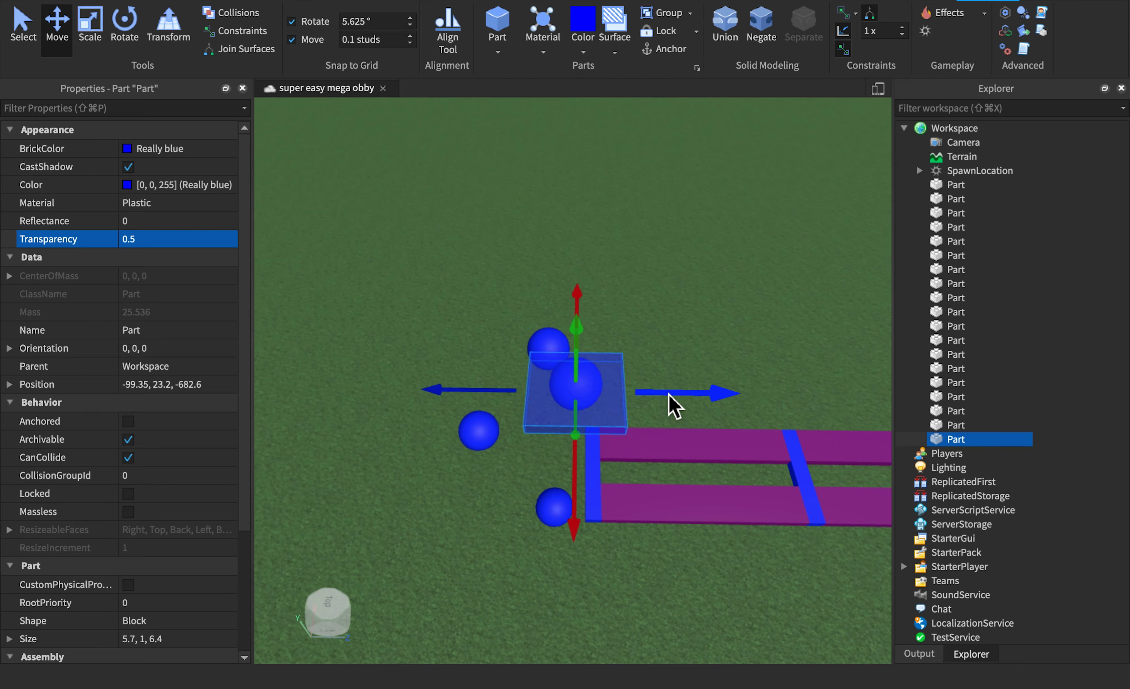
right_click_drag(674, 405, 663, 420)
mouse_move(681, 431)
left_mouse_down()
mouse_move(711, 432)
mouse_move(696, 437)
left_mouse_up()
- Duplicate the translucent block, place the copy diagonally ahead at -112.45, 23.2, -691.2, and set the copy's Transparency to 0
key("super+d")
scroll(651, 535, "down", 2)
mouse_move(648, 533)
left_mouse_down()
mouse_move(656, 566)
mouse_move(650, 536)
left_mouse_up()
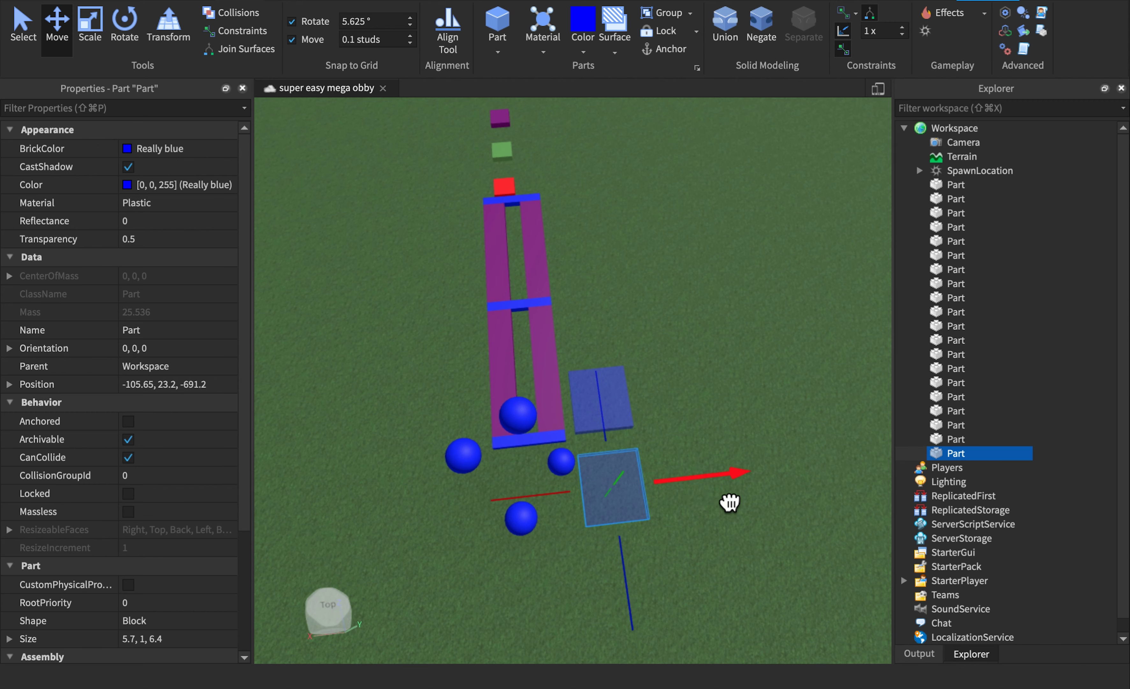
left_click(205, 242)
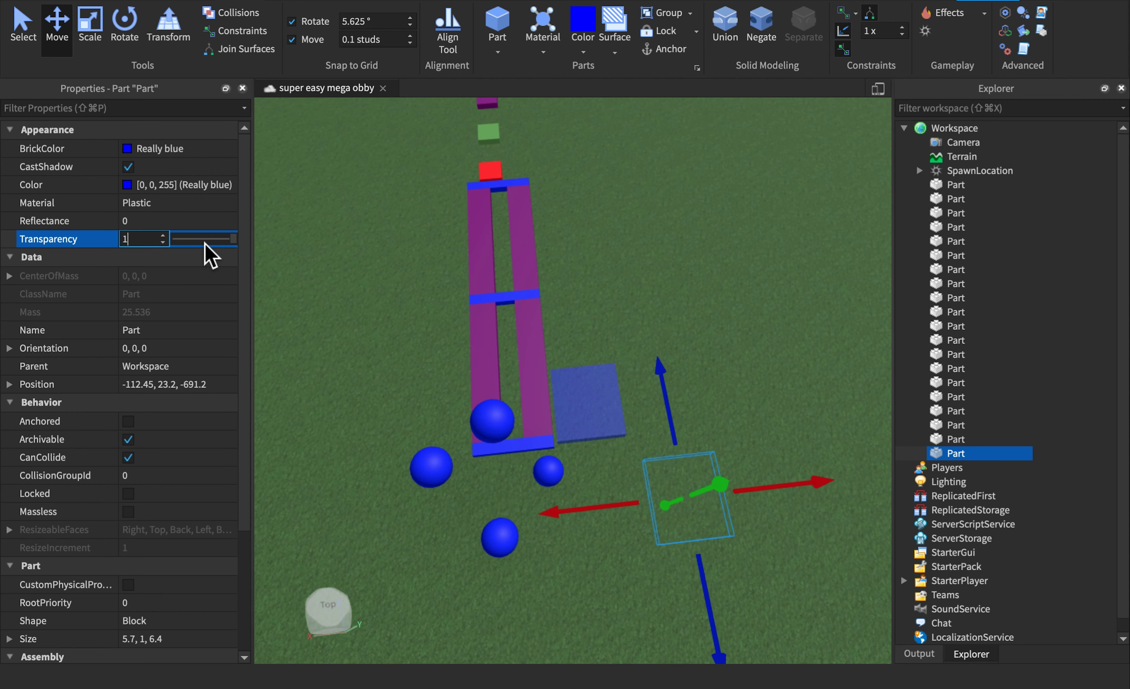
right_click_drag(587, 448, 682, 473)
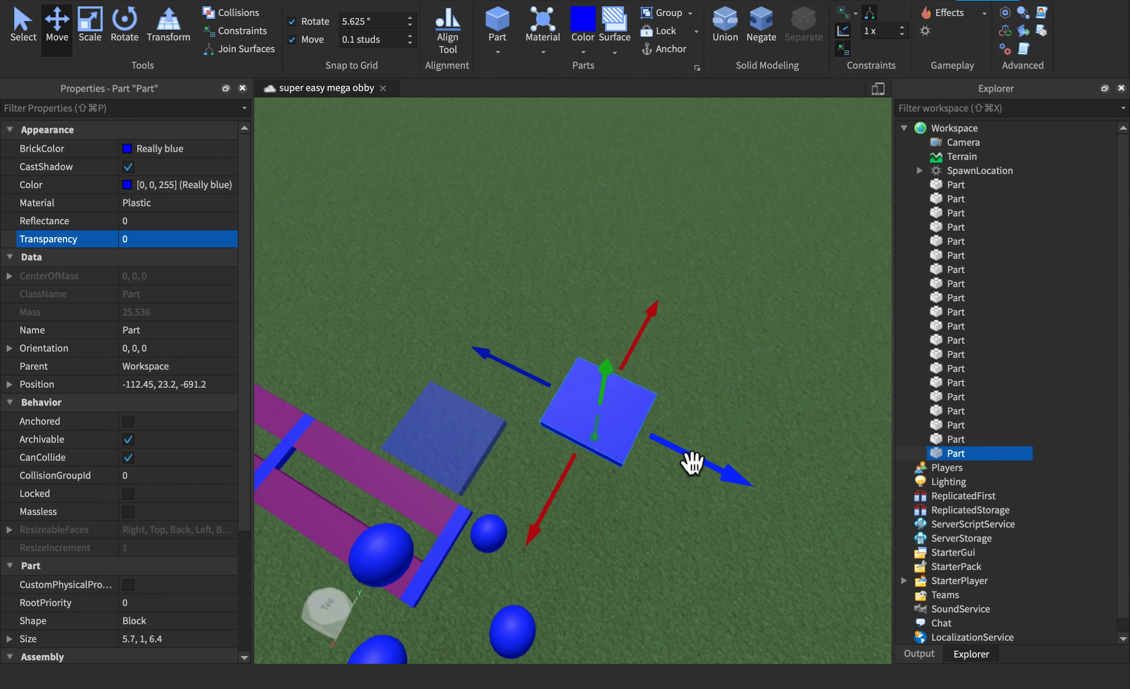
- Duplicate the opaque block and place the copy on the opposite side at -115.25, 23.2, -678.6
key("super+d")
left_click_drag(686, 462, 527, 400)
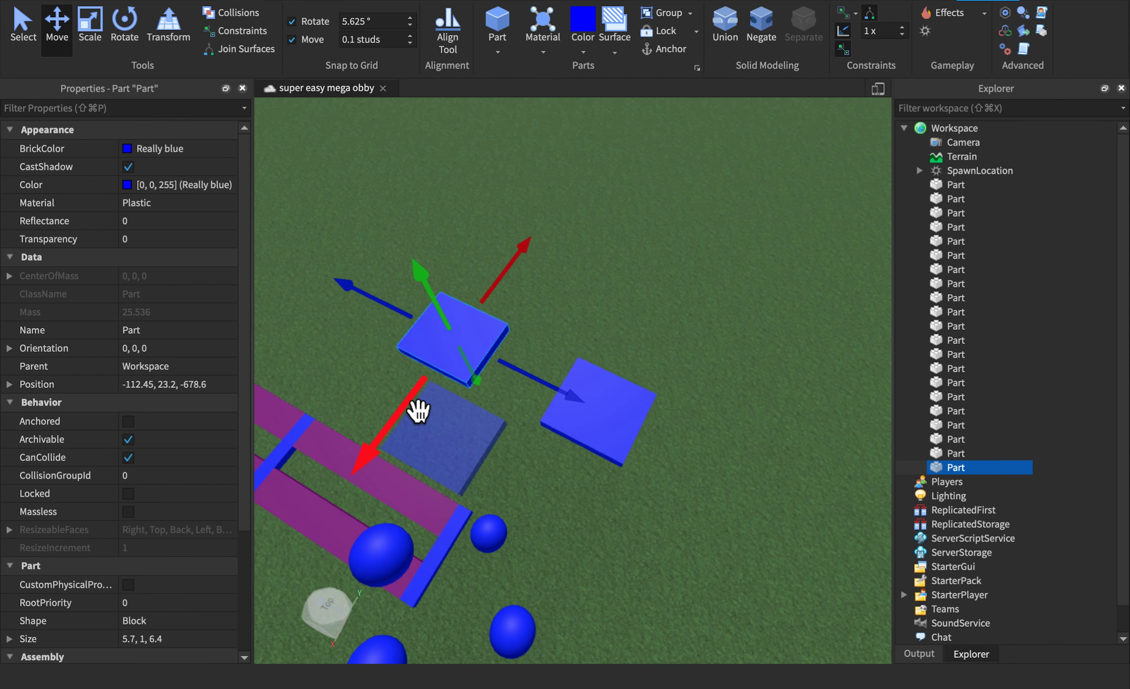
left_click_drag(419, 411, 447, 382)
- Duplicate the newest block and place the copy further along the course at -128.45, 23.2, -691.9
key("super+d")
left_click_drag(525, 262, 617, 186)
left_click_drag(624, 242, 733, 353)
- Duplicate the farthest block and place the copy beside it at -124.45, 23.2, -682.5
left_click(200, 1)
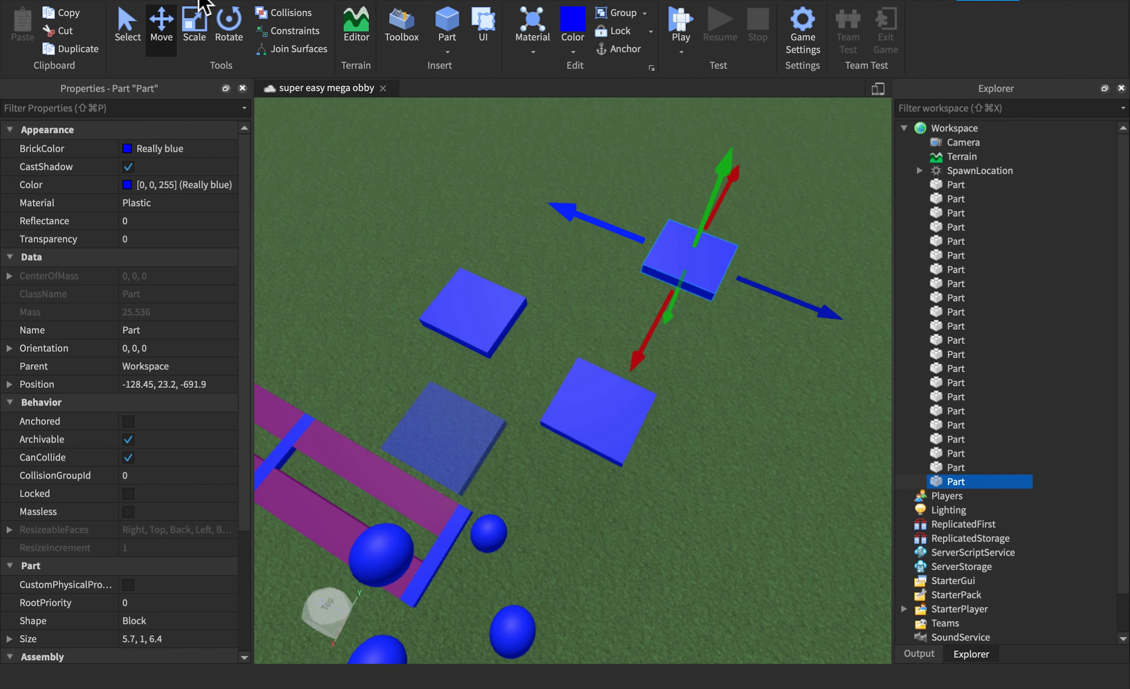
left_click(79, 49)
left_click_drag(614, 234, 506, 204)
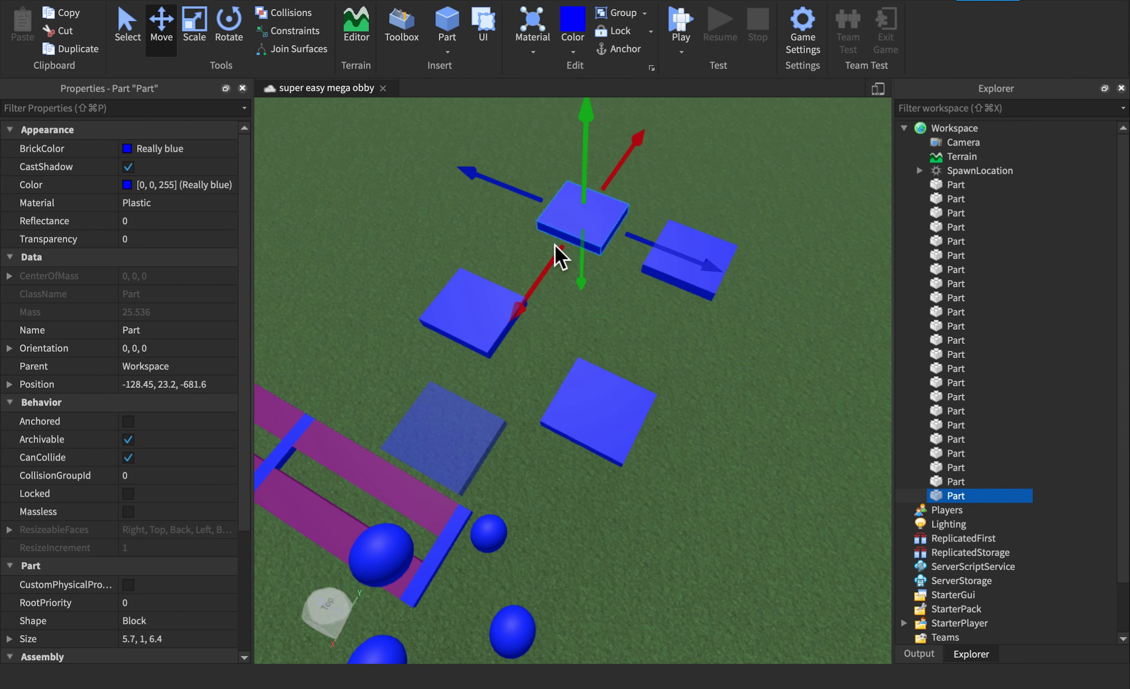
left_click_drag(539, 316, 634, 305)
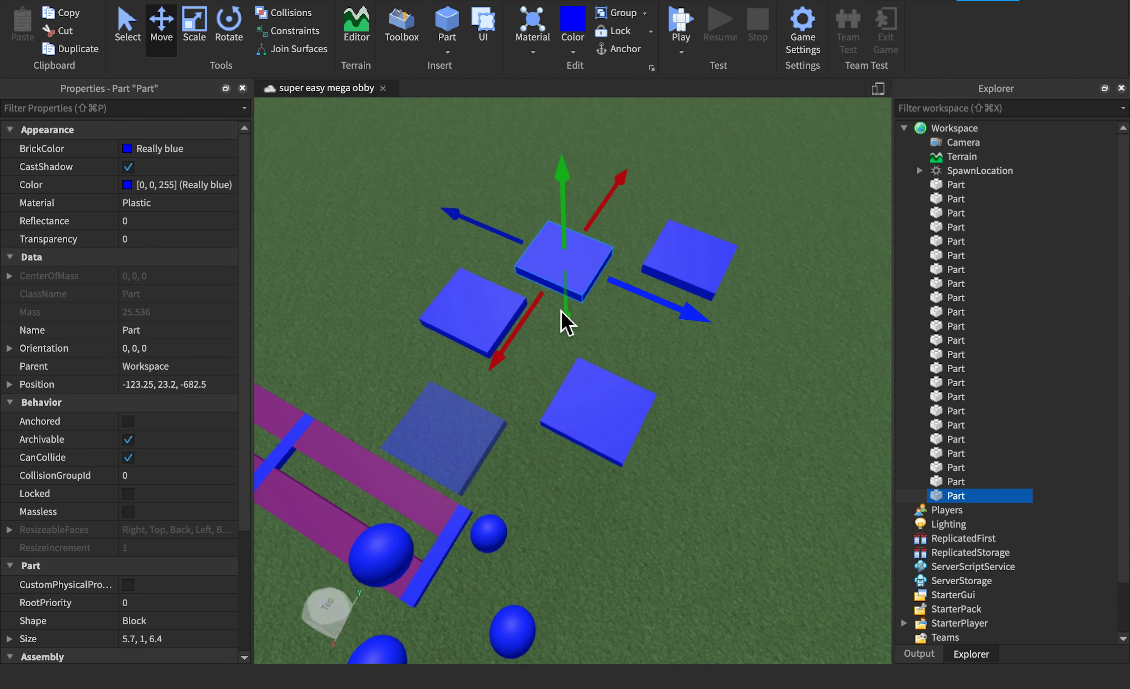
left_click_drag(537, 327, 545, 317)
key("s")
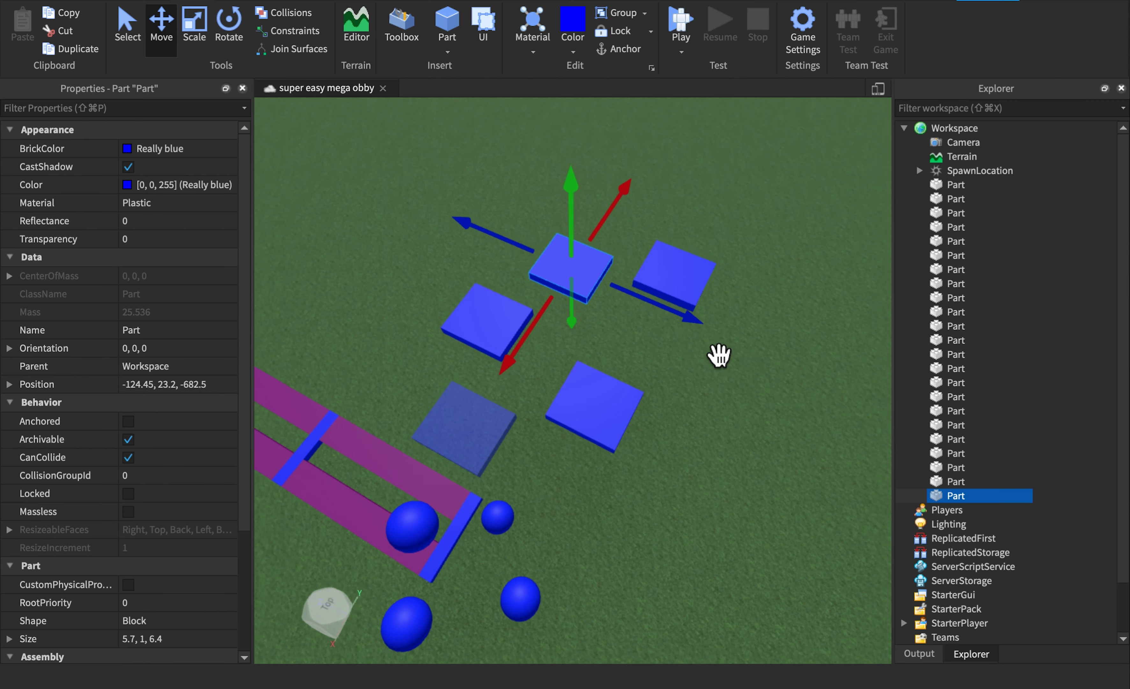
- Set the Transparency of the translucent block nearest the spheres to 0
left_click(712, 357)
key("w")
key("a")
key("d")
left_click(517, 461)
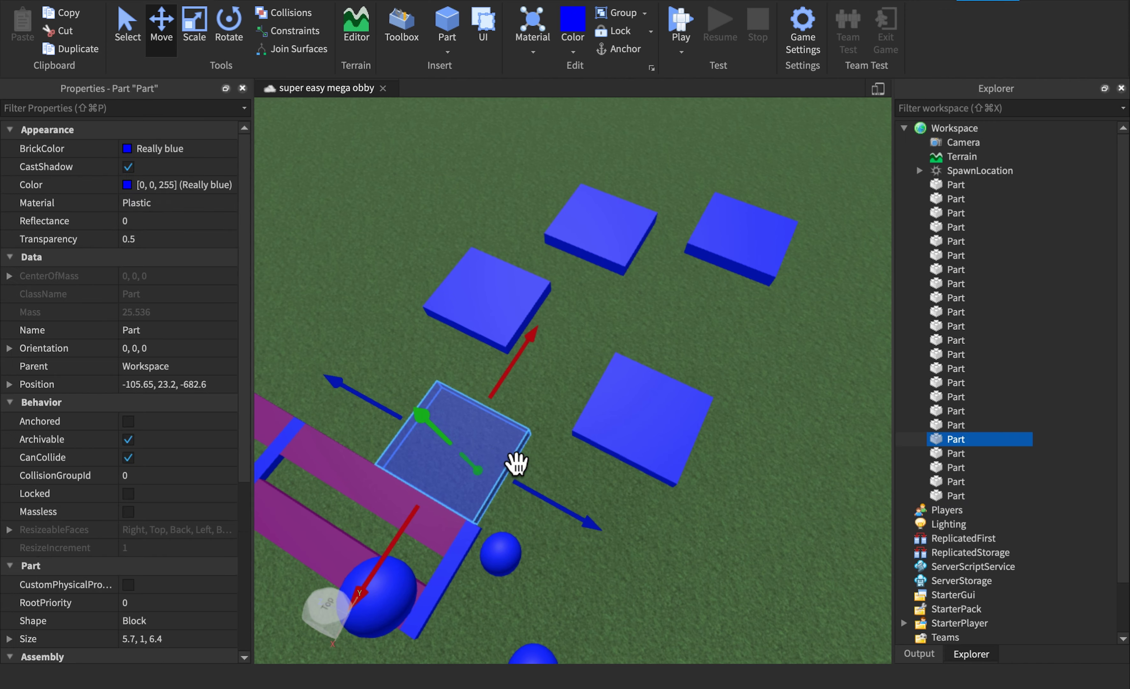
right_click_drag(591, 483, 625, 478)
key("w")
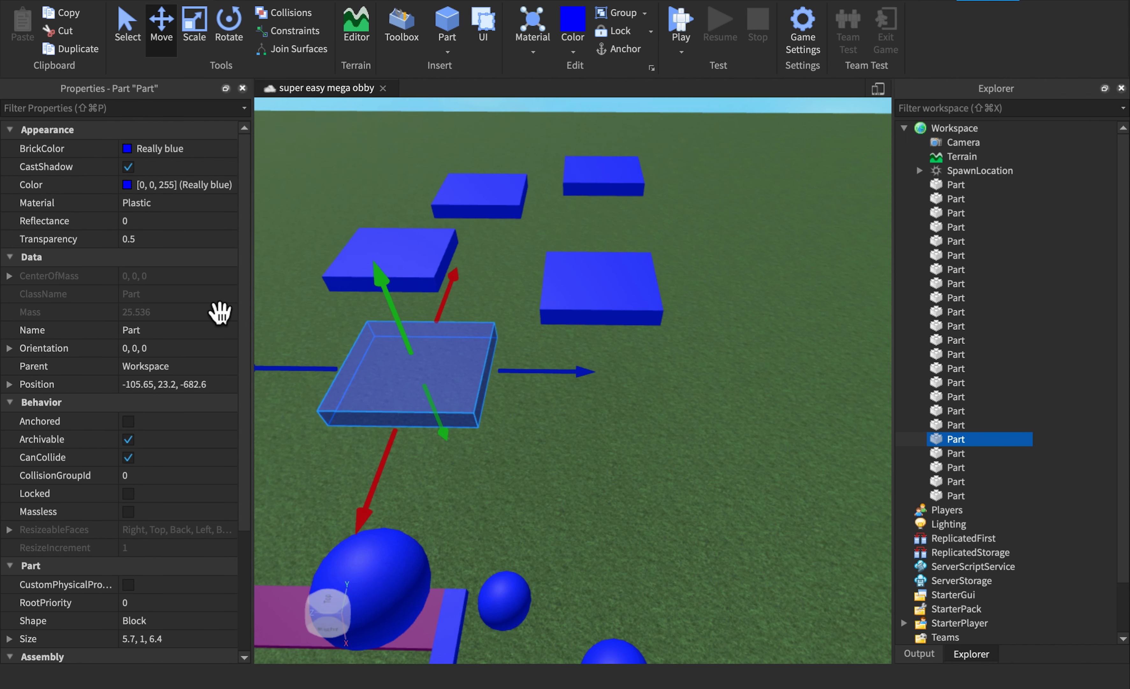
key("s")
type("0")
key("Return")
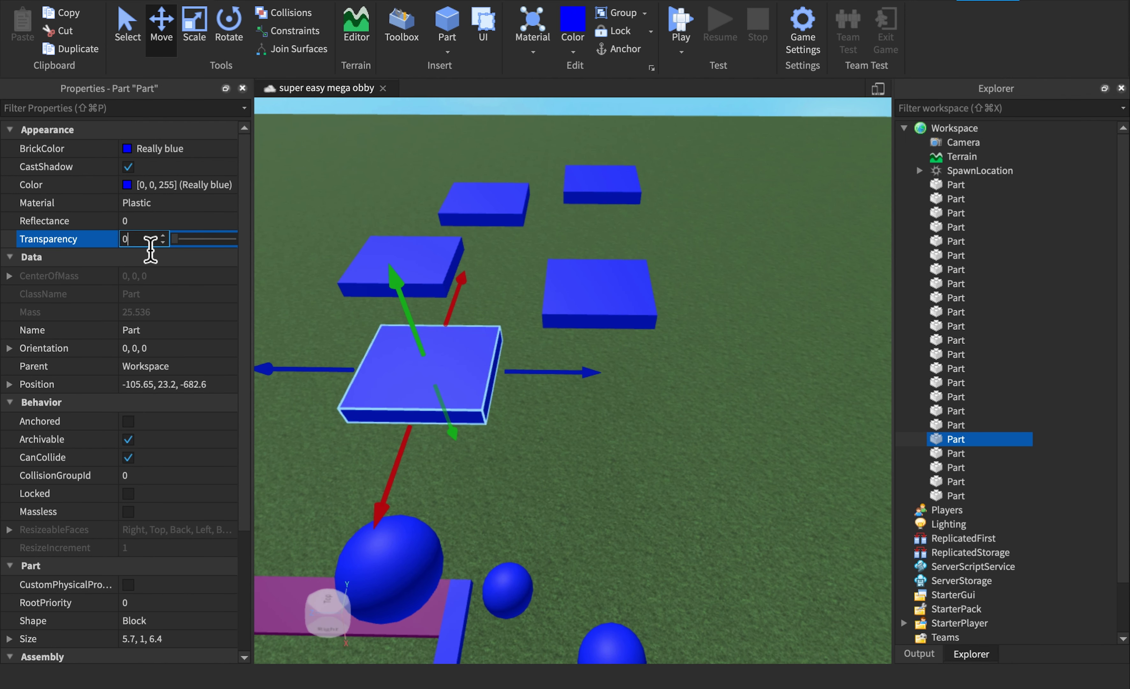
left_click(621, 457)
- Move the farthest block at Z -691.9 along X, closer to the block in front of it
left_click(461, 412)
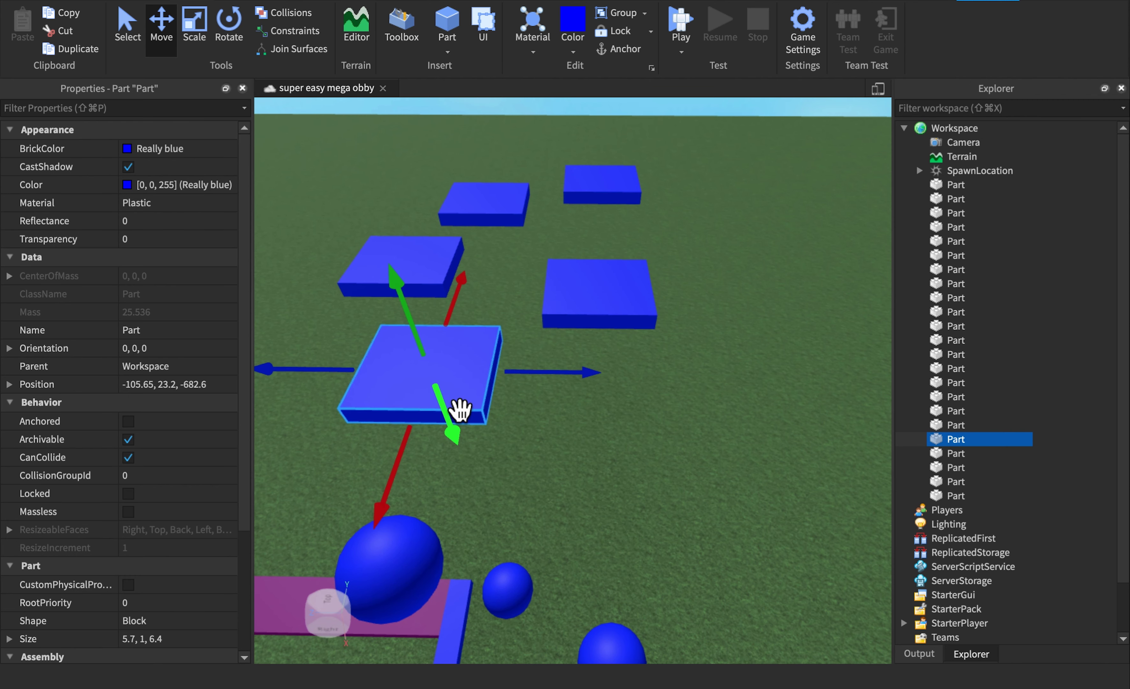
left_click(439, 268)
left_click(606, 296)
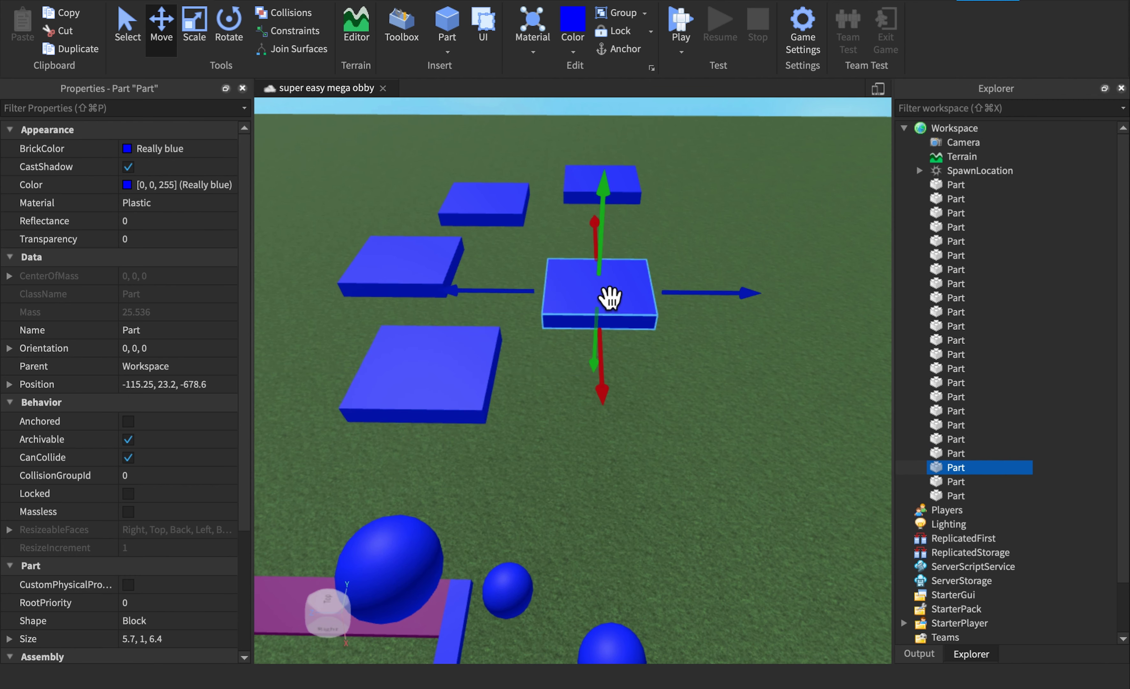
left_click(586, 209)
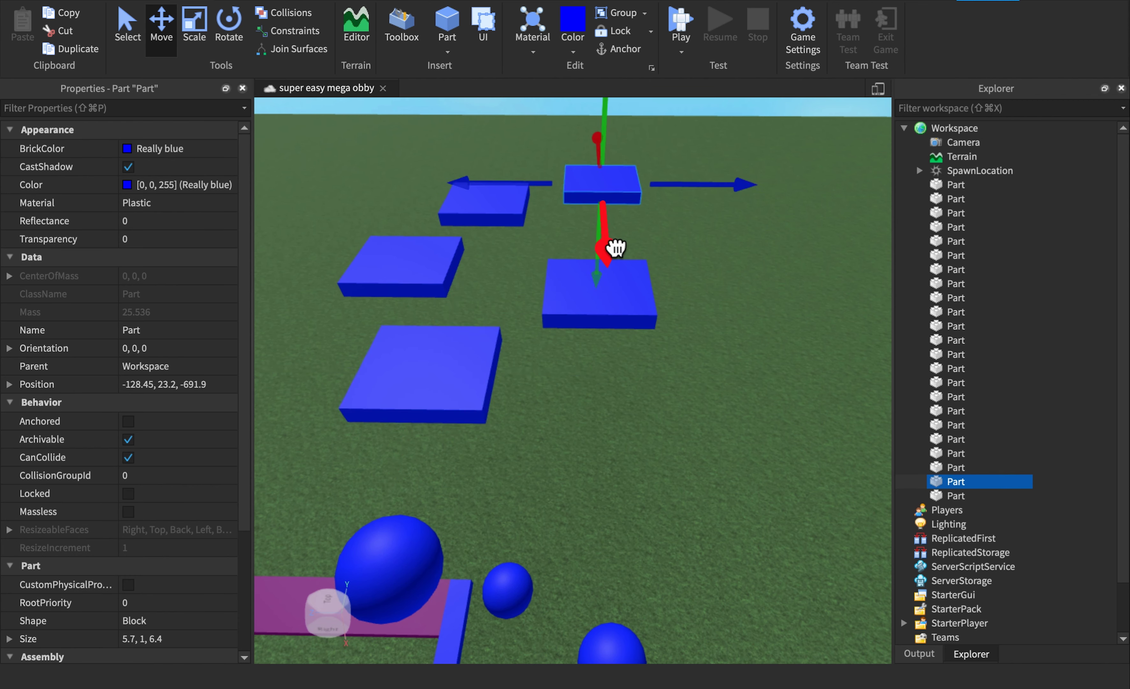
left_click_drag(616, 248, 609, 279)
- Set the block at -112.45, 23.2, -691.2 to Transparency 0.5 and turn off its CanCollide
left_click(574, 332)
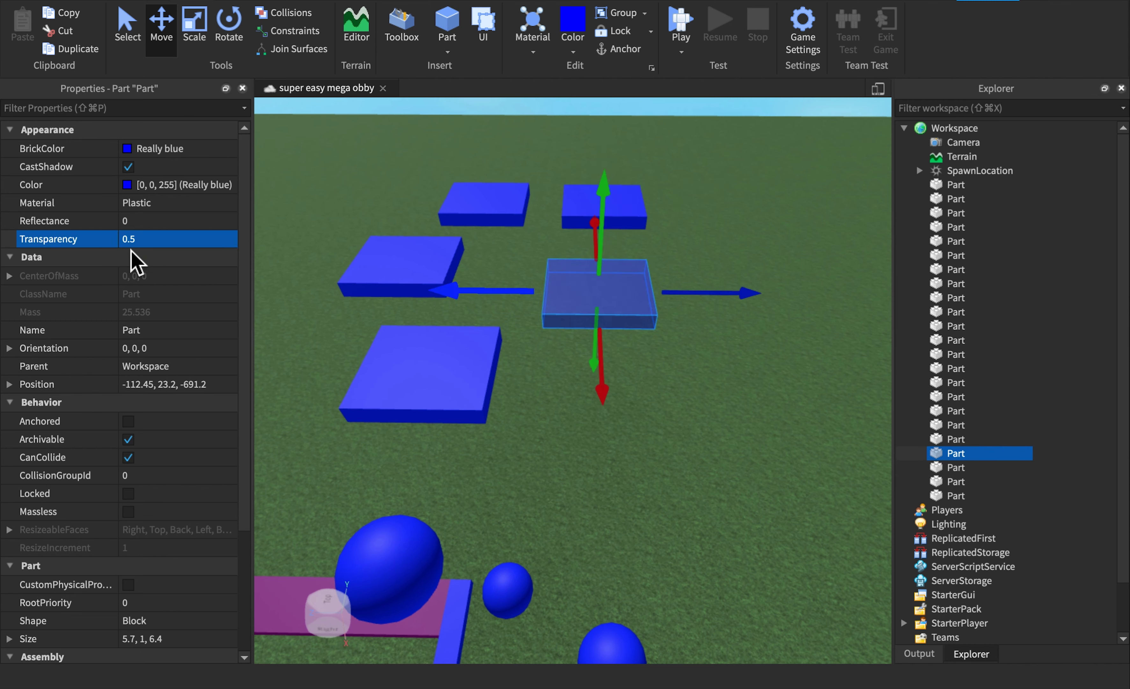
left_click(128, 458)
left_click(657, 423)
- Shift the far block behind the translucent one sideways toward its neighbour, to -124.15, 23.2, -690.7
right_click_drag(658, 423, 618, 424)
scroll(619, 424, "down", 5)
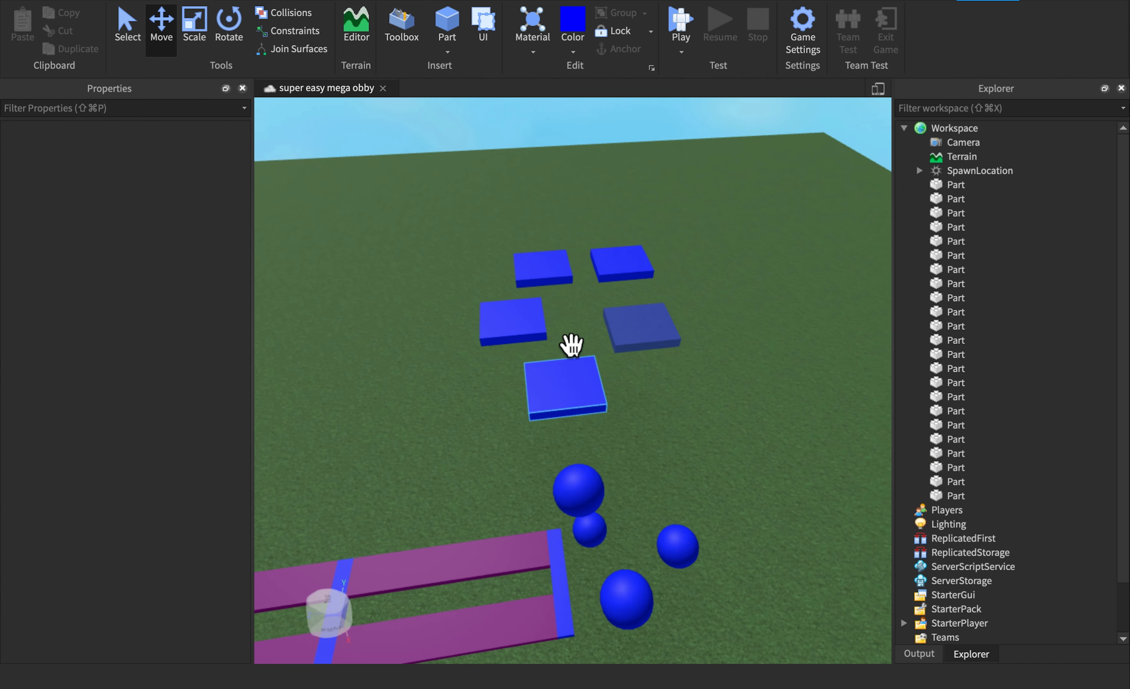
scroll(573, 345, "up", 3)
left_click(528, 261)
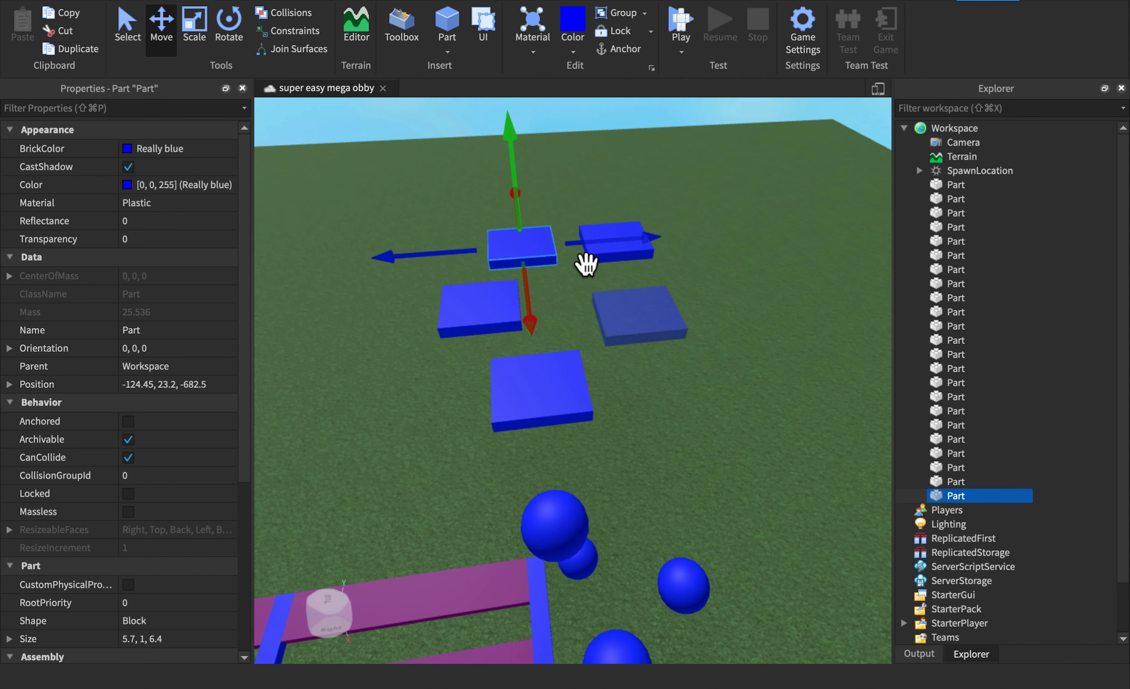
left_click(625, 266)
left_click_drag(570, 256, 558, 256)
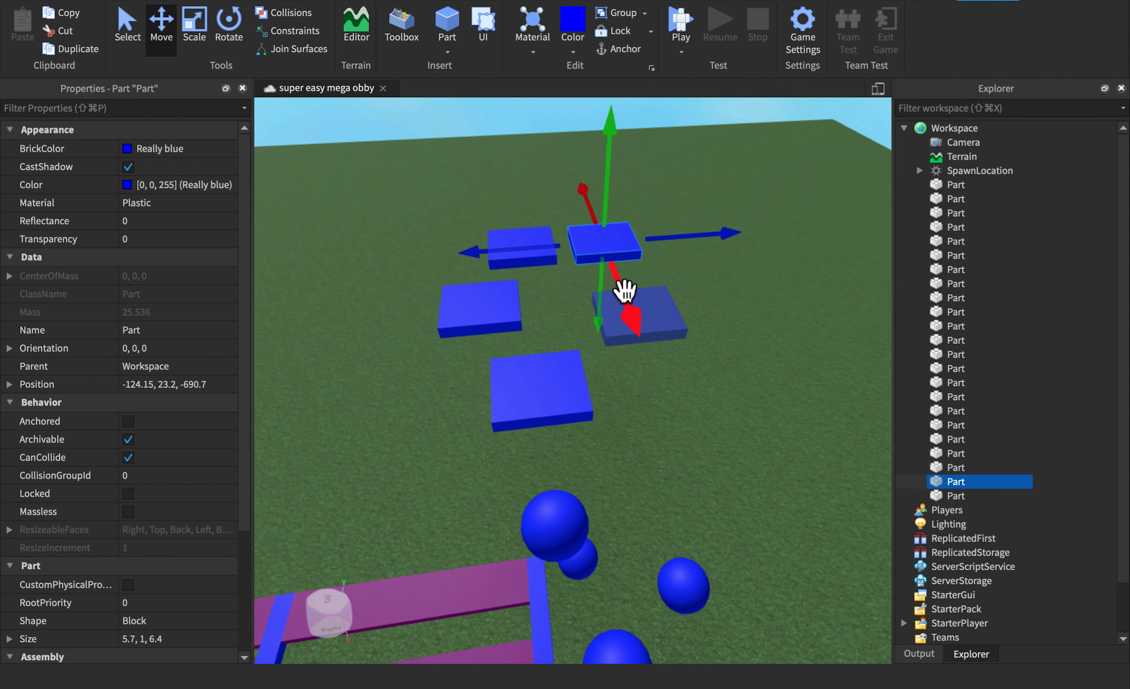
- Nudge the far solid block along X toward the translucent block and make the block beside it translucent
left_click_drag(624, 290, 618, 302)
left_click(517, 259)
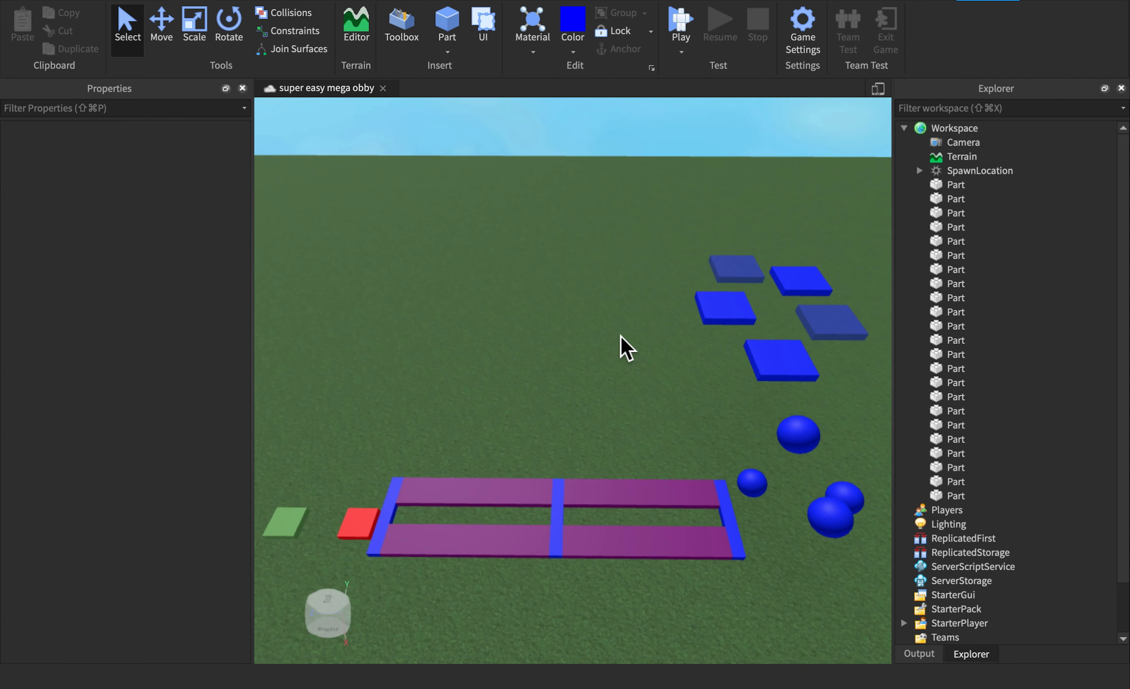
right_click_drag(620, 333, 620, 334)
key("s")
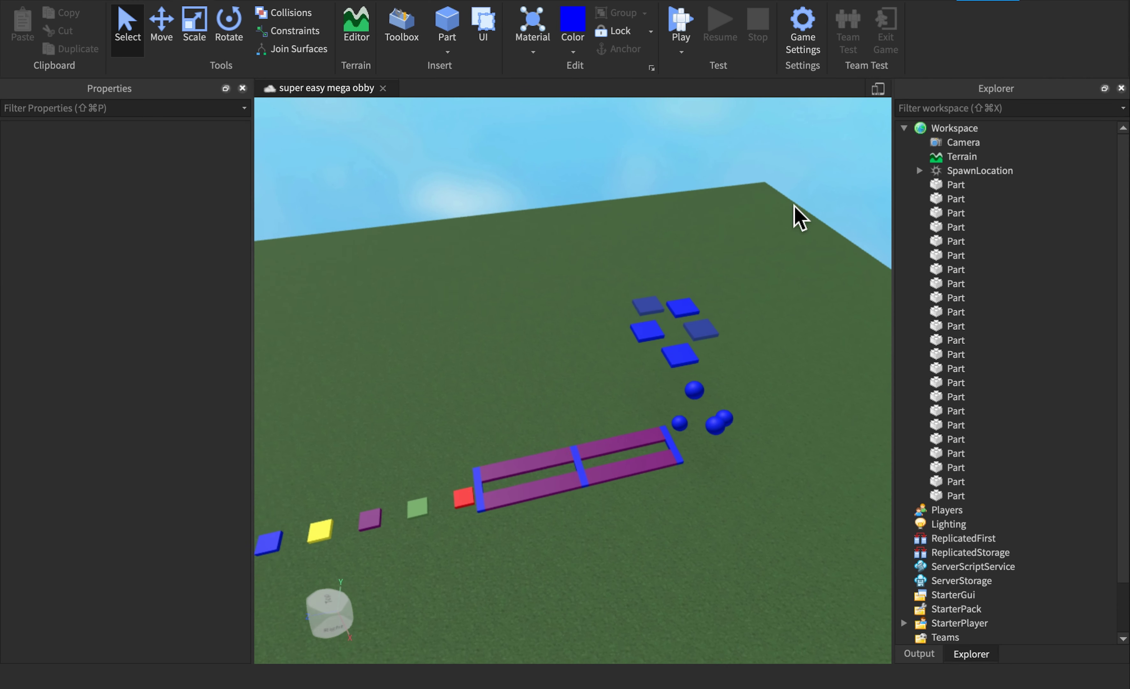
- Select every Part in the Workspace and anchor them all together
left_click(956, 495, "shift")
left_click(961, 199)
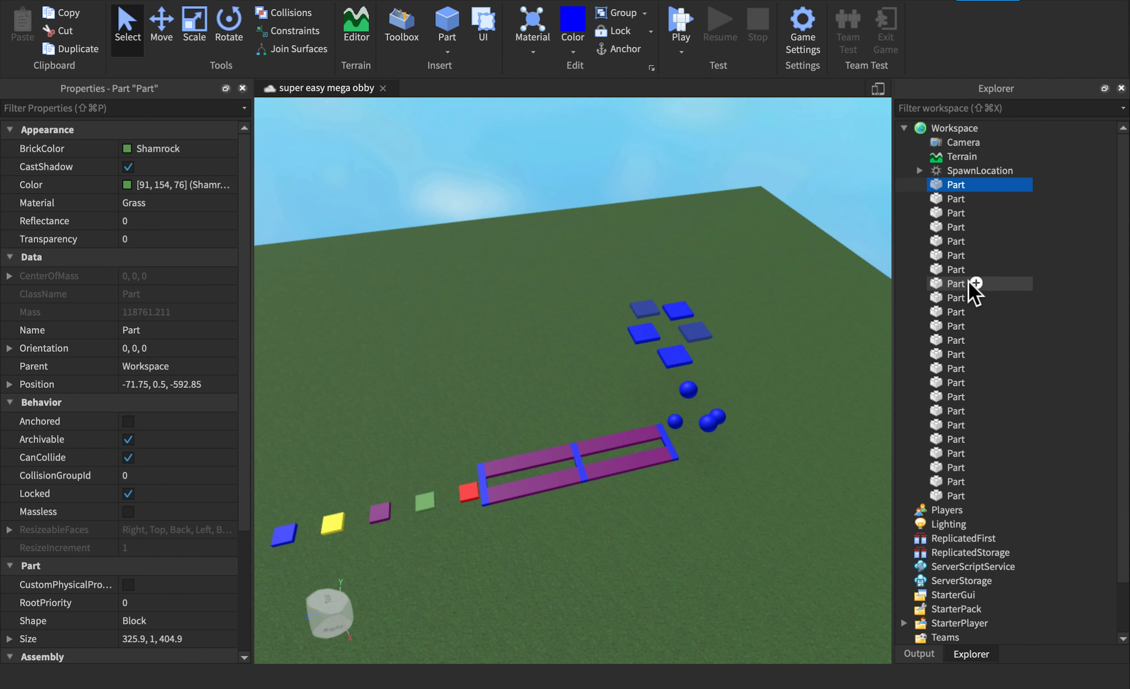
left_click(953, 497, "shift")
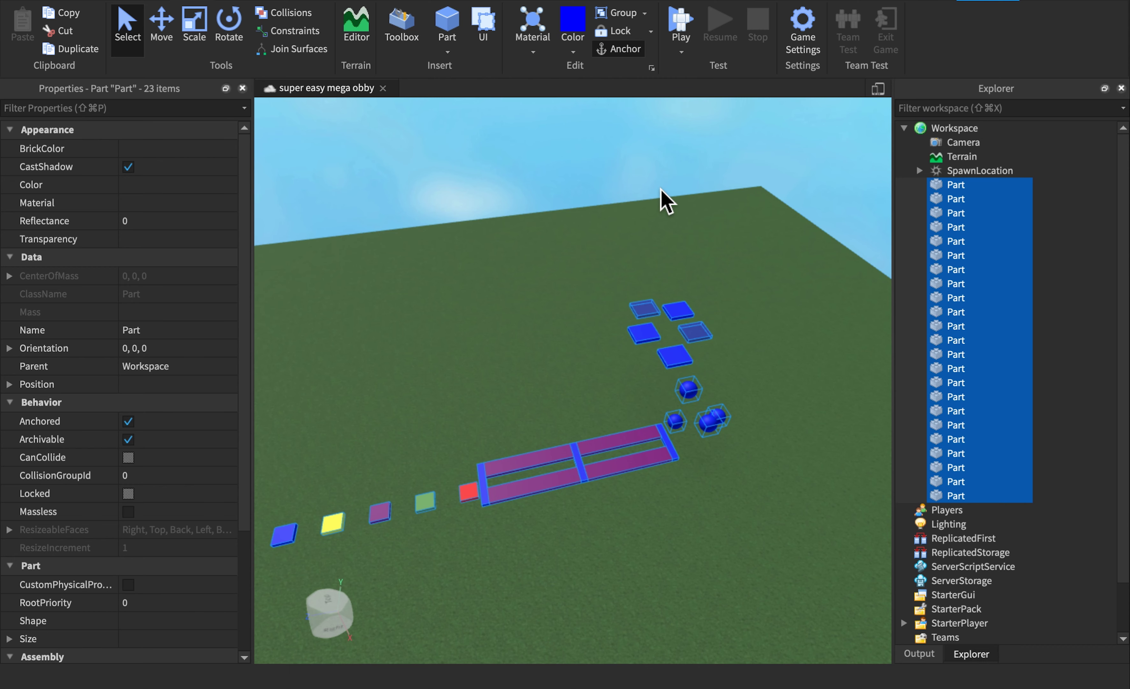
left_click(651, 170)
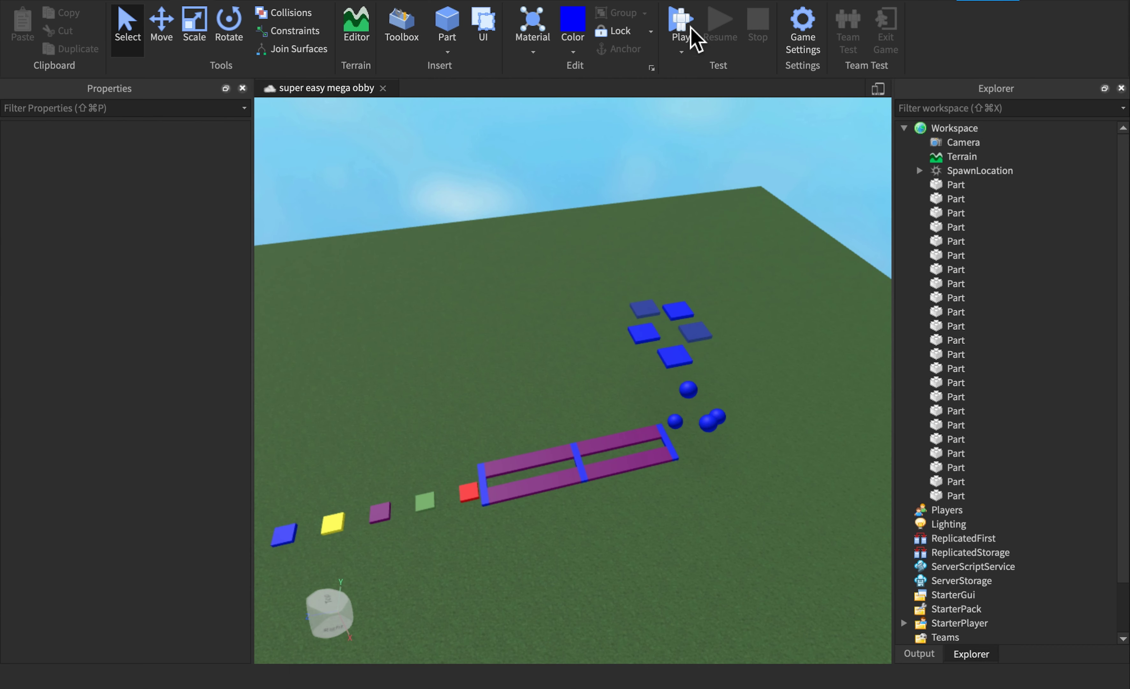
- Start a playtest and jump the character from the spawn across the red block to the blue block
left_click(693, 36)
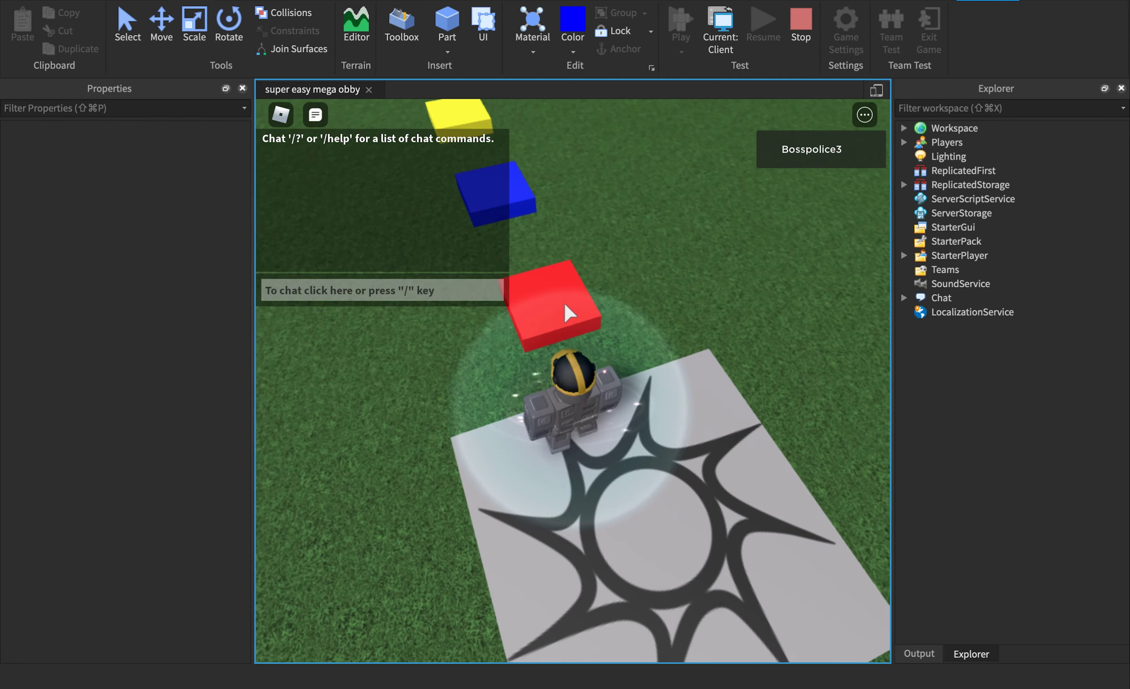
key("w")
key("space")
key("space")
key("space")
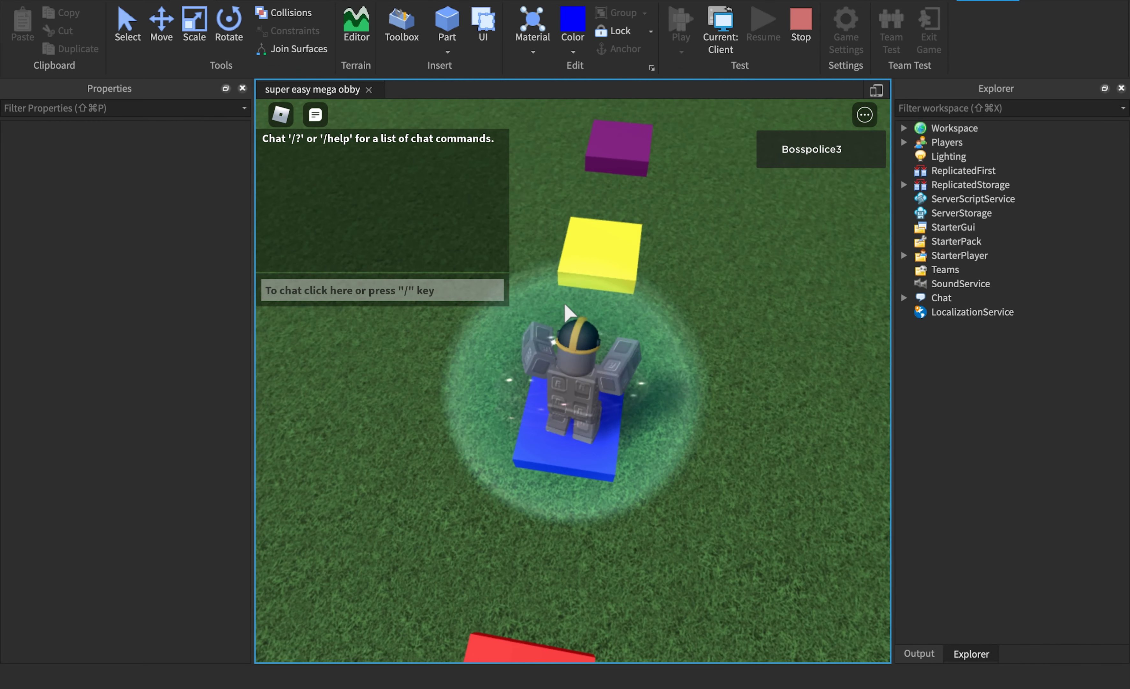
- Jump the character over the yellow, purple, green and red blocks to the first blue crossbar
key("w")
key("space")
key("space")
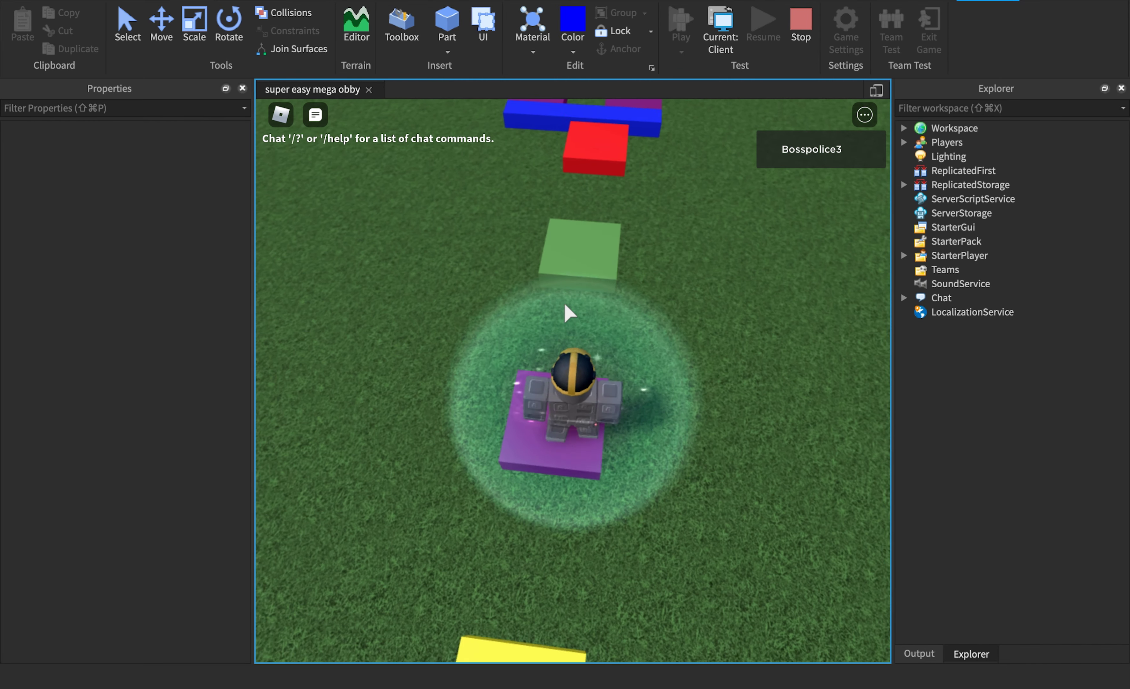
key("w")
key("space")
key("Left")
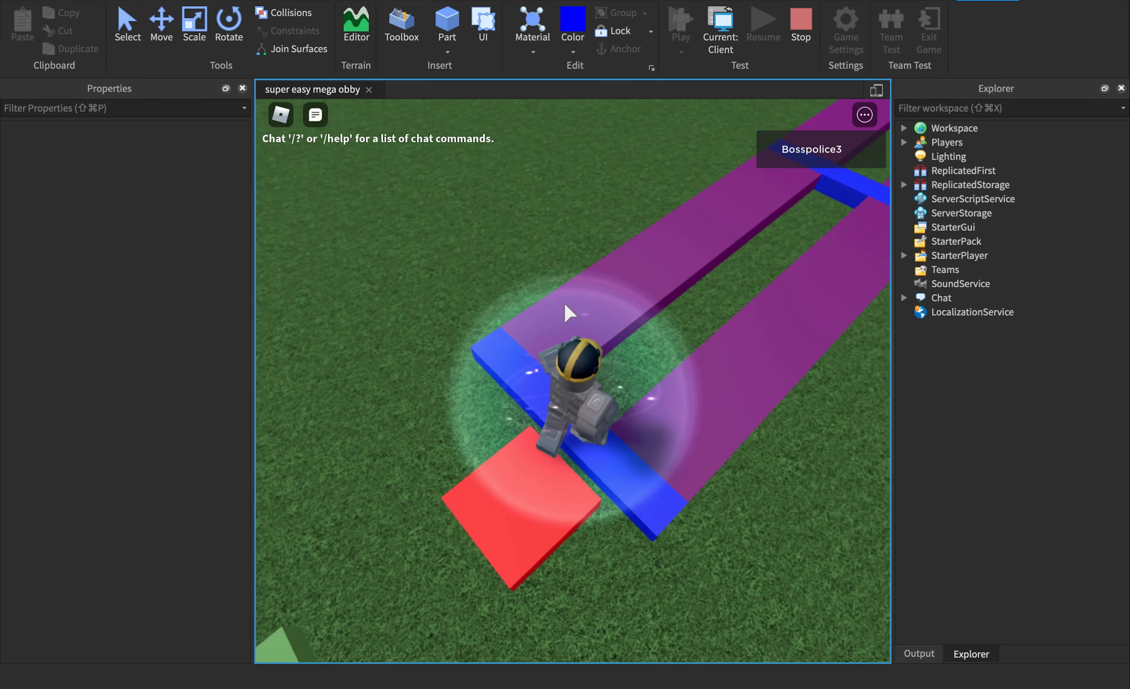
- Run the character along the purple choice platforms to the last blue crossbar before the spheres
key("Right")
key("w")
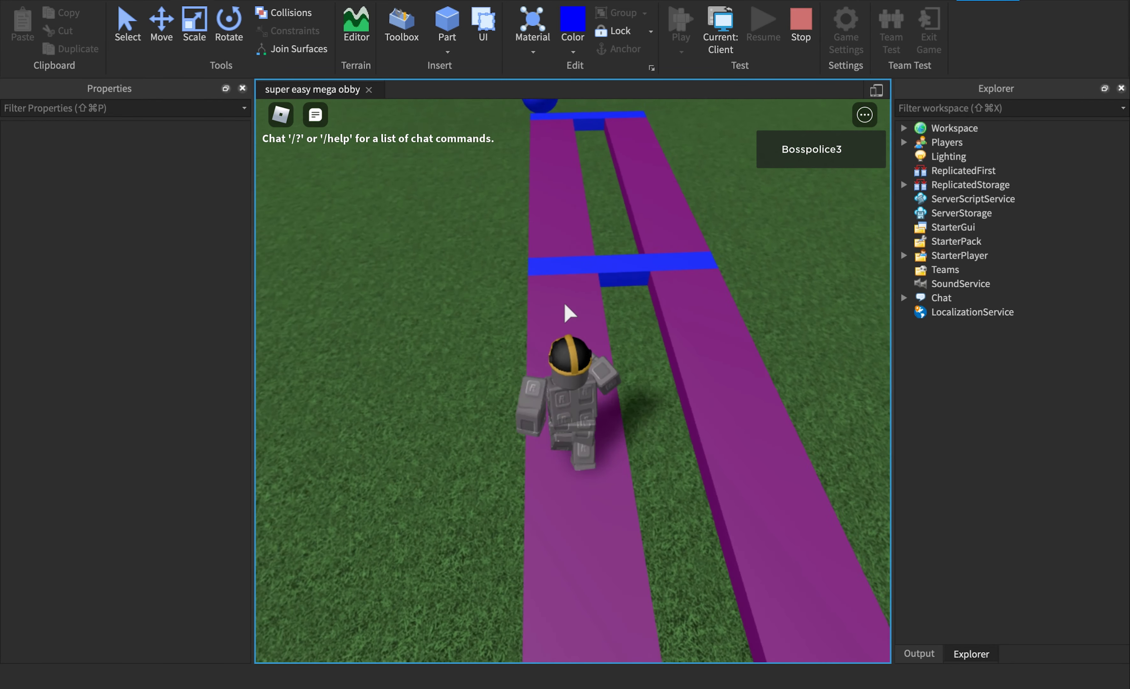
key("w")
key("Right")
key("Left")
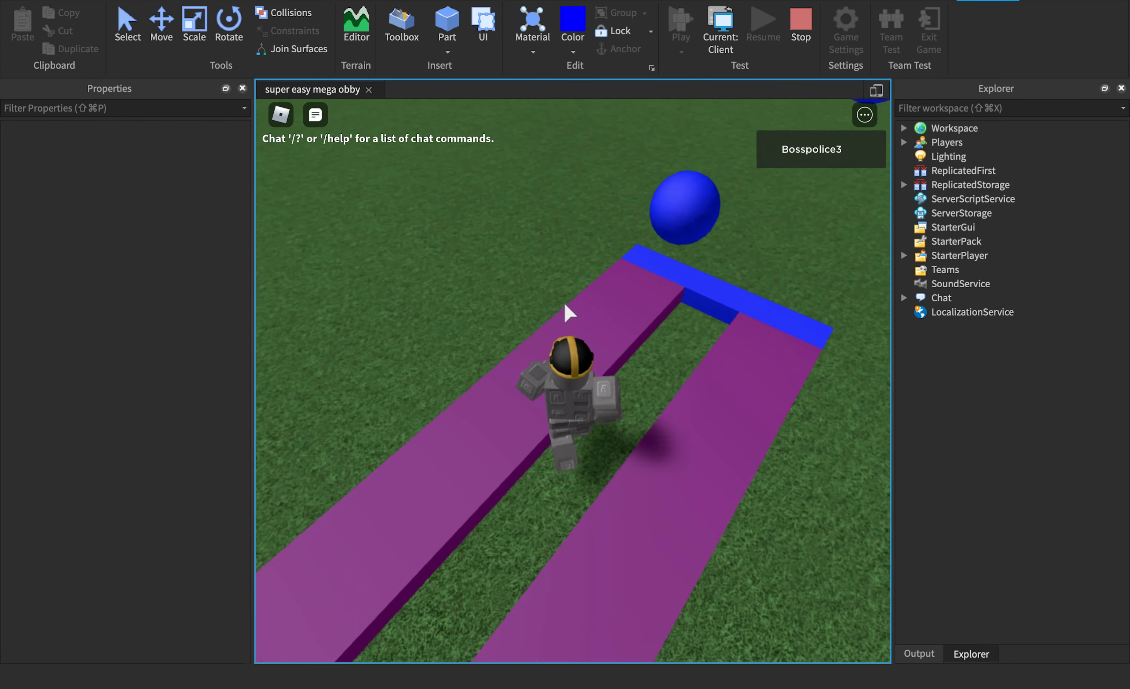
key("w")
key("space")
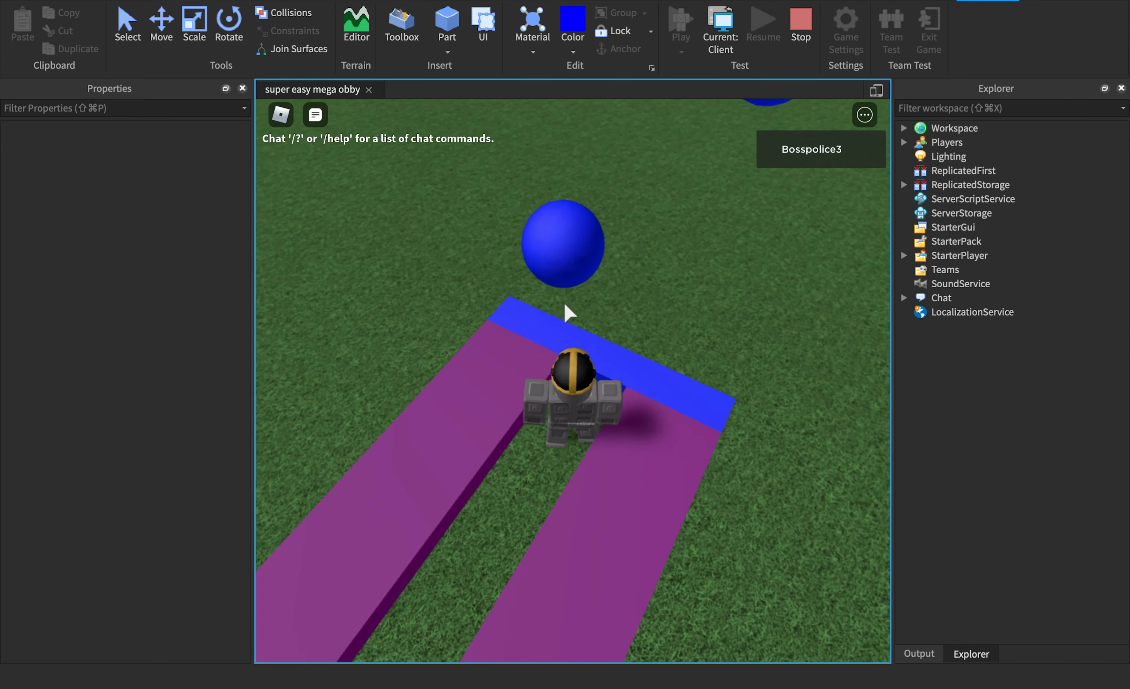
- Climb the character up the blue spheres to the one facing the first block of the real-and-fake section
key("Right")
key("Left")
key("w")
key("space")
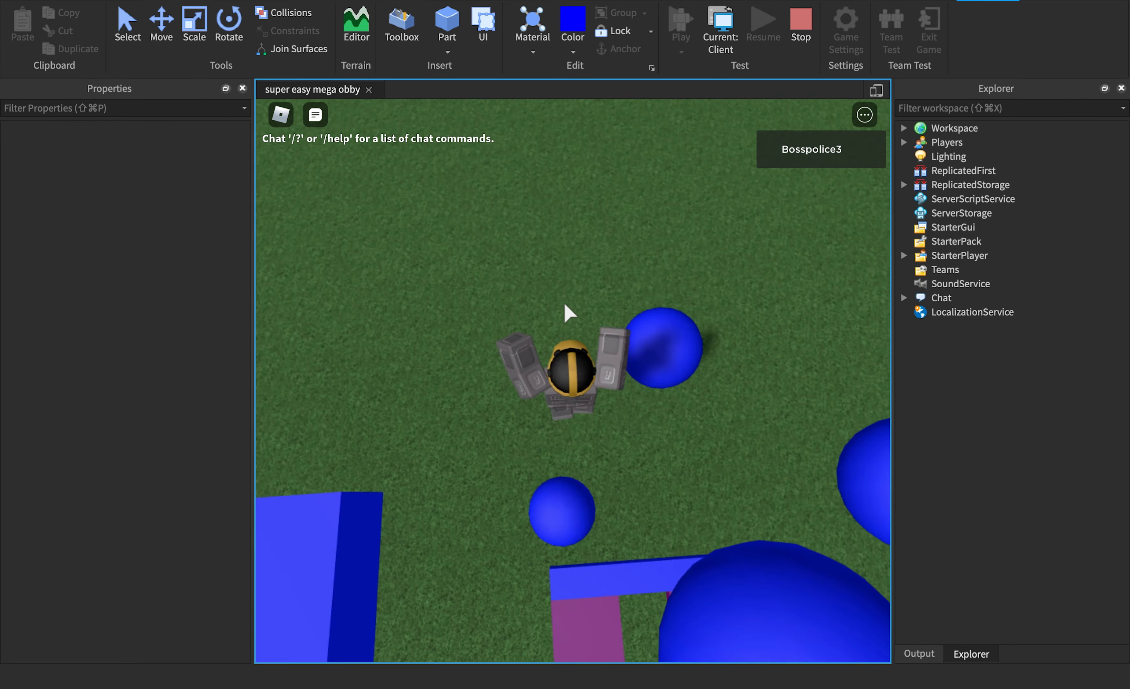
key("Right")
key("w")
right_click_drag(564, 302, 564, 302)
key("space")
key("w")
key("space")
key("Left")
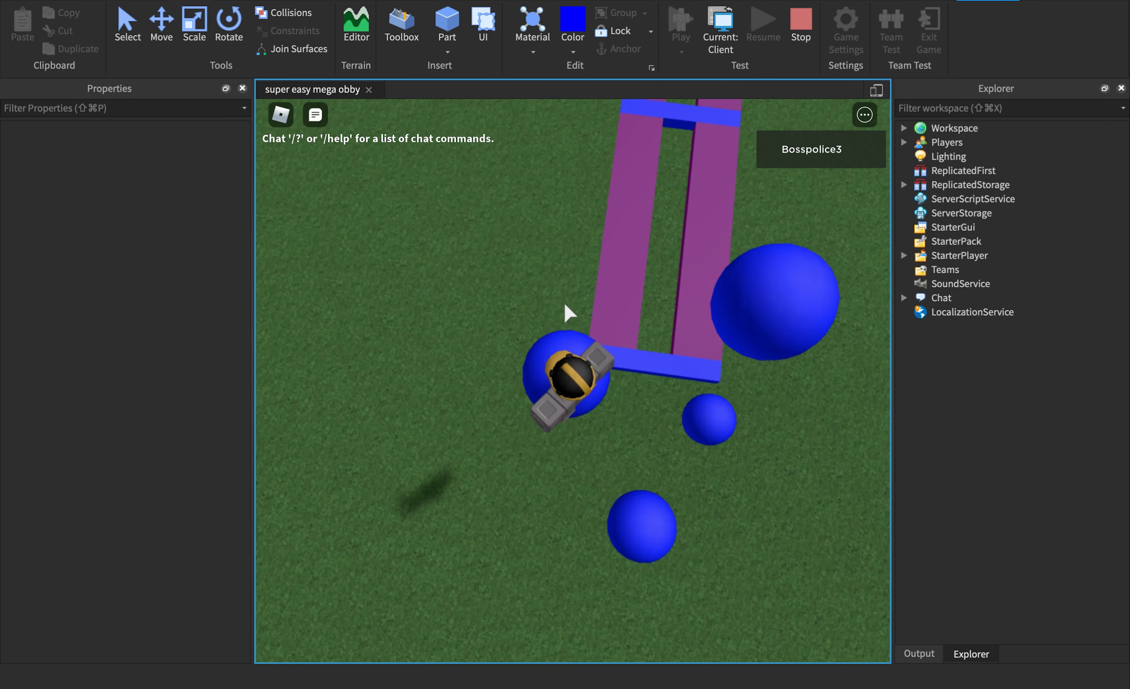
key("Left")
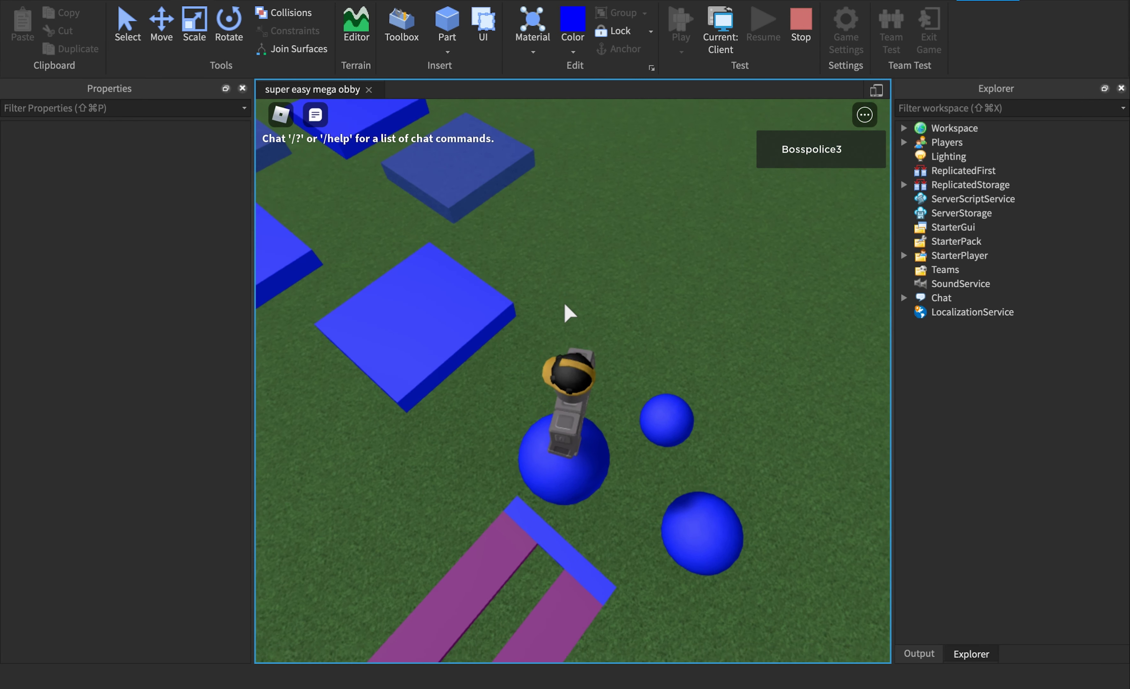
- Jump the character onto the first solid block and across the real blocks to the far one
key("w")
key("space")
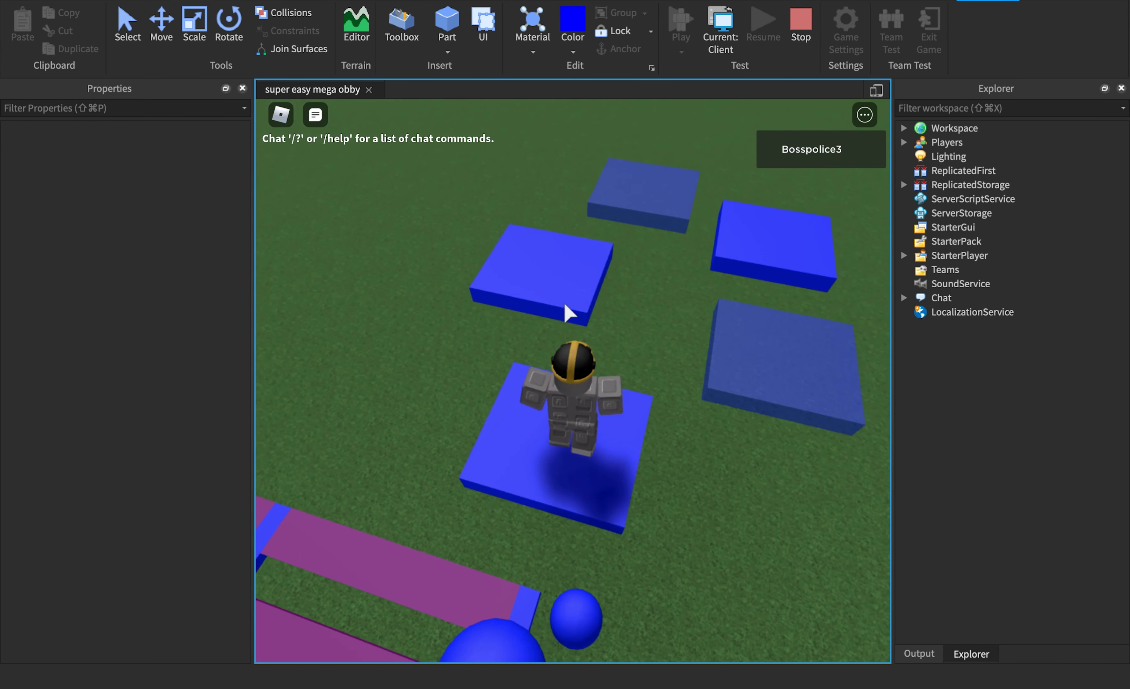
key("w")
key("Right")
key("space")
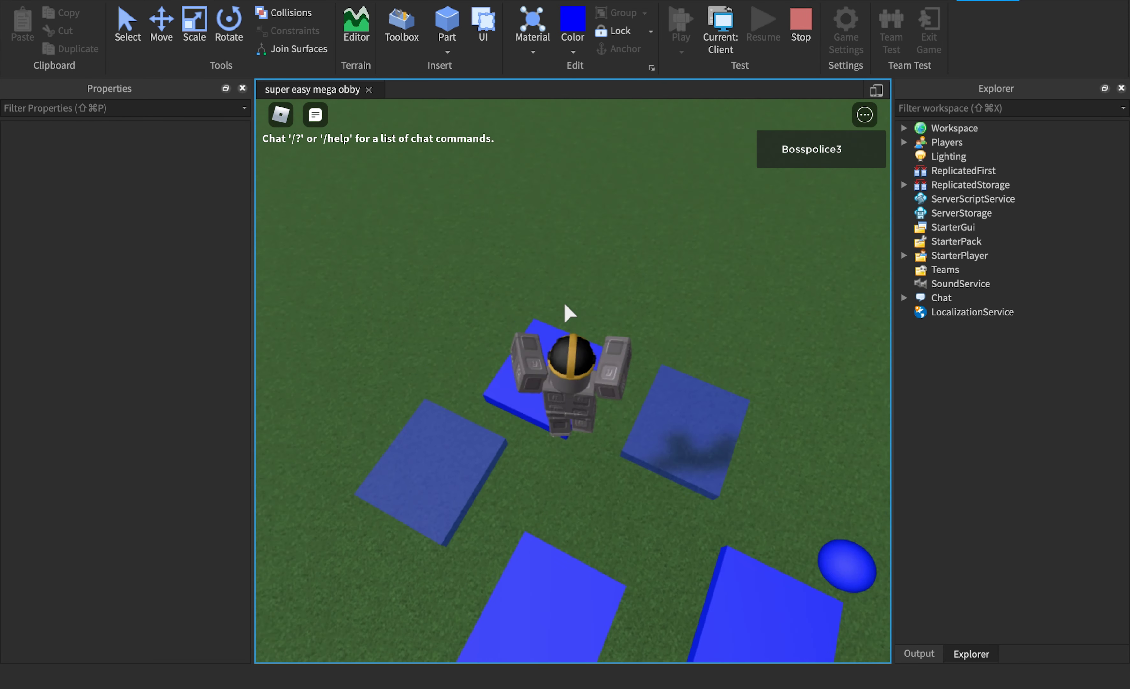
- Take the character off the far blocks back to the ground beside the spheres and stop the playtest
key("Left")
right_click_drag(565, 302, 565, 302)
key("w")
key("space")
key("w")
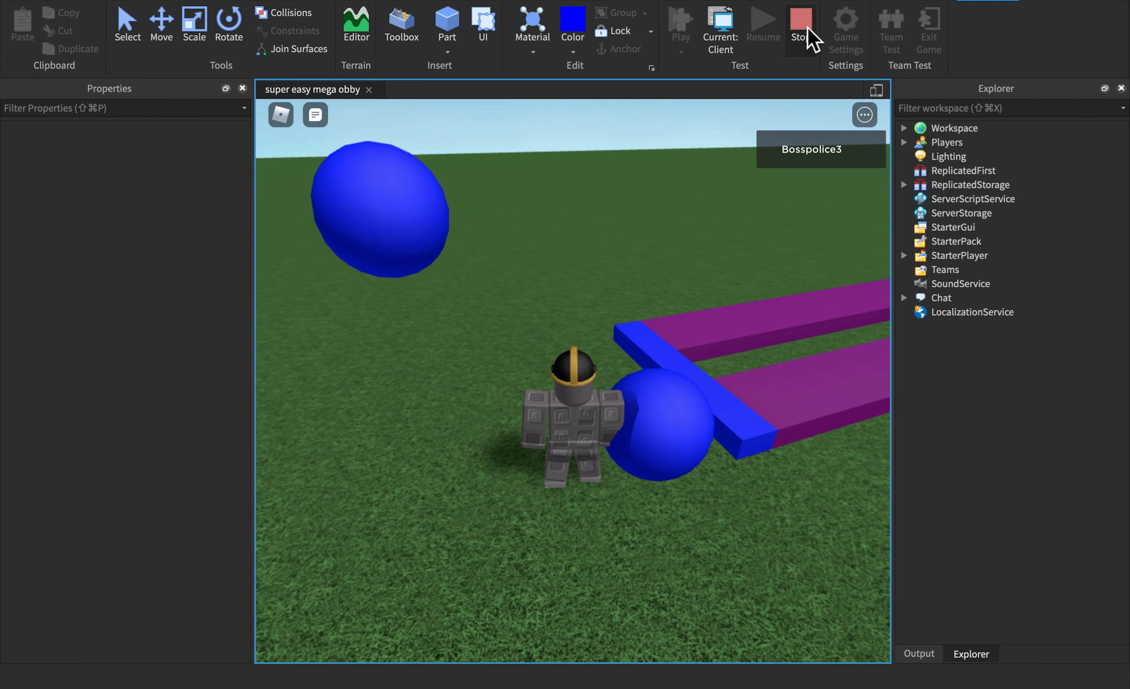
left_click(802, 42)
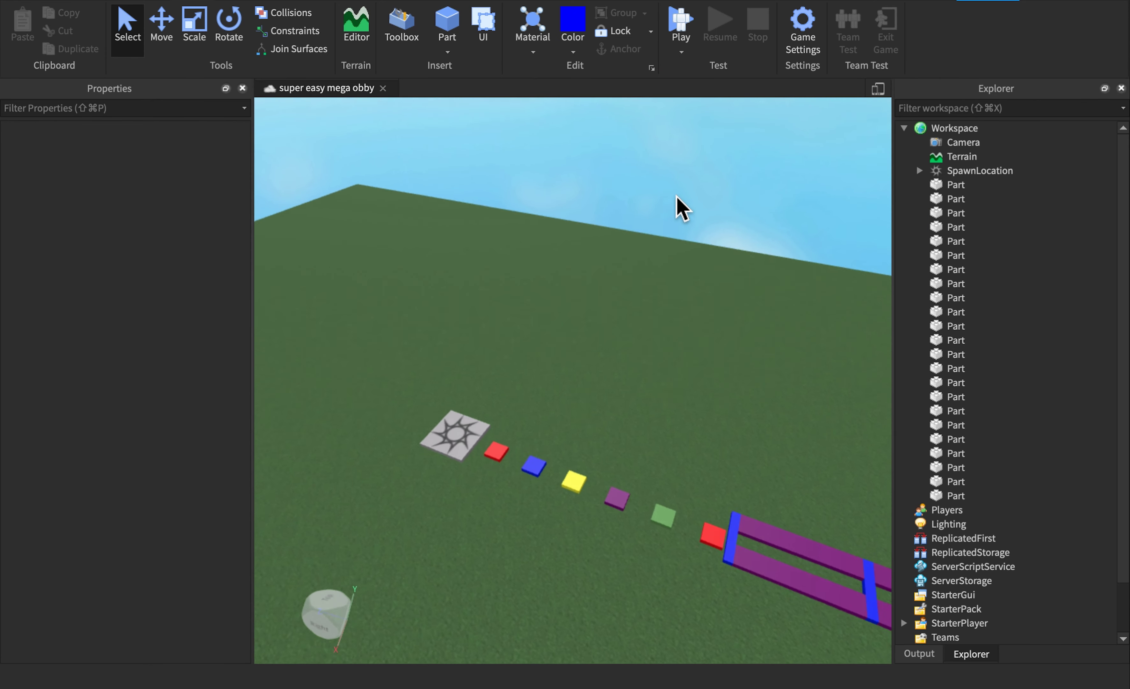